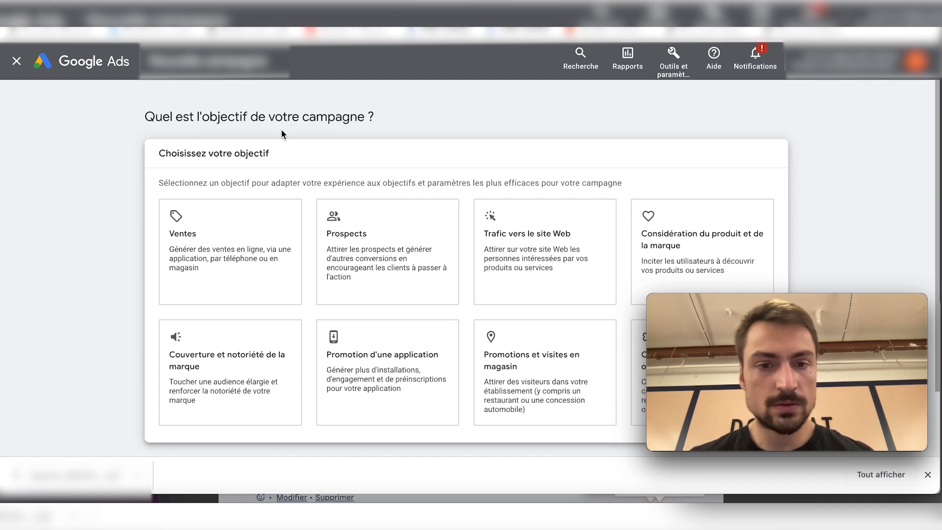
# Choose the Prospects objective with its existing conversion goal and select Performance Max as the campaign type
pyautogui.click(362, 247)
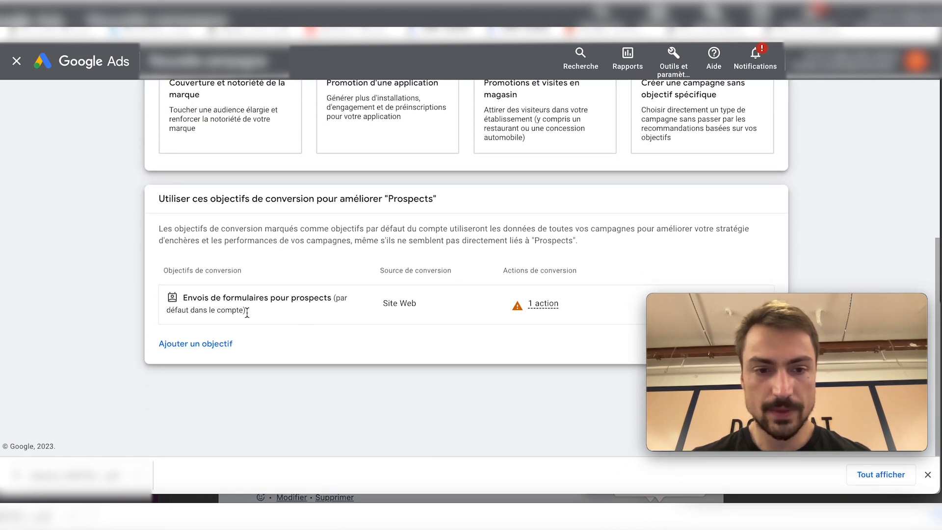
pyautogui.scroll(1, 807, 167)
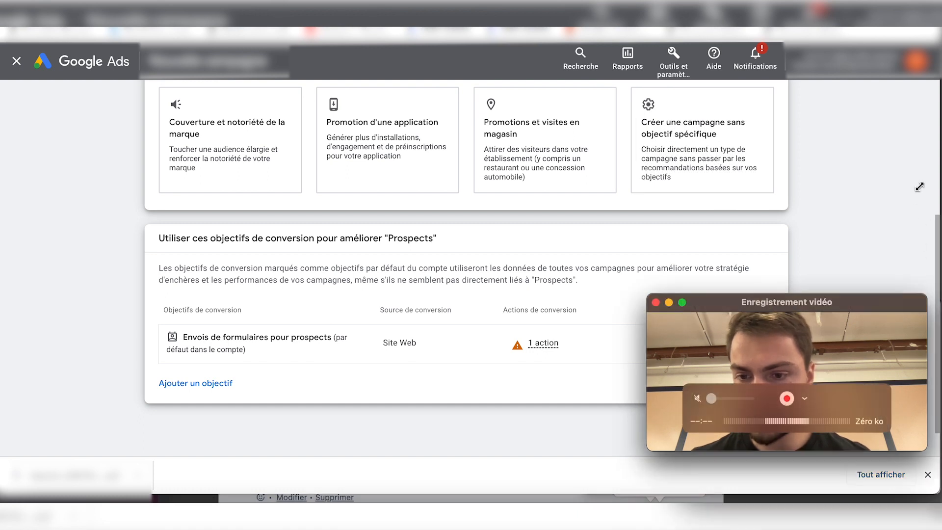
pyautogui.moveTo(878, 301); pyautogui.dragTo(871, 210)
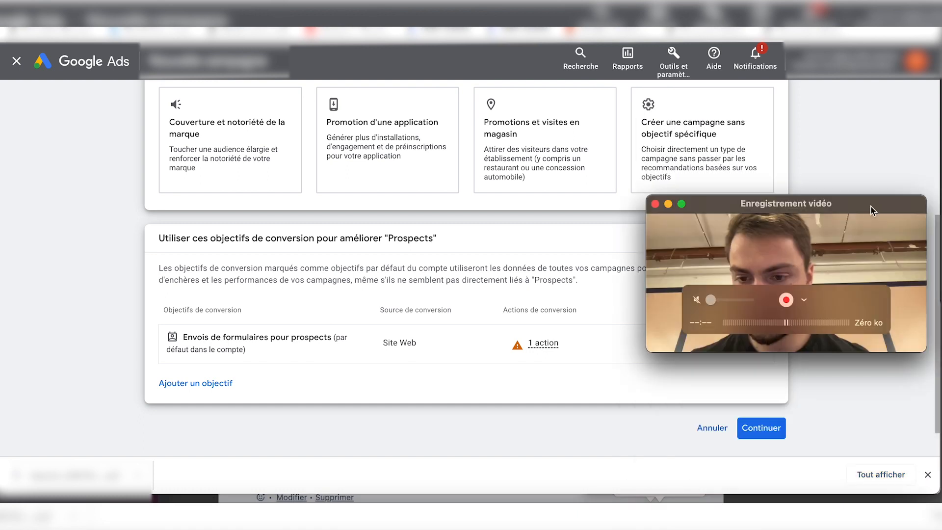
pyautogui.click(764, 431)
pyautogui.click(764, 431)
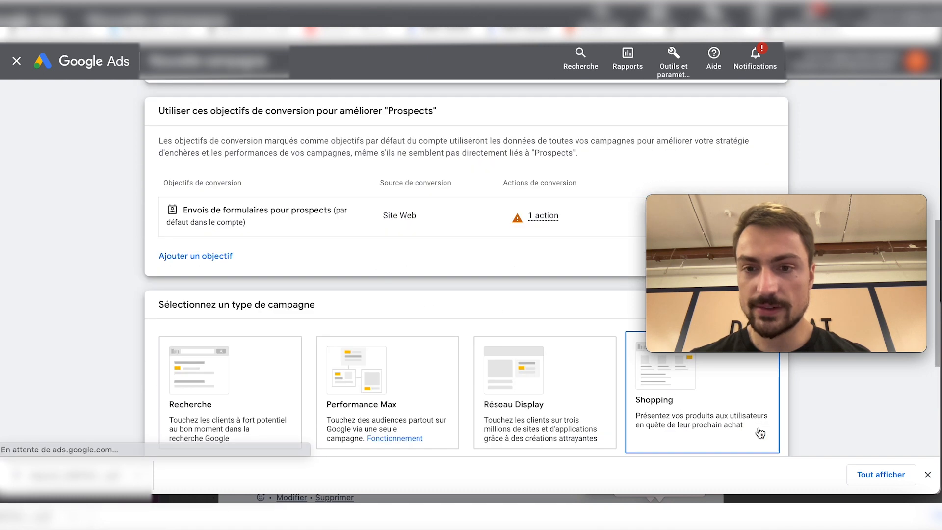
pyautogui.scroll(-3, 441, 245)
pyautogui.click(352, 213)
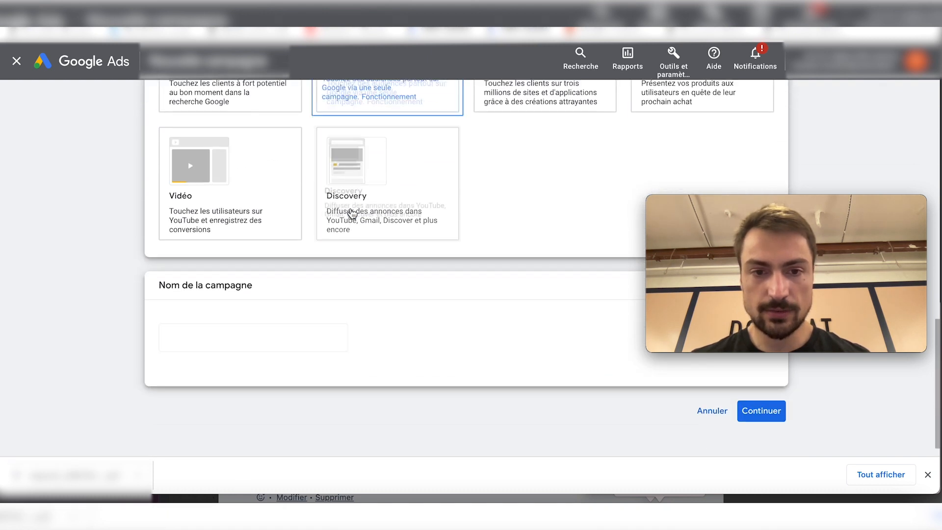
# Name the campaign "PMAX - LEADS STUDIO" and continue to the bidding settings
pyautogui.click(239, 319)
pyautogui.tripleClick(239, 320)
pyautogui.write('PMAX - LEADS STDIU')
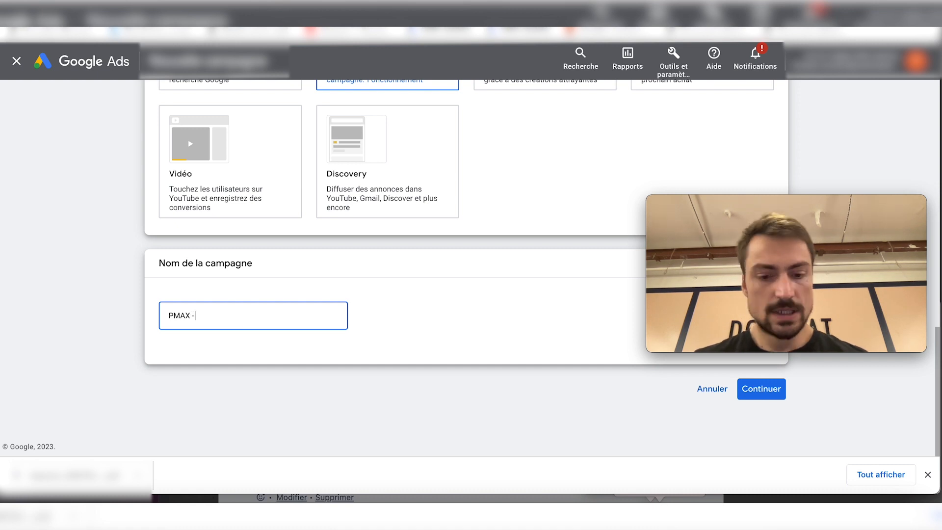
pyautogui.press('BackSpace')
pyautogui.press('BackSpace')
pyautogui.press('BackSpace')
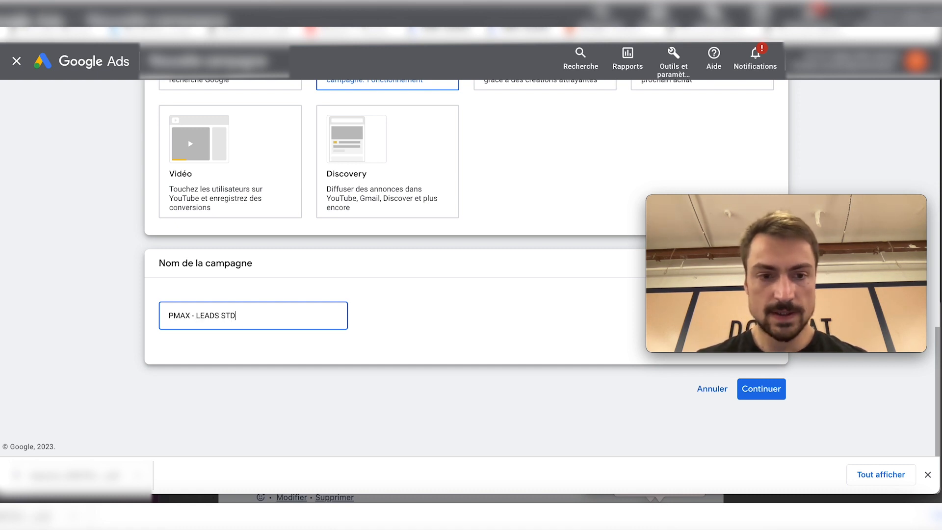
pyautogui.write('UDIO')
pyautogui.click(763, 391)
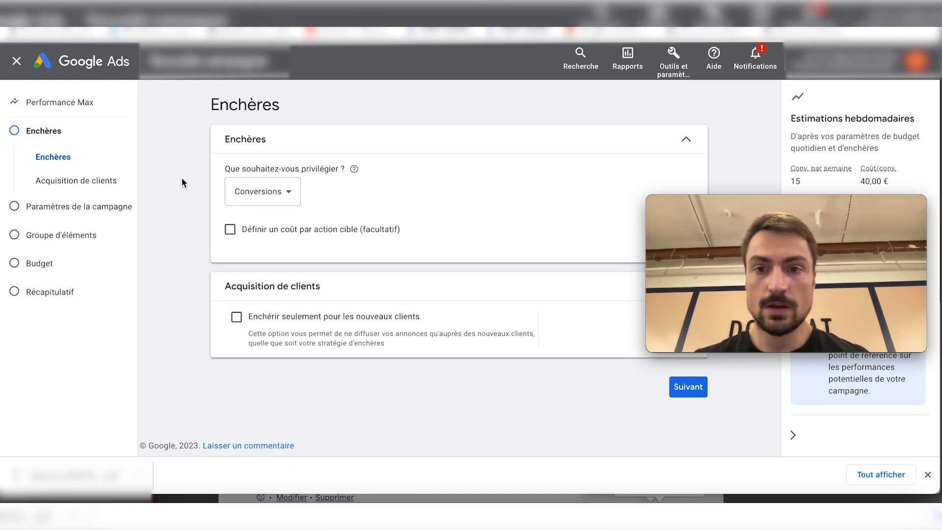
pyautogui.click(230, 229)
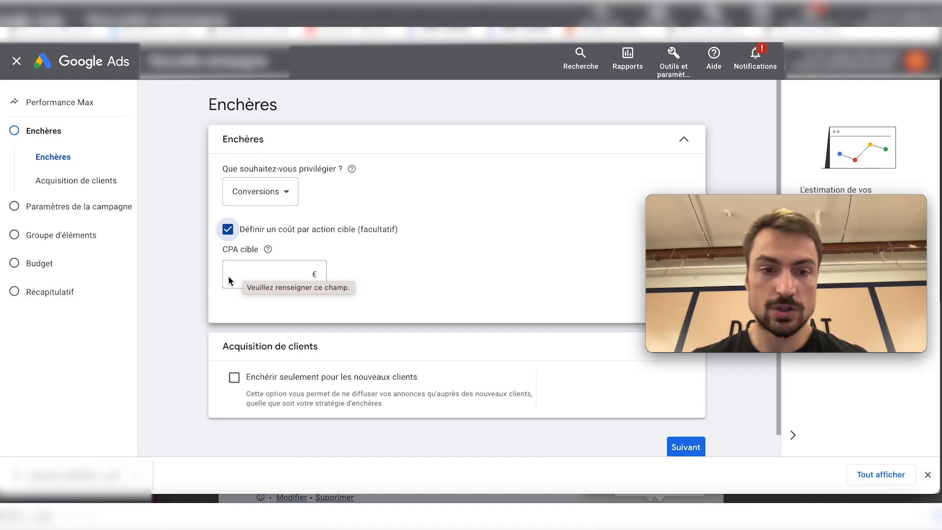
pyautogui.click(228, 276)
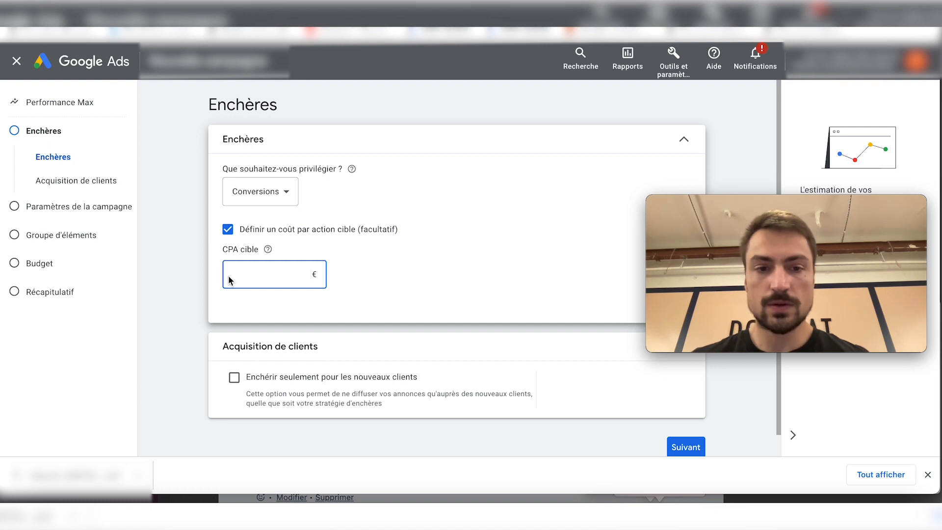
pyautogui.click(227, 230)
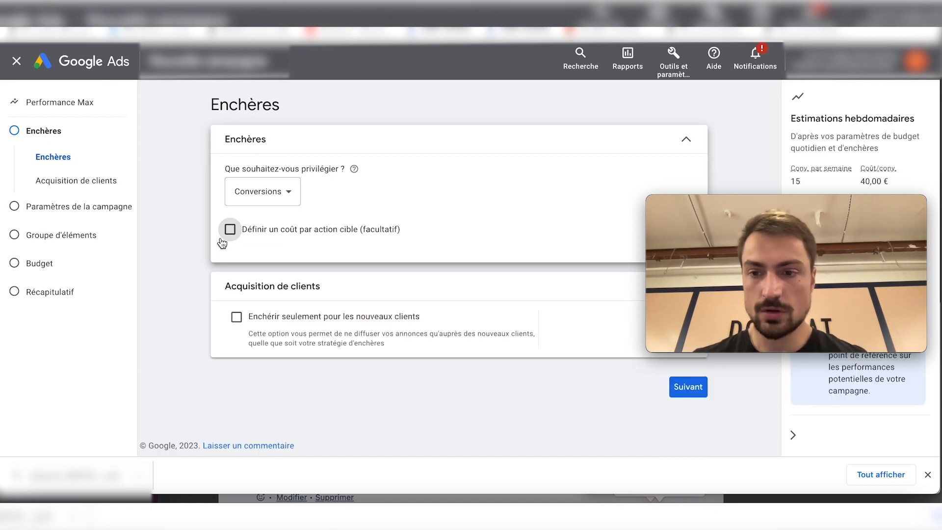
pyautogui.click(251, 195)
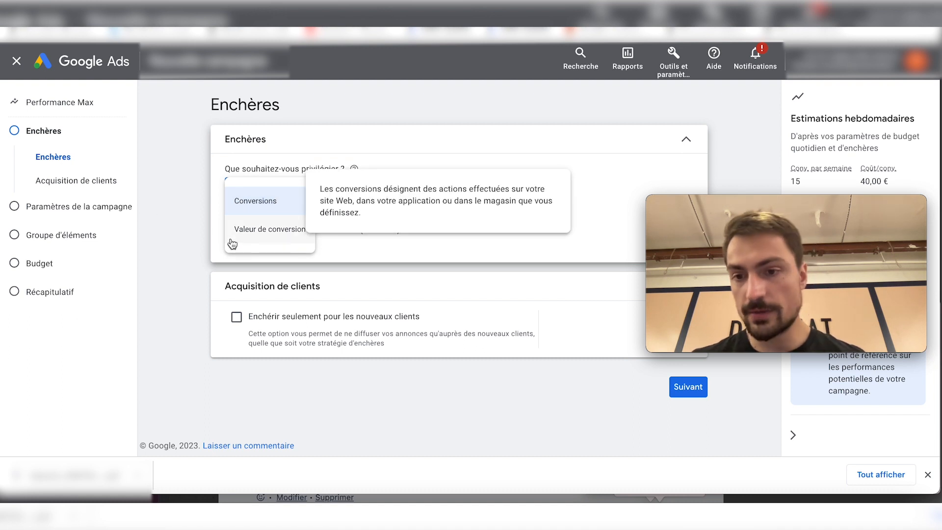
pyautogui.click(165, 215)
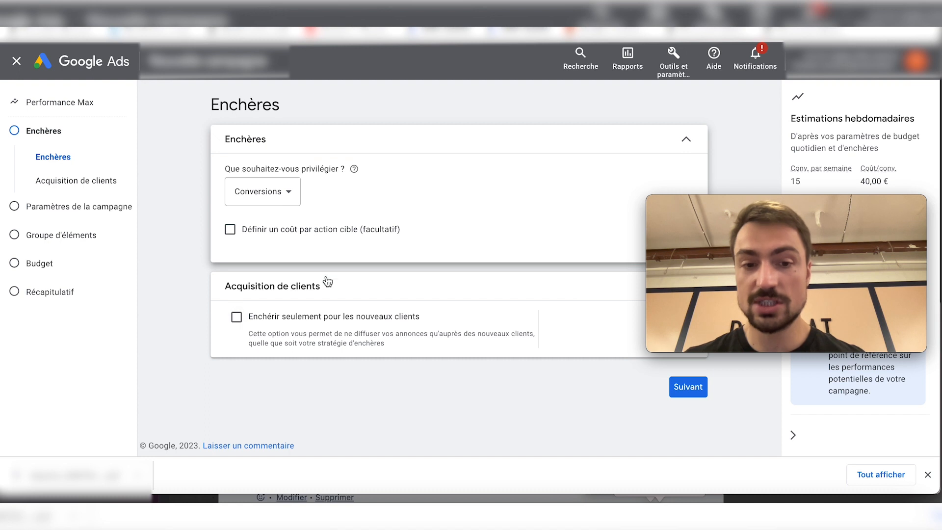
# Restrict bidding to new customers and browse the website visitor and customer list segments for defining existing customers
pyautogui.click(236, 316)
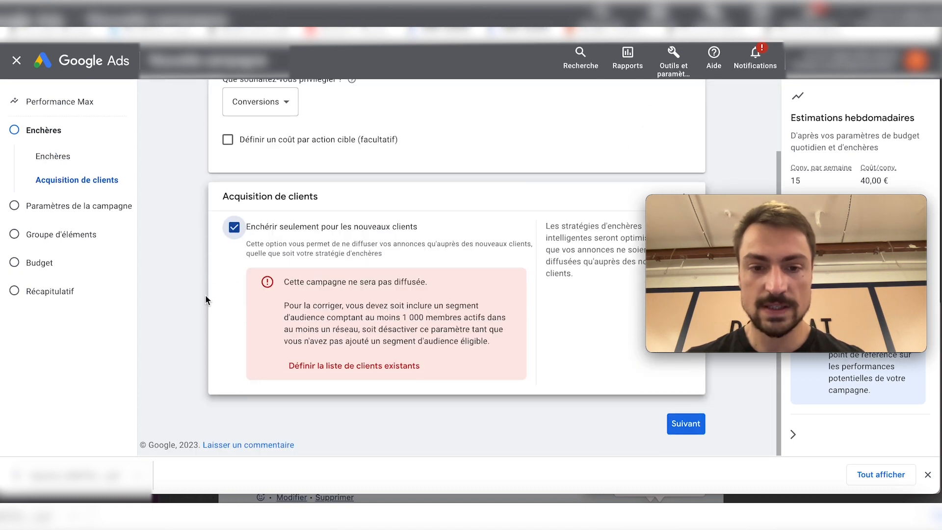
pyautogui.click(305, 366)
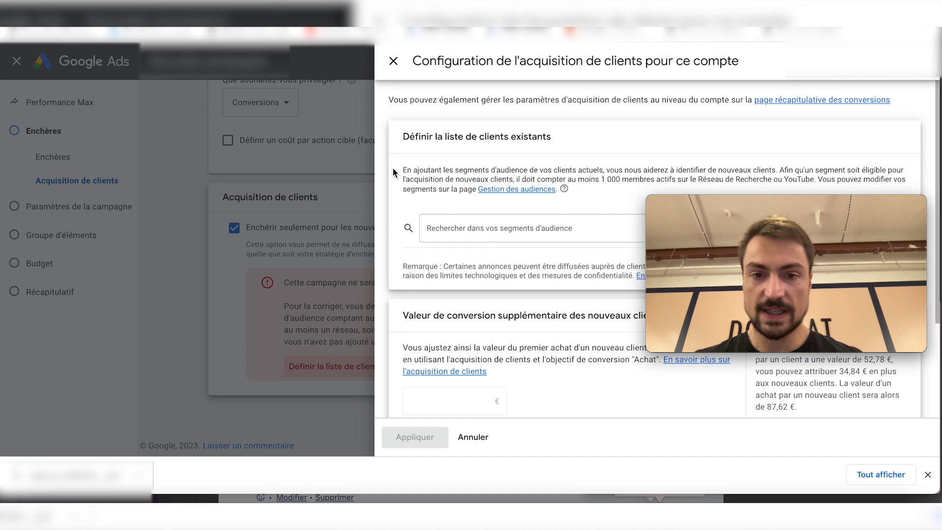
pyautogui.click(445, 223)
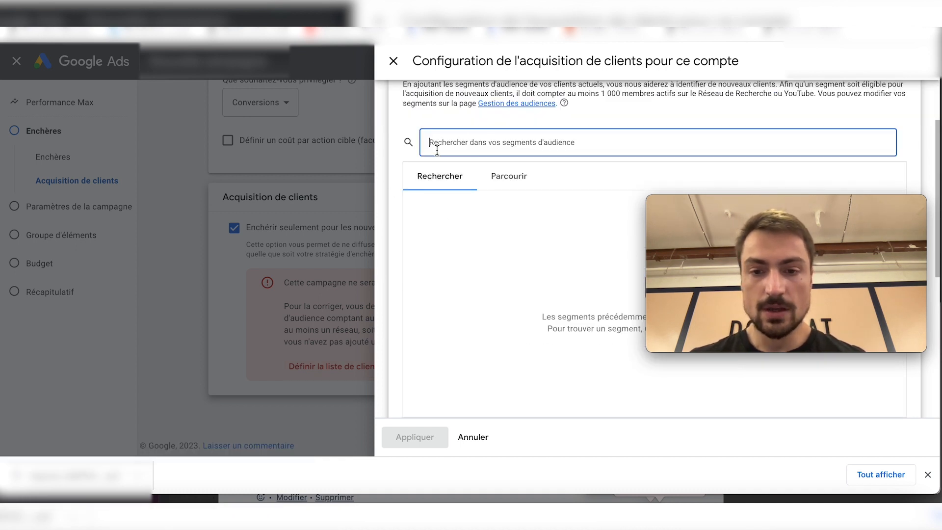
pyautogui.click(485, 177)
pyautogui.click(457, 261)
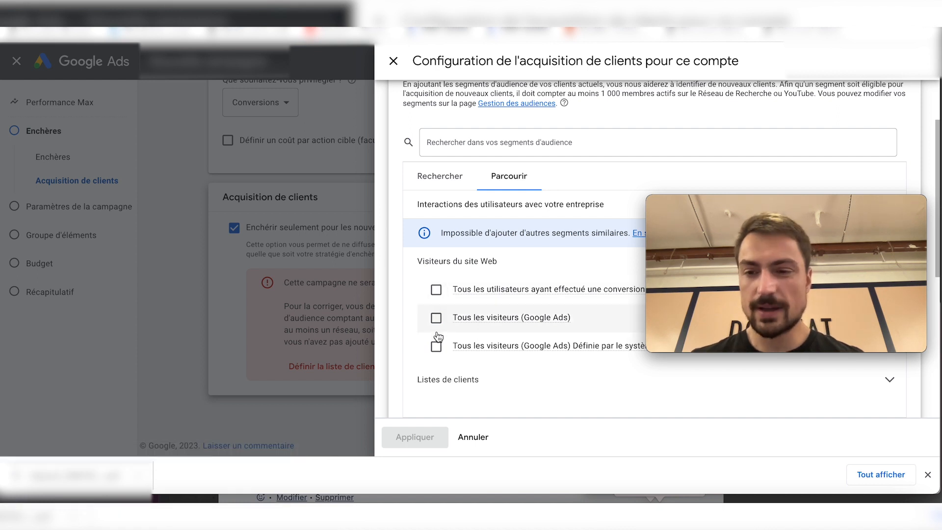
pyautogui.click(429, 380)
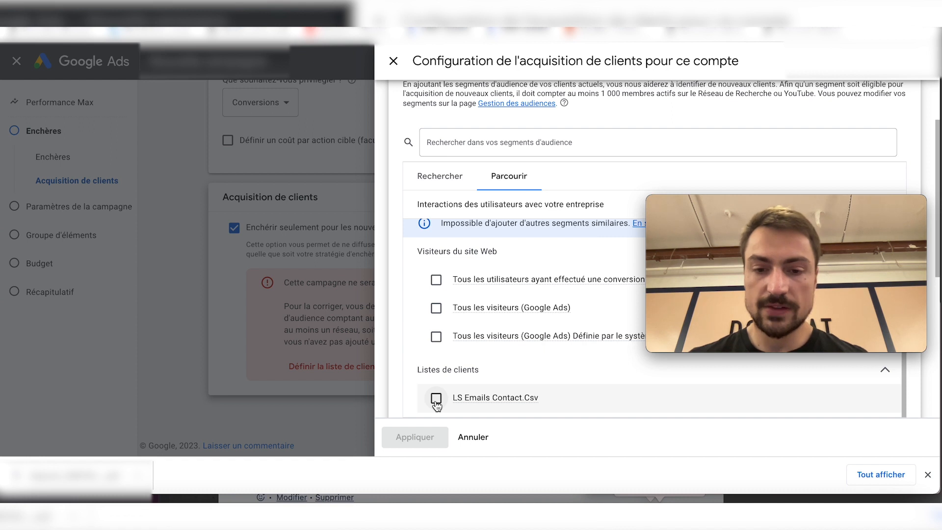
# Apply LS Emails Contact.Csv, the all-converters segment and both all-visitors segments as existing customers, and continue to the campaign settings
pyautogui.click(434, 396)
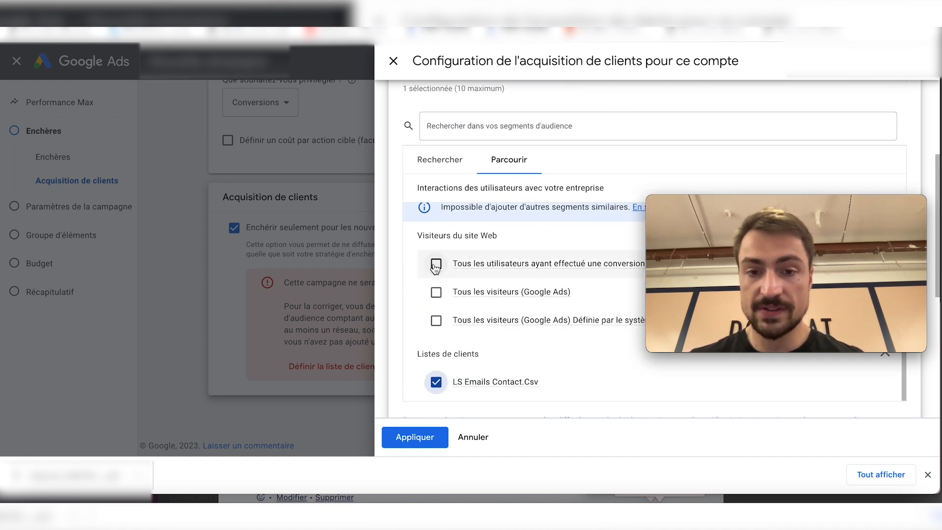
pyautogui.click(436, 264)
pyautogui.click(436, 292)
pyautogui.click(435, 320)
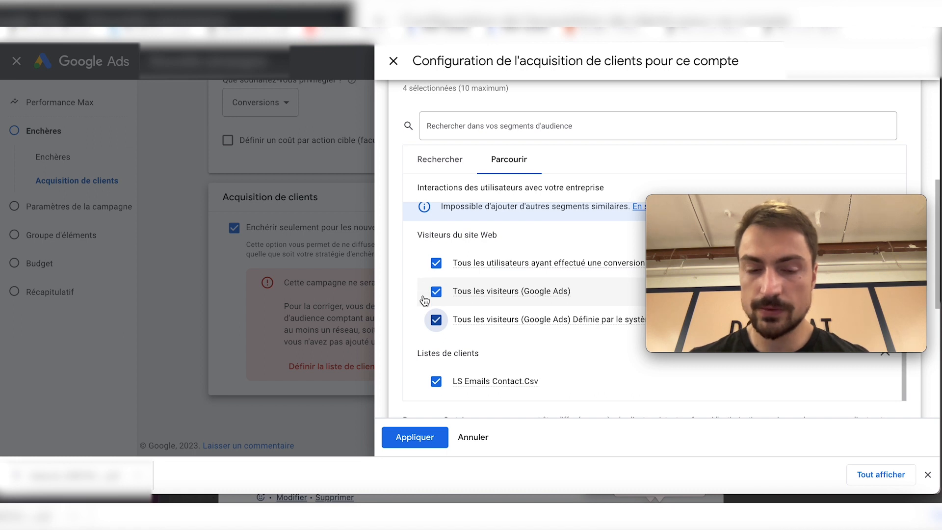
pyautogui.click(410, 440)
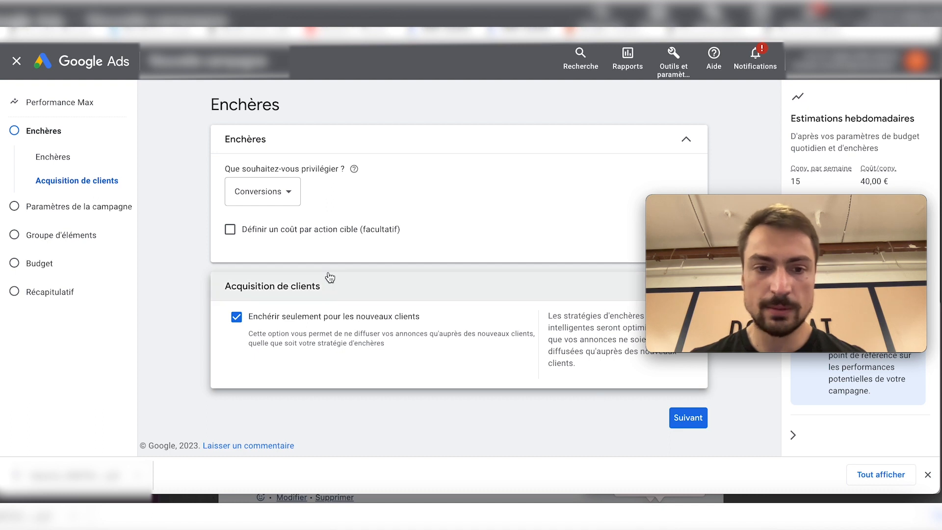
pyautogui.click(685, 419)
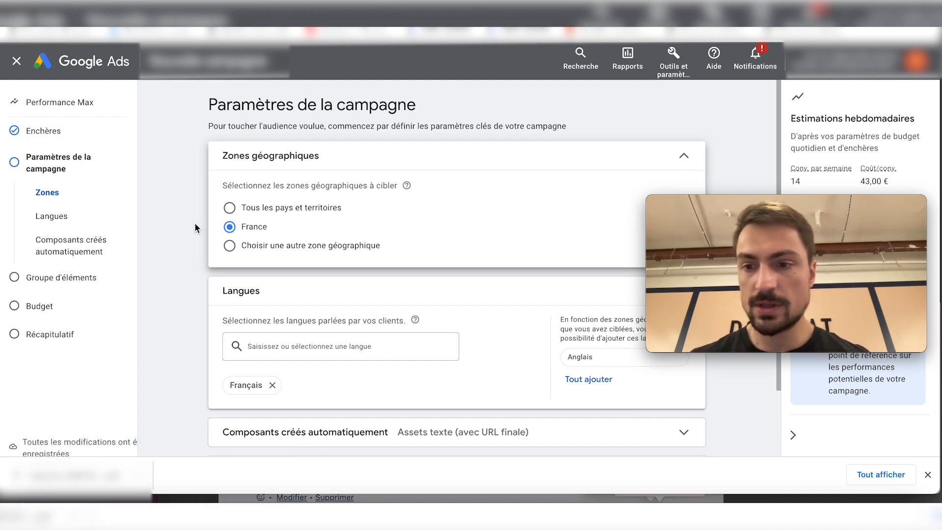
# Turn off the automatically created text assets, which also disables final URL expansion, keeping France and French as targeting
pyautogui.scroll(-1, 202, 194)
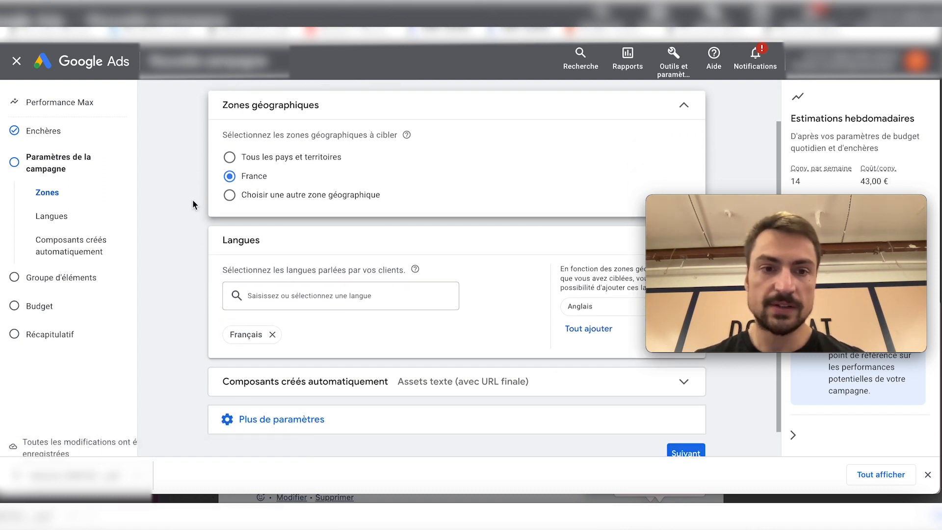
pyautogui.scroll(-3, 192, 197)
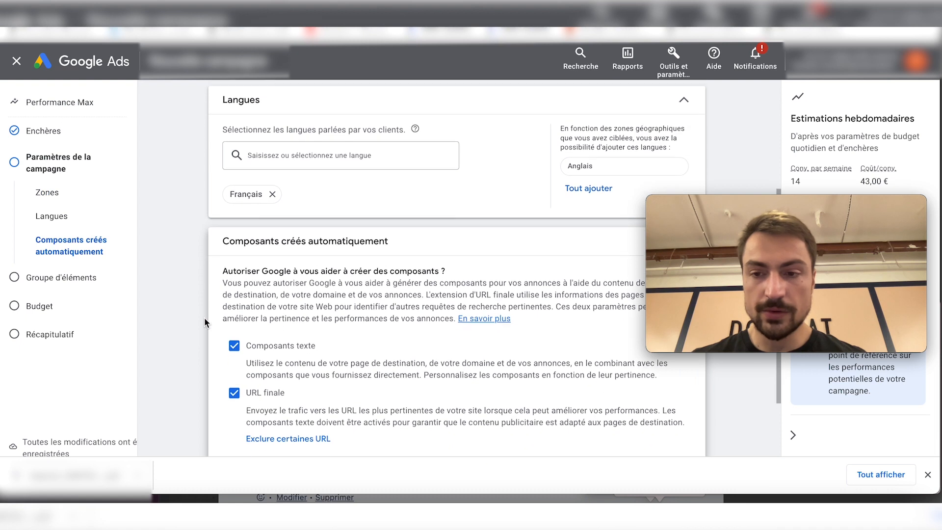
pyautogui.scroll(-1, 202, 308)
pyautogui.click(234, 301)
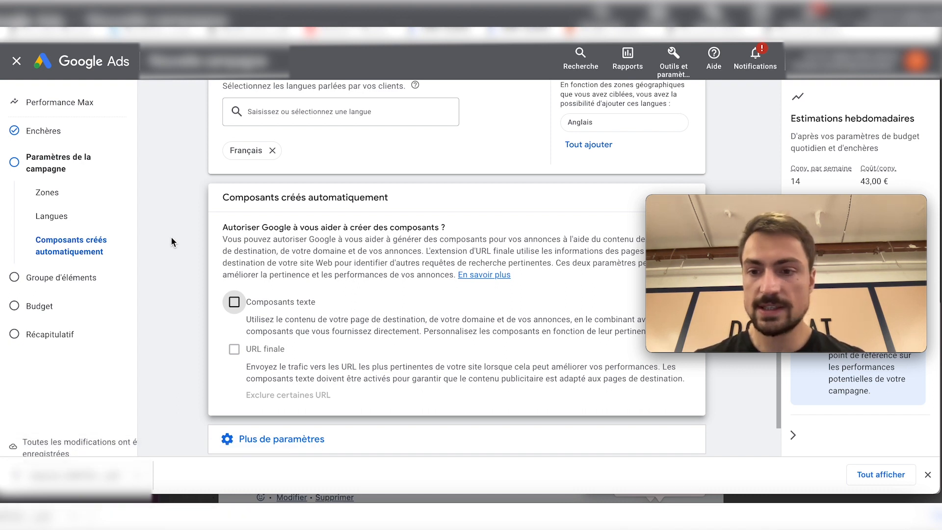
# Open the ad schedule in the additional settings and set its every-day start time to 07:00
pyautogui.scroll(-1, 171, 236)
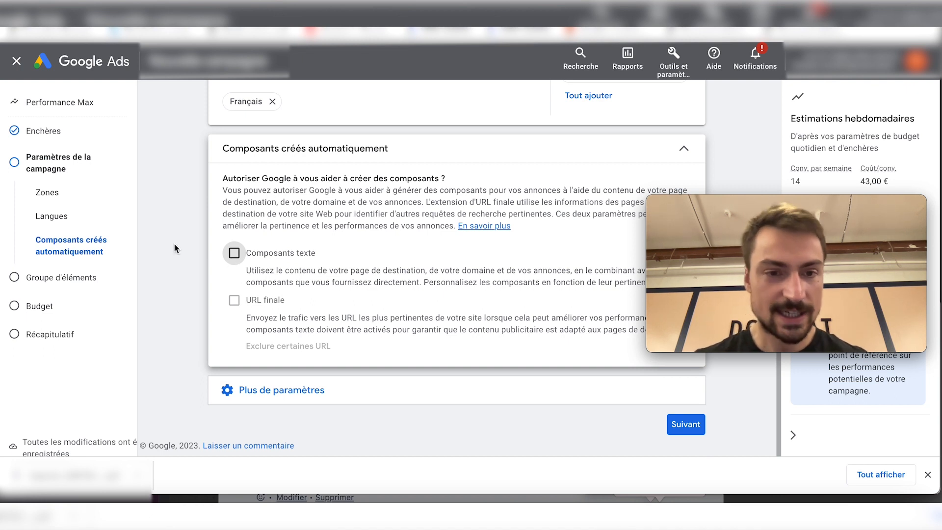
pyautogui.click(267, 402)
pyautogui.scroll(-2, 201, 334)
pyautogui.scroll(-1, 201, 334)
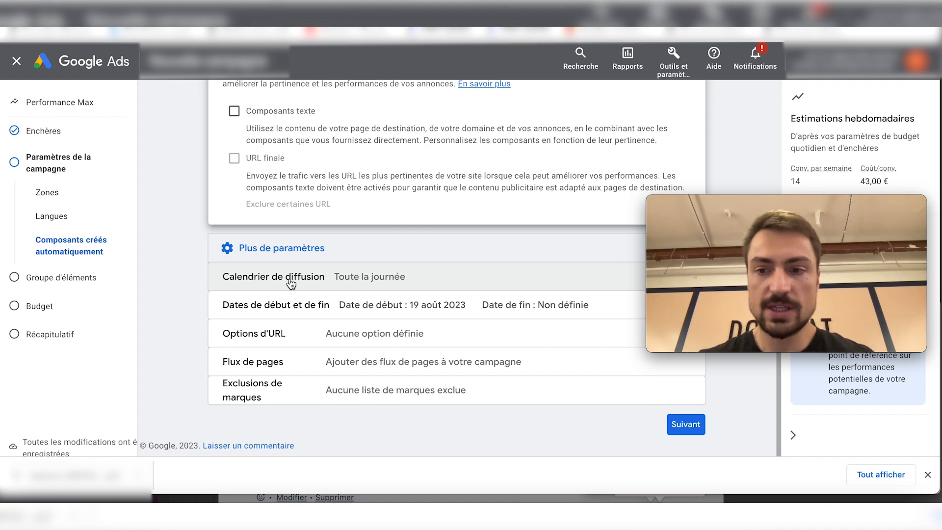
pyautogui.click(289, 279)
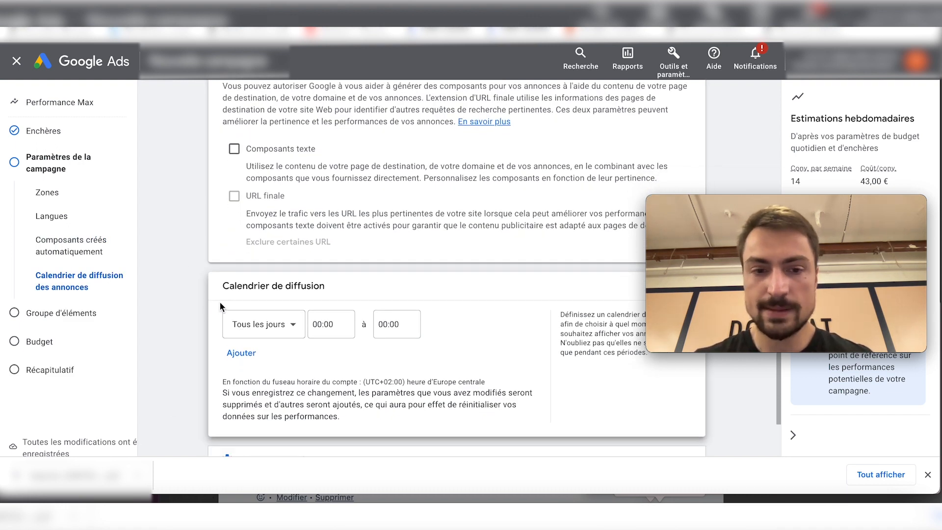
pyautogui.click(316, 324)
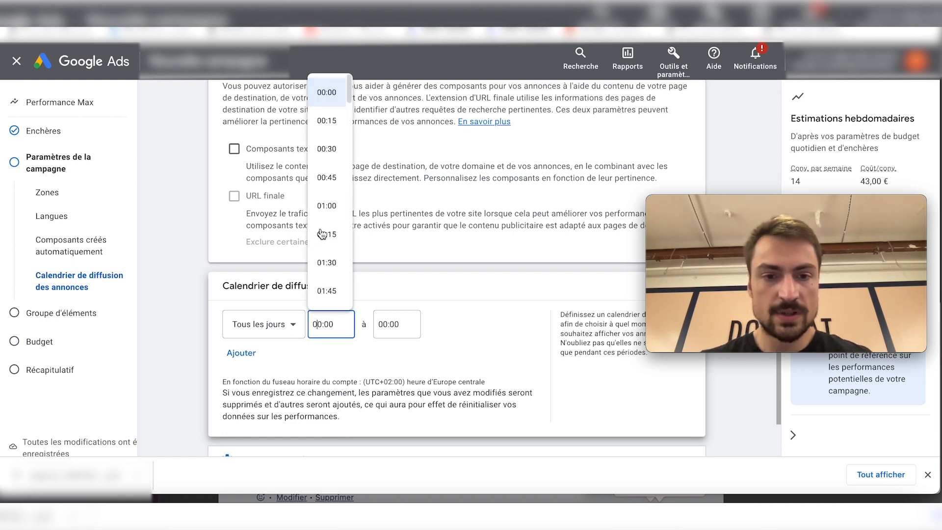
pyautogui.scroll(-8, 322, 235)
pyautogui.scroll(-5, 322, 235)
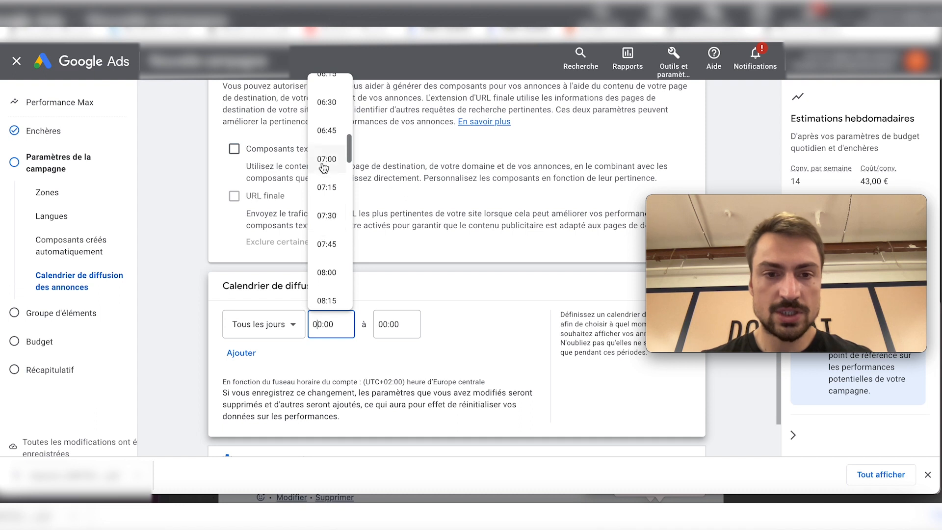
pyautogui.click(324, 172)
# Set the every-day ad schedule's end time to 22:30, keeping only this single time slot
pyautogui.click(388, 321)
pyautogui.scroll(-20, 391, 282)
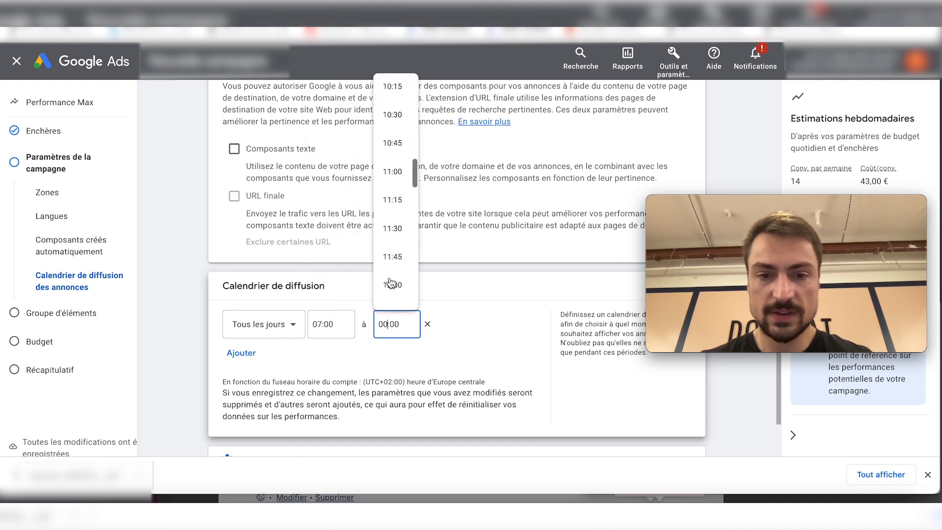
pyautogui.click(392, 149)
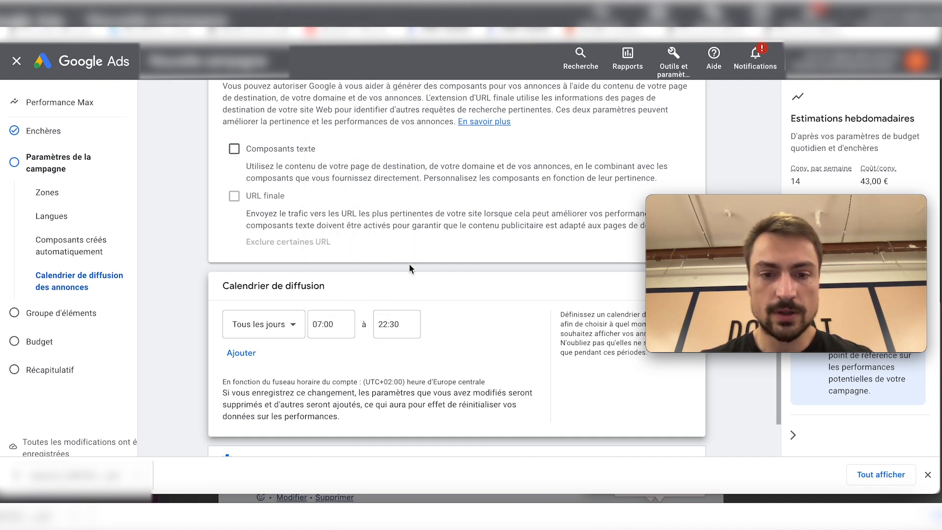
pyautogui.click(242, 352)
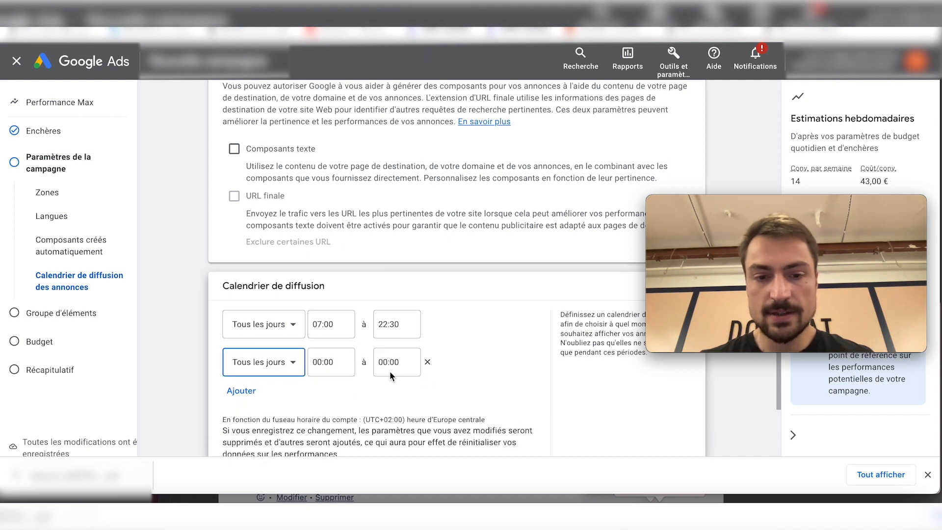
pyautogui.click(427, 362)
# Open the brand exclusions in the additional settings and search the brand lists for LEADSTUDIO
pyautogui.scroll(-2, 207, 355)
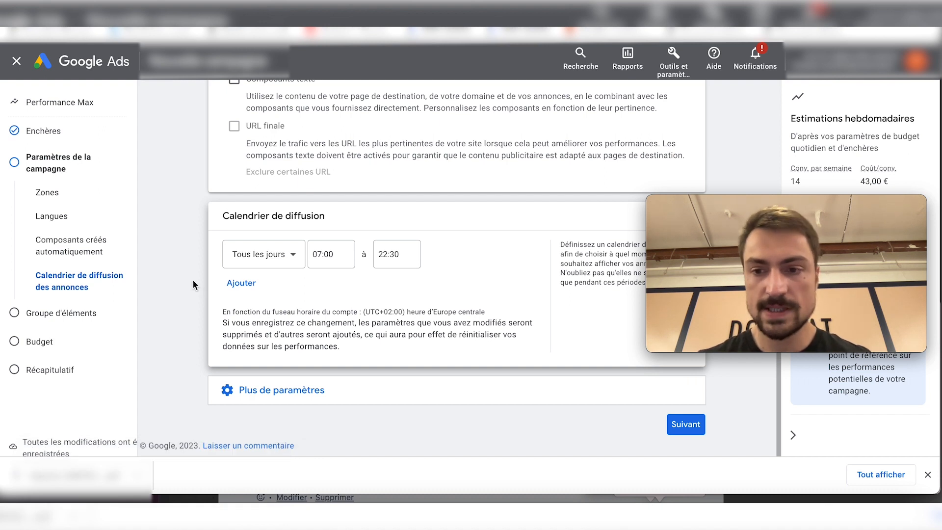
pyautogui.click(255, 389)
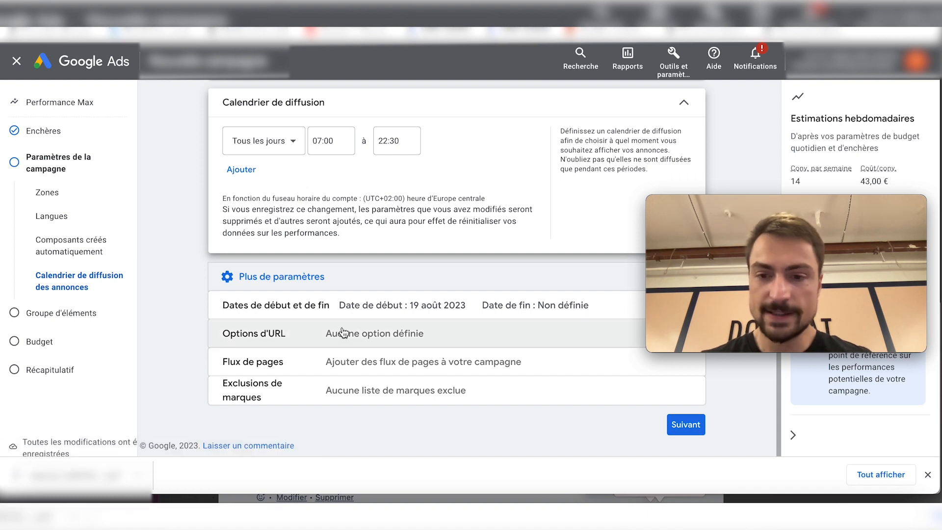
pyautogui.click(303, 389)
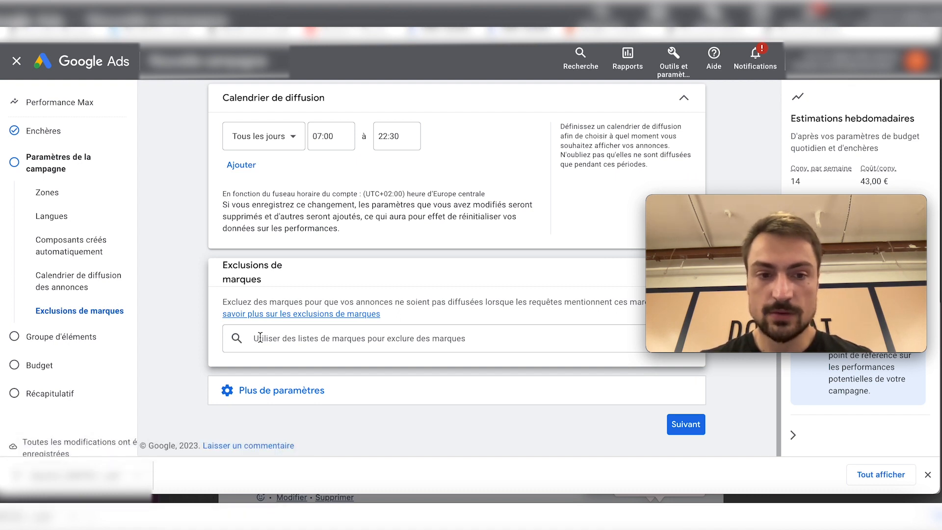
pyautogui.click(260, 338)
pyautogui.write('LEADS STUD')
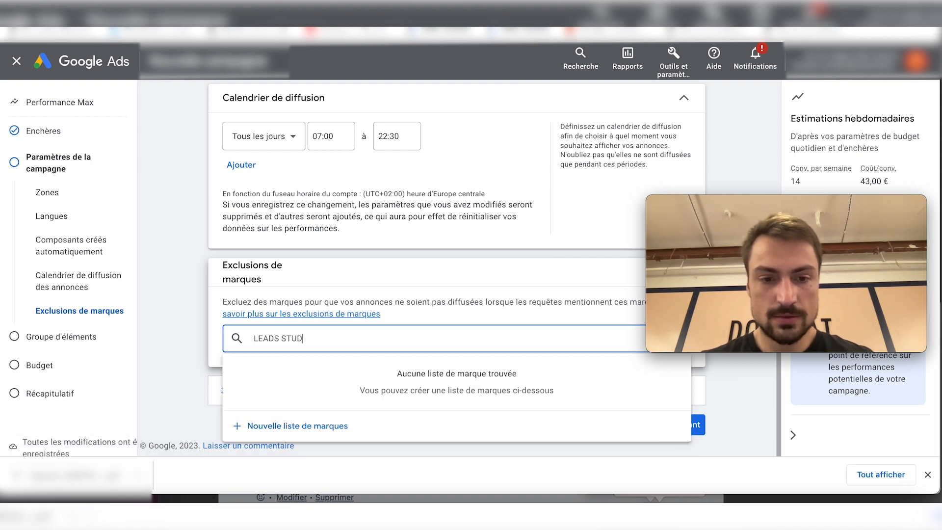
pyautogui.press('BackSpace')
pyautogui.press('BackSpace')
pyautogui.press('BackSpace')
pyautogui.press('BackSpace')
pyautogui.press('BackSpace')
pyautogui.write('TUDIO')
# Start a new account-level brand list named LEADS STUDIO and search for the brand LEADS STUDIO in it
pyautogui.click(275, 427)
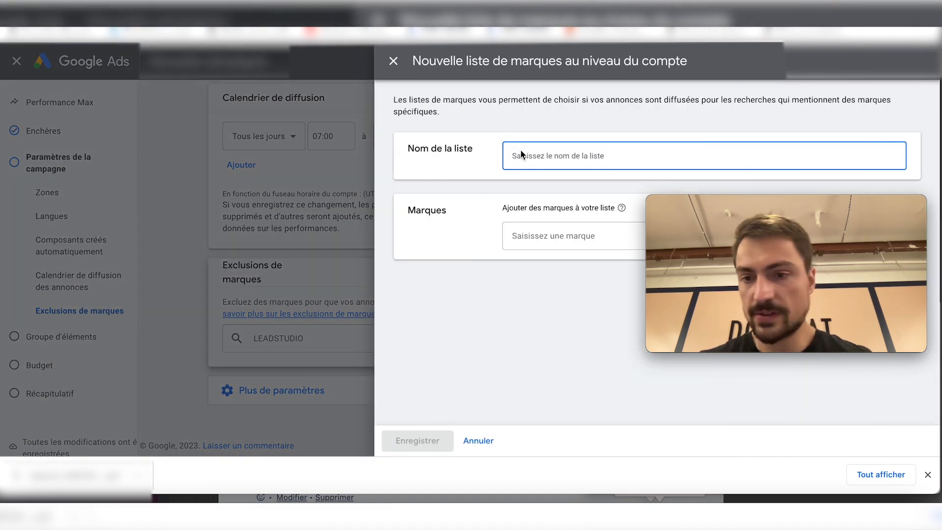
pyautogui.write('LEADS STUDIO')
pyautogui.click(524, 234)
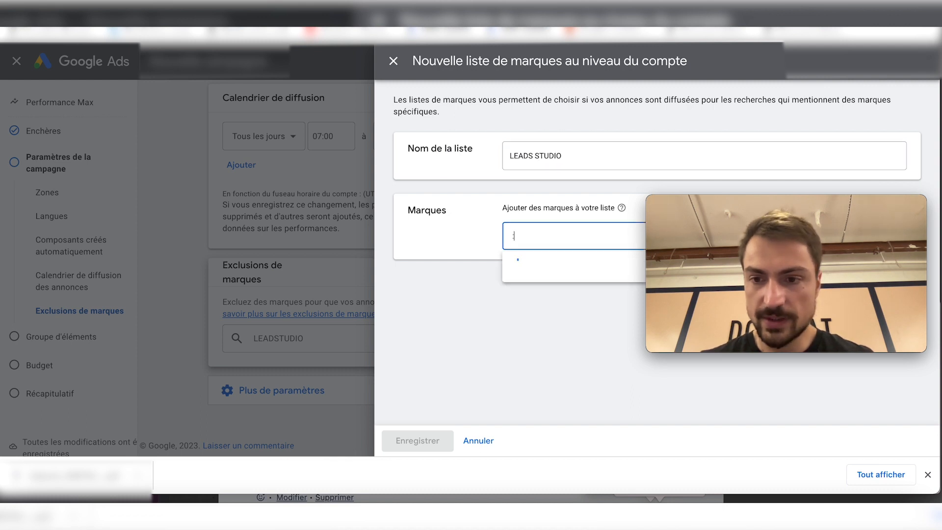
pyautogui.write('LEADS SRTUDIO')
pyautogui.press('BackSpace')
pyautogui.press('BackSpace')
pyautogui.press('BackSpace')
pyautogui.press('BackSpace')
pyautogui.press('BackSpace')
pyautogui.press('BackSpace')
pyautogui.press('BackSpace')
pyautogui.write('STUDIO')
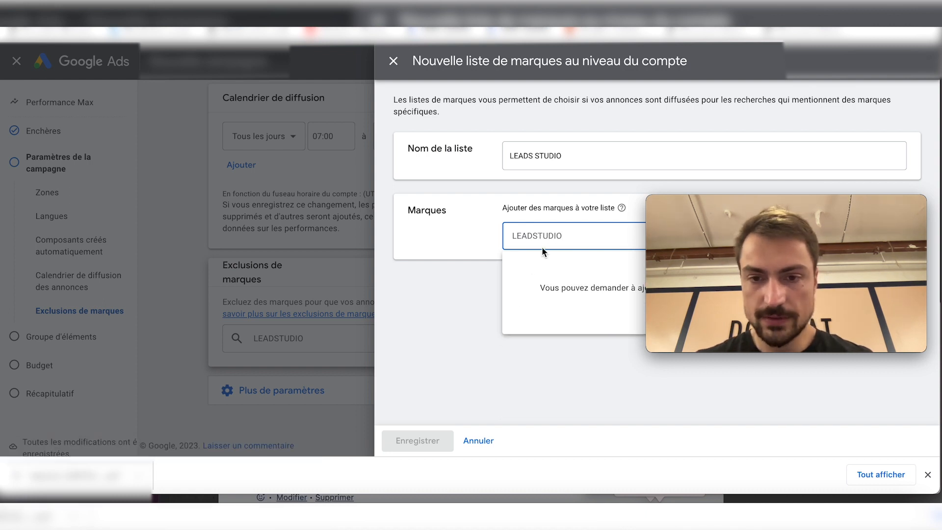
pyautogui.click(535, 235)
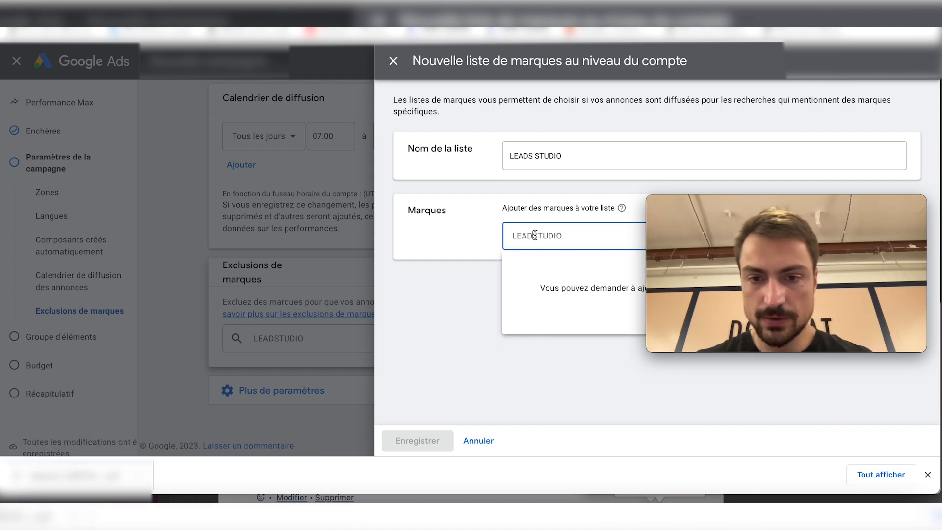
pyautogui.write('S')
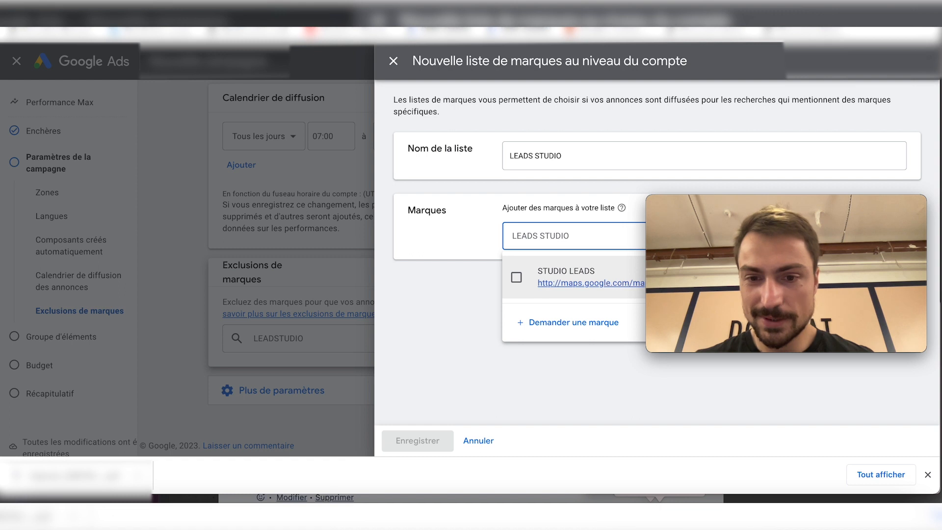
# Request the brand LEADS STUDIO with category Entreprise and URL leadstudio.fr, and save the brand list as an exclusion
pyautogui.click(527, 322)
pyautogui.write('LEAD ')
pyautogui.write(' STUDIO')
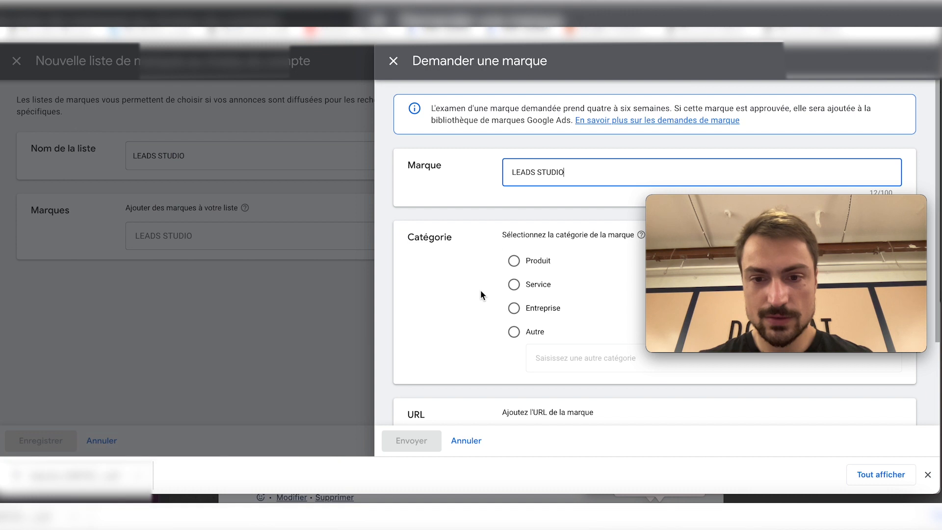
pyautogui.scroll(-2, 481, 292)
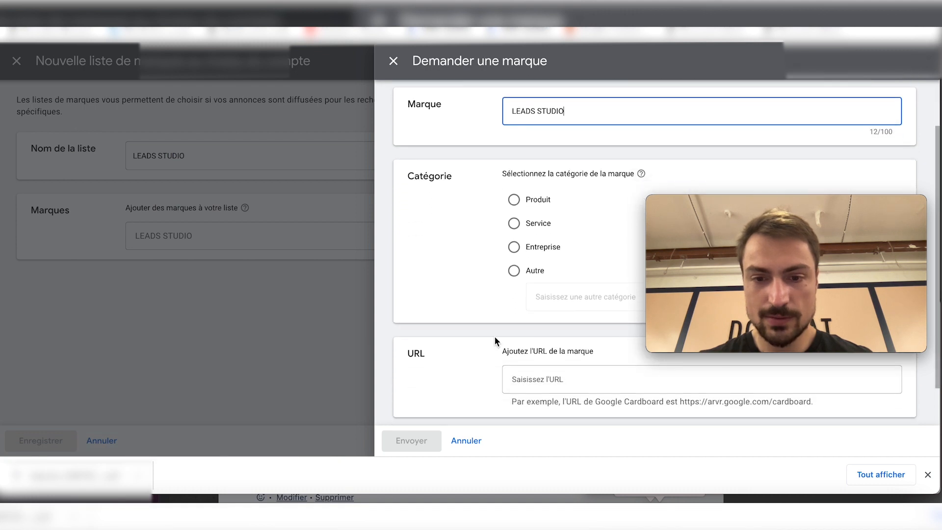
pyautogui.click(514, 248)
pyautogui.scroll(-2, 538, 311)
pyautogui.click(521, 334)
pyautogui.write('leadstud')
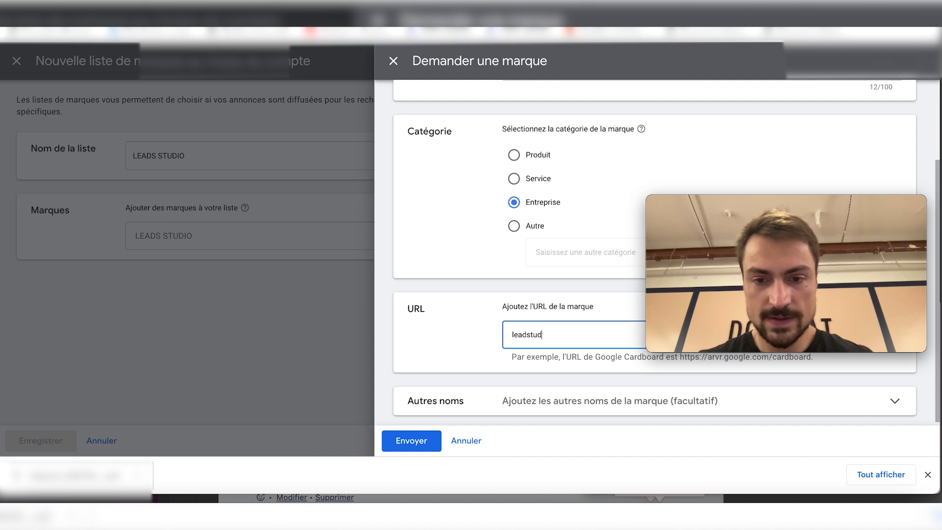
pyautogui.write('io.fr')
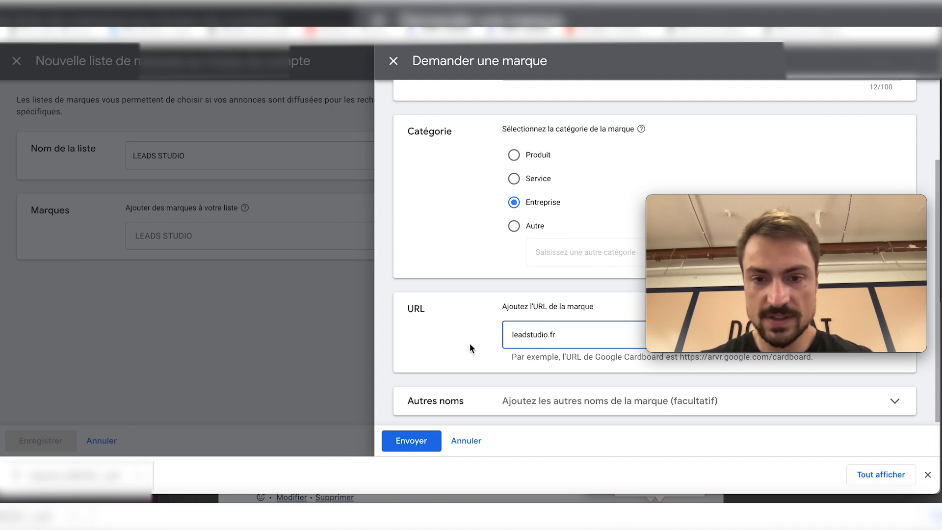
pyautogui.click(427, 438)
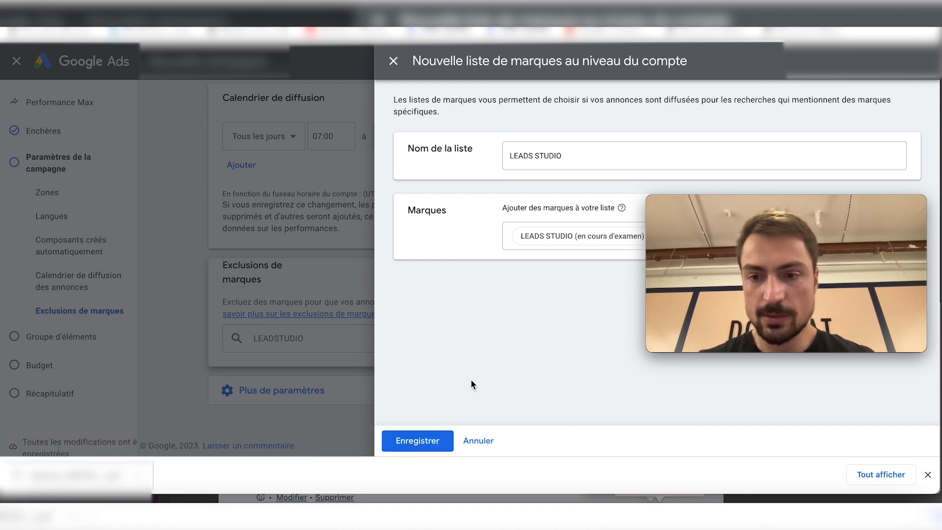
pyautogui.click(417, 442)
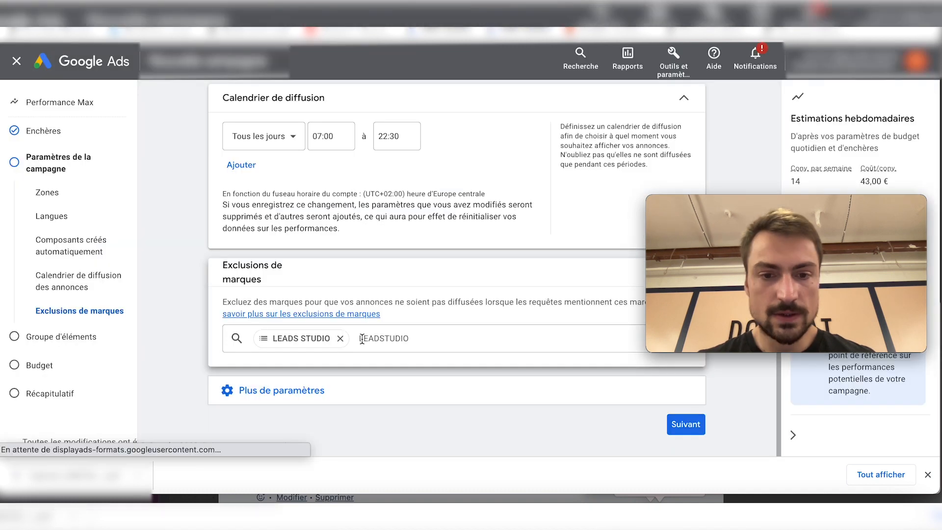
# Start another brand list named ikea, look through the brands matching ikea, and discard the list
pyautogui.click(295, 425)
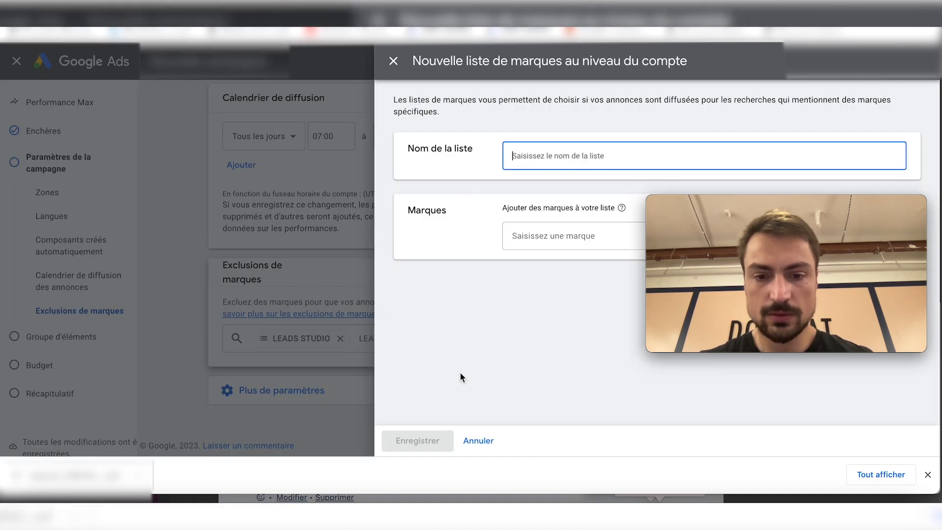
pyautogui.write('ikea')
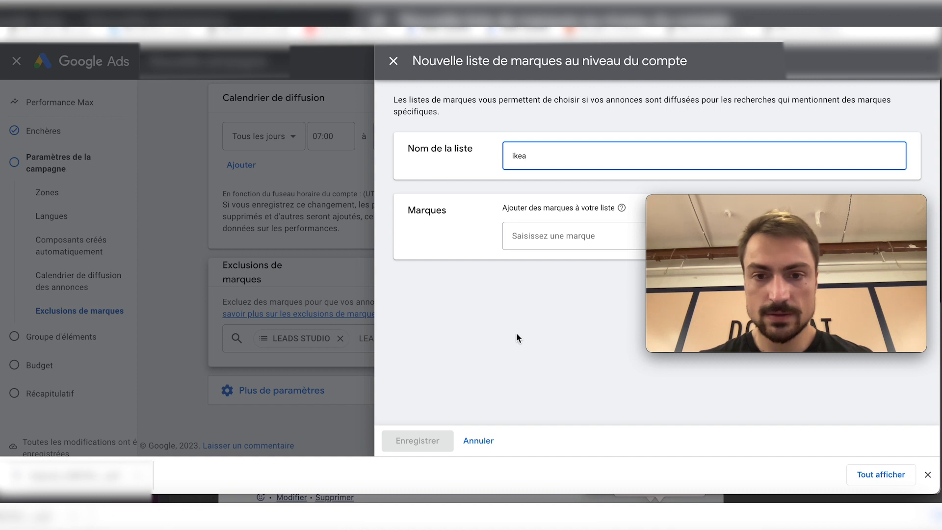
pyautogui.press('Tab')
pyautogui.write('ikea')
pyautogui.scroll(-4, 527, 387)
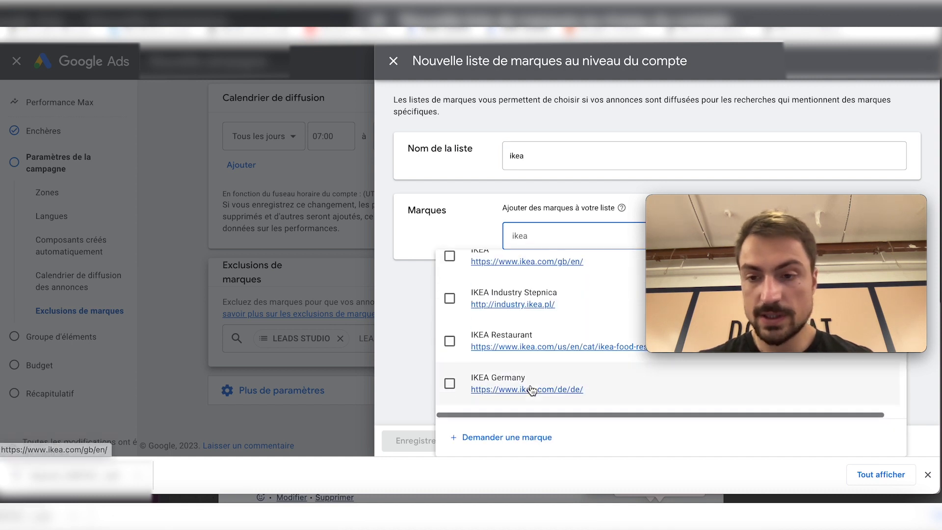
pyautogui.scroll(2, 532, 391)
pyautogui.doubleClick(527, 229)
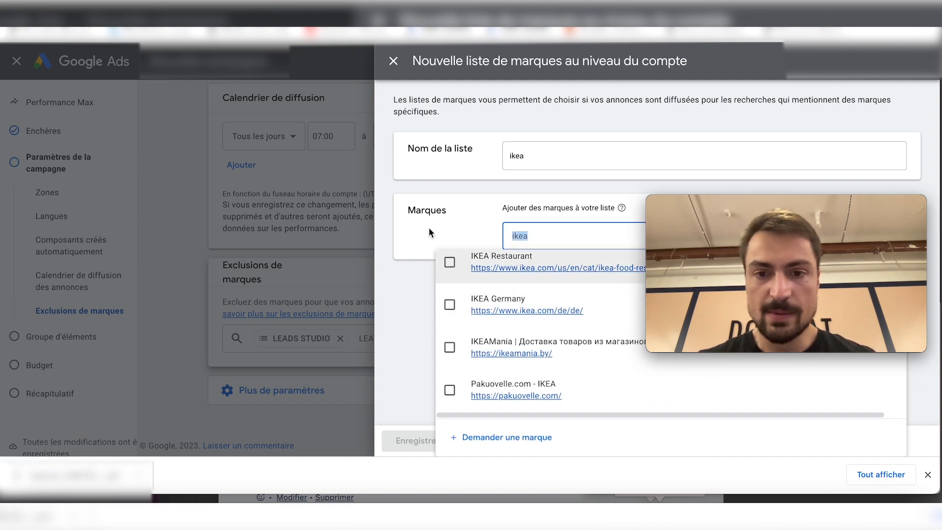
pyautogui.press('BackSpace')
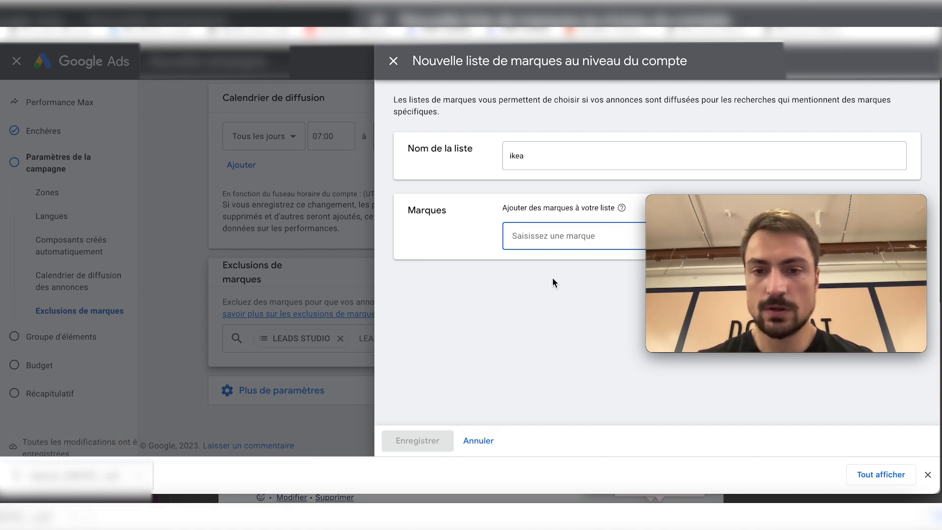
pyautogui.click(478, 440)
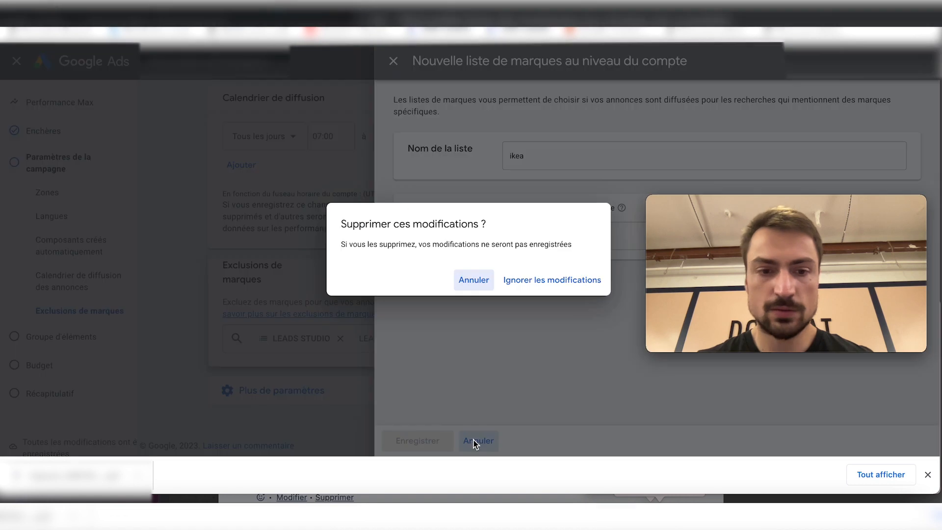
pyautogui.click(535, 278)
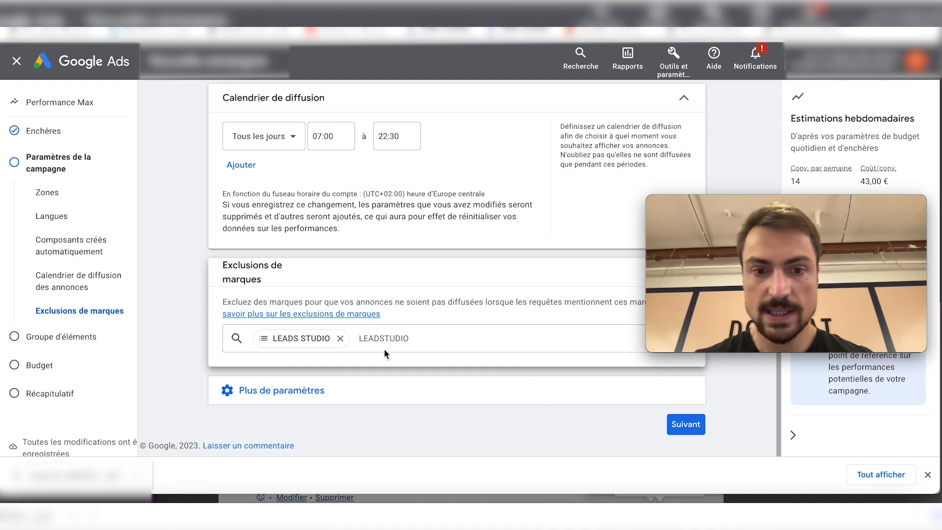
# Continue from the campaign settings to the asset group setup
pyautogui.click(678, 427)
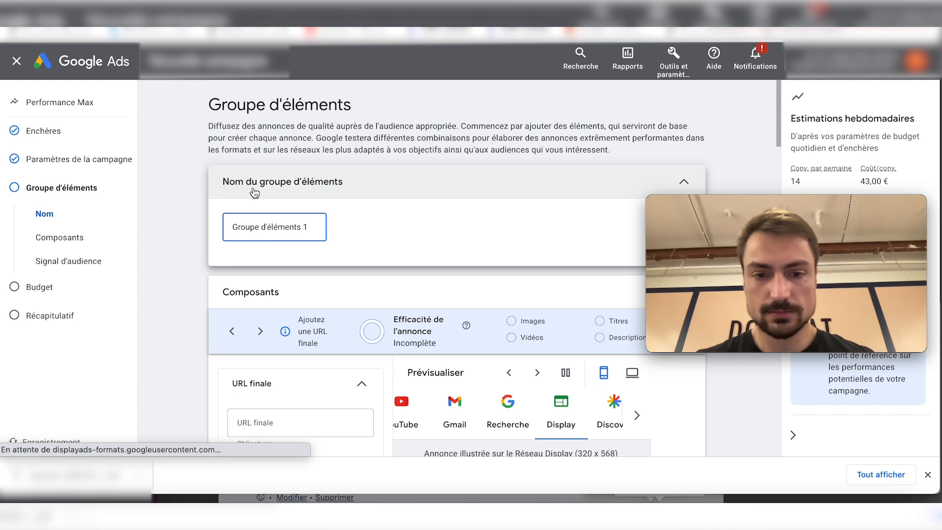
pyautogui.scroll(-1, 202, 192)
pyautogui.scroll(1, 201, 195)
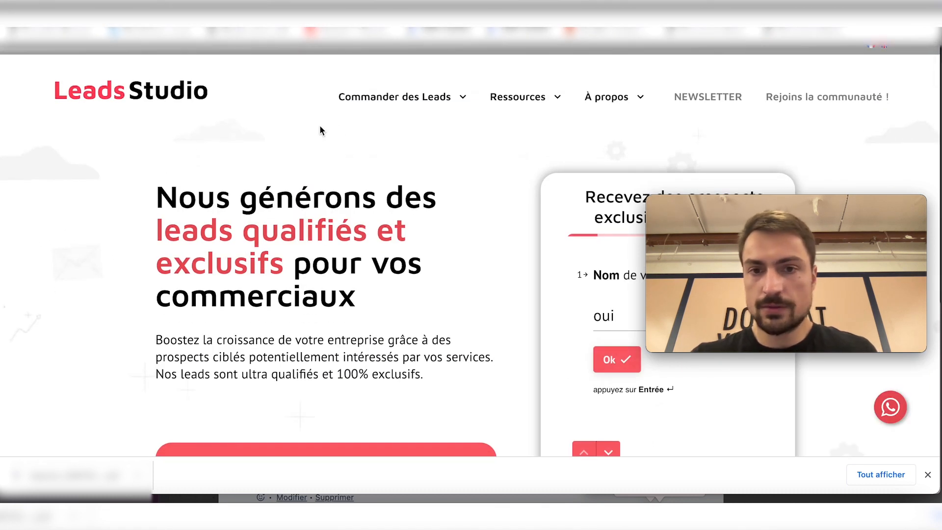
# Switch to the Leads Studio website and open its Leads Pompe à Chaleur page
pyautogui.moveTo(448, 91)
pyautogui.scroll(-1, 408, 188)
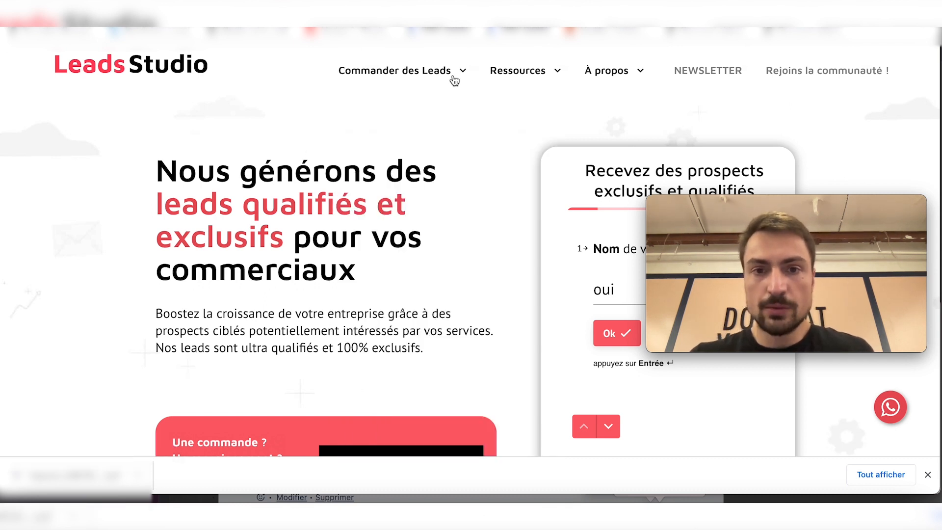
pyautogui.scroll(-1, 407, 191)
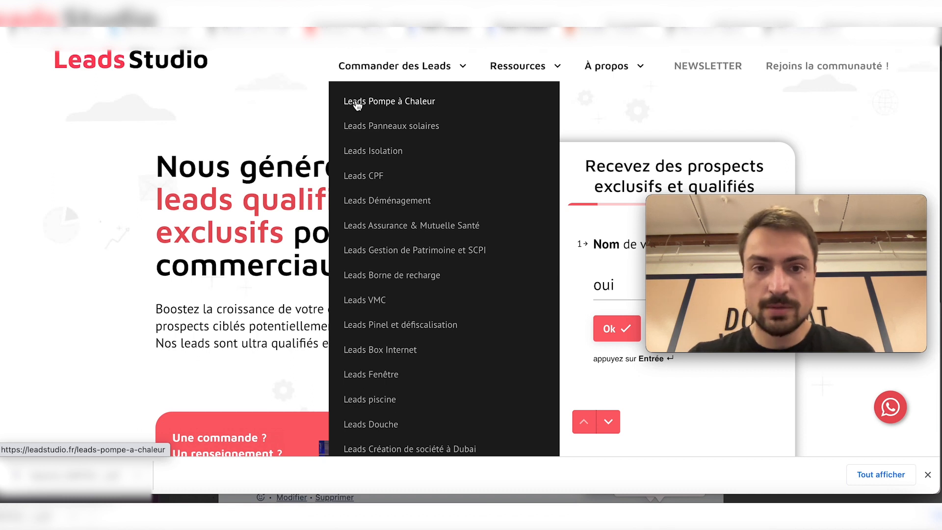
pyautogui.click(357, 104)
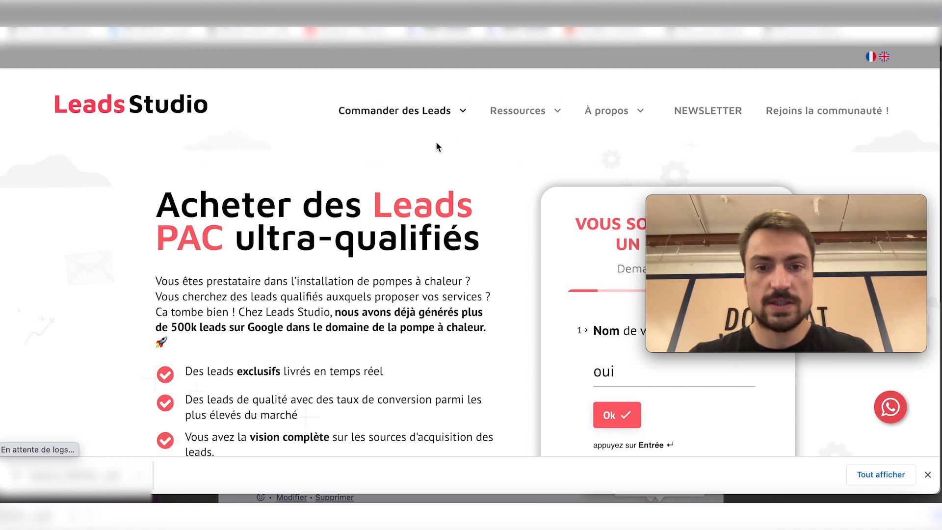
pyautogui.moveTo(623, 129)
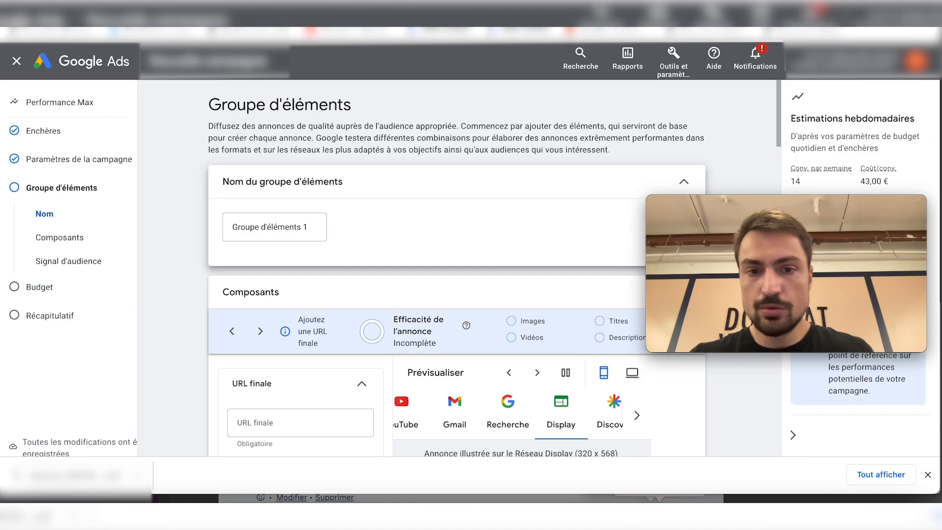
# Back in Google Ads, rename the asset group as Asster and paste the leadstudio.fr/leads-pompe-a-chaleur address as its final URL
pyautogui.click(279, 223)
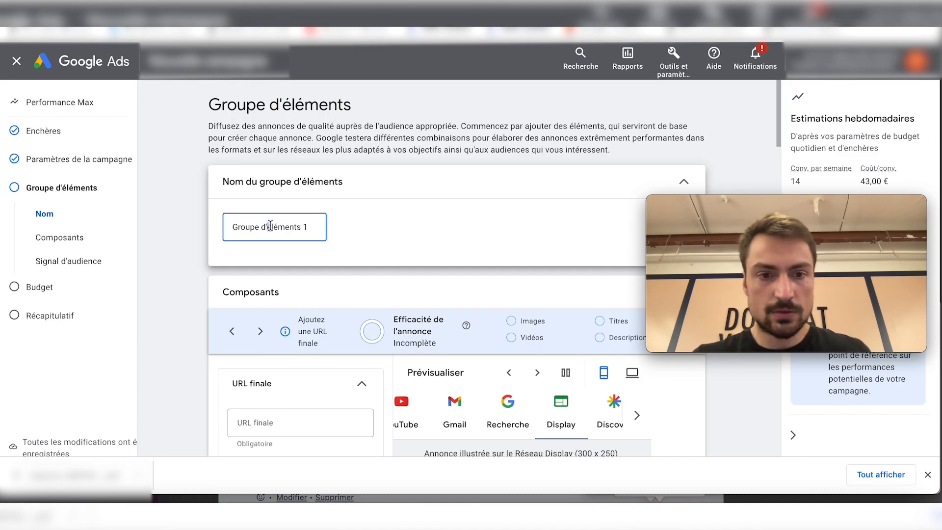
pyautogui.tripleClick(270, 225)
pyautogui.write('Asster')
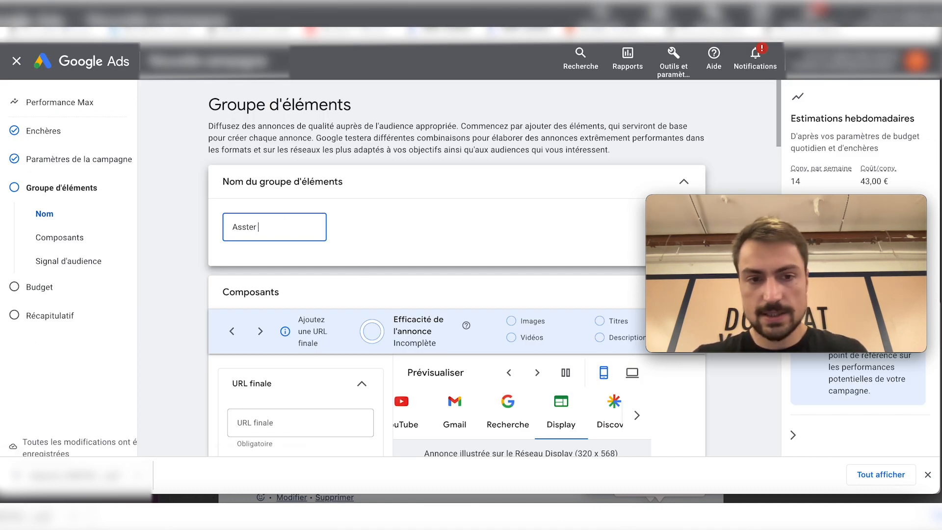
pyautogui.scroll(-3, 422, 294)
pyautogui.click(255, 295)
pyautogui.hotkey('ctrl', 'v')
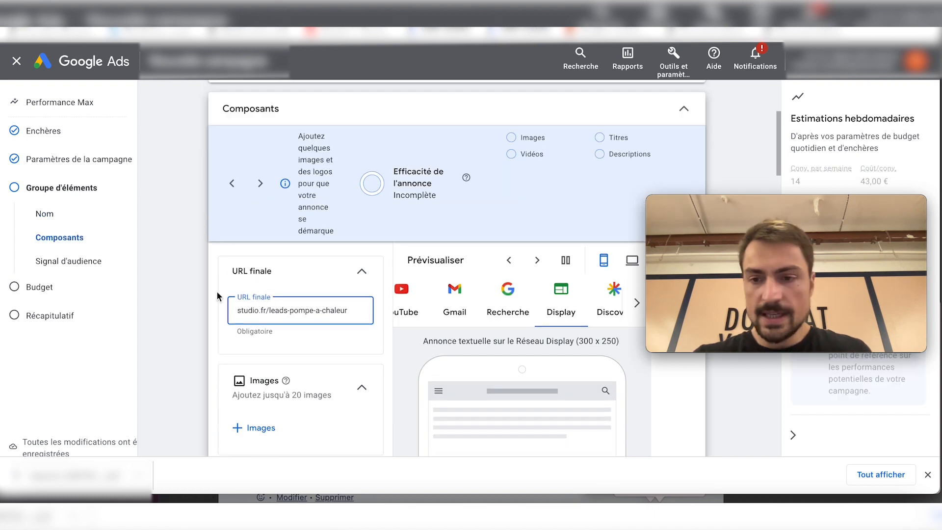
pyautogui.scroll(-4, 216, 291)
pyautogui.scroll(3, 216, 291)
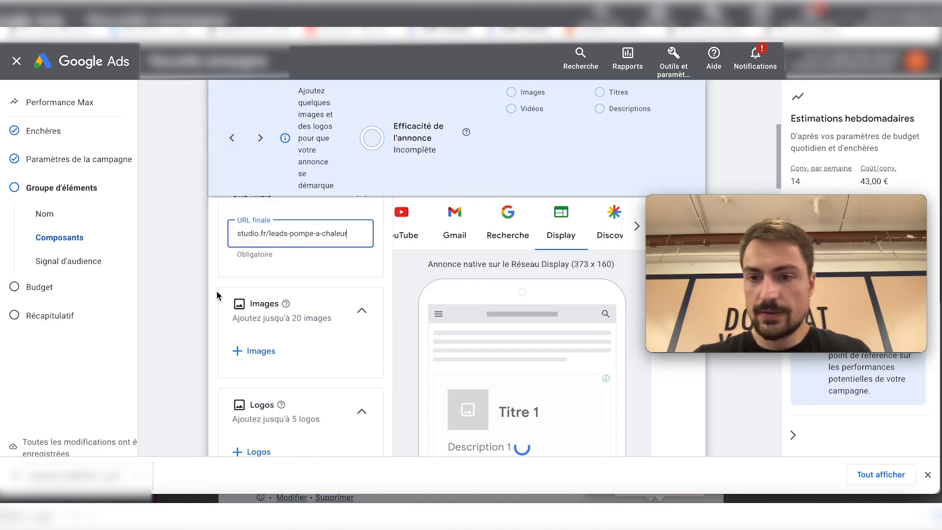
pyautogui.scroll(2, 216, 291)
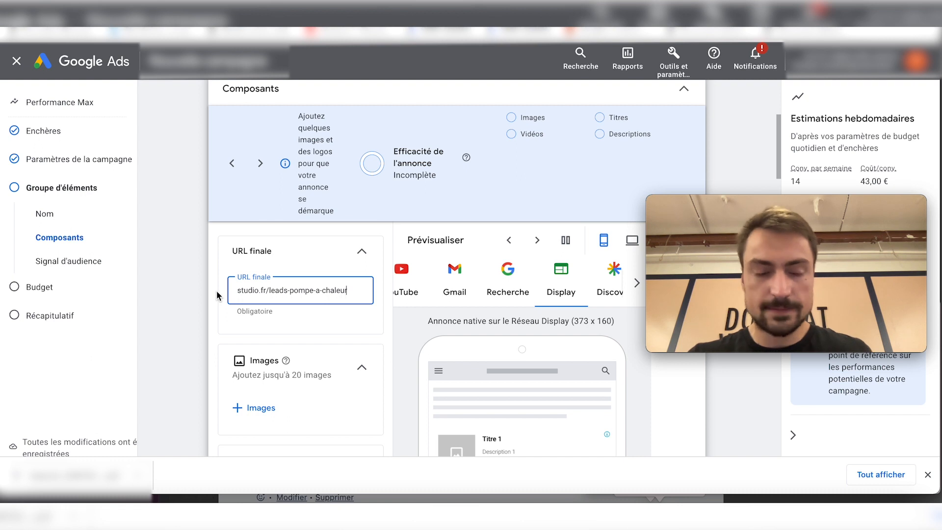
pyautogui.scroll(-5, 216, 316)
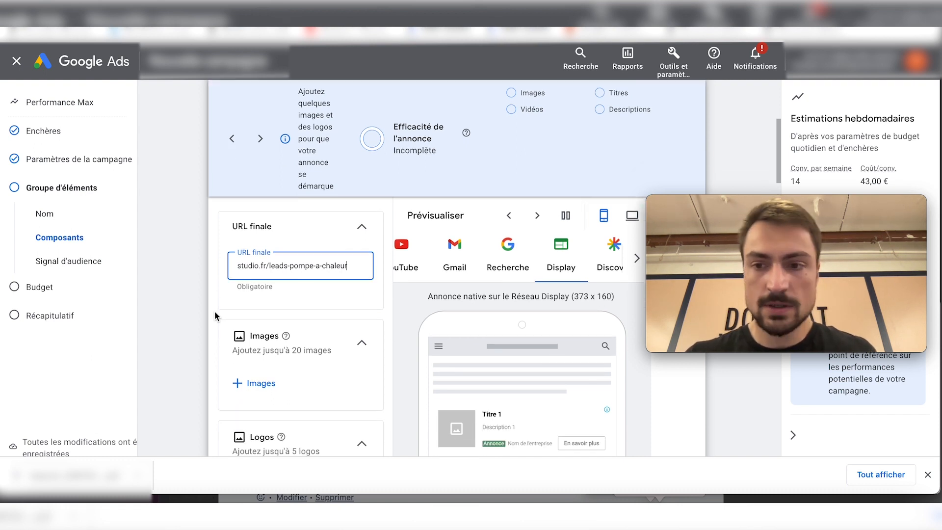
pyautogui.scroll(5, 207, 321)
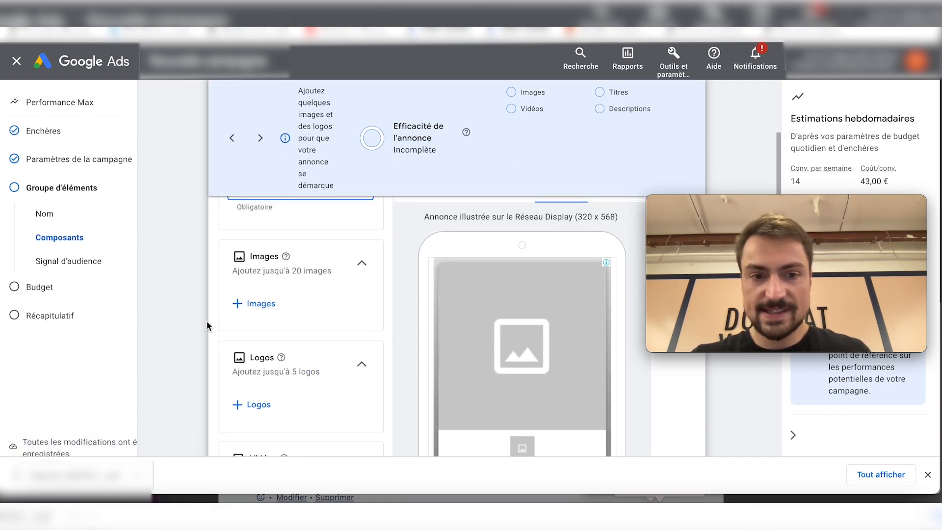
# Add the Leads Studio promotional images to the asset group
pyautogui.scroll(-3, 207, 321)
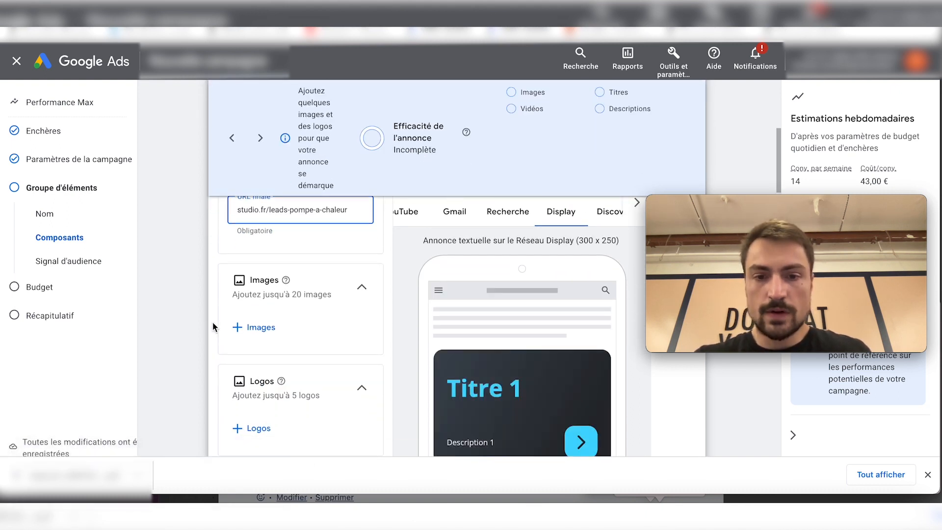
pyautogui.click(239, 327)
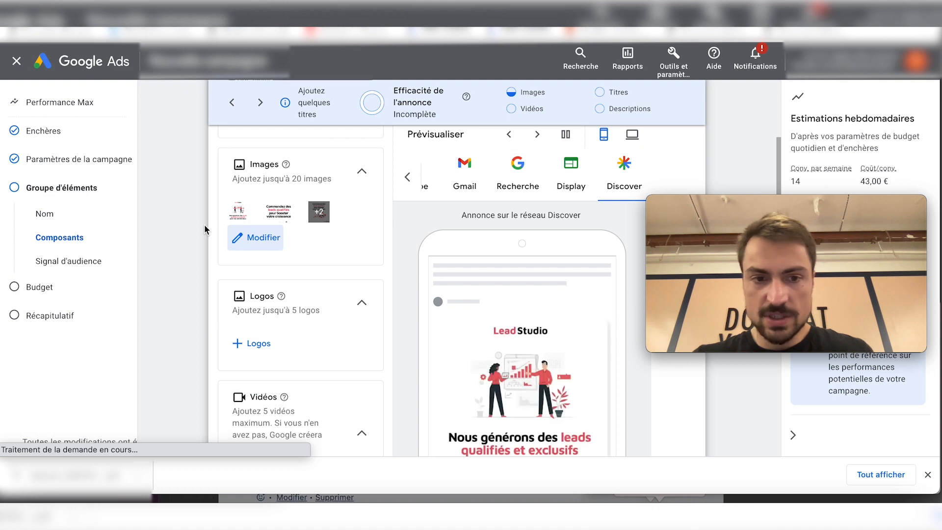
pyautogui.scroll(-3, 204, 224)
pyautogui.scroll(5, 213, 197)
# Add the two Leads Studio videos "Pourquoi nous faire c…" and "Pourquoi travailler av…" from the asset library to the asset group
pyautogui.scroll(-7, 213, 197)
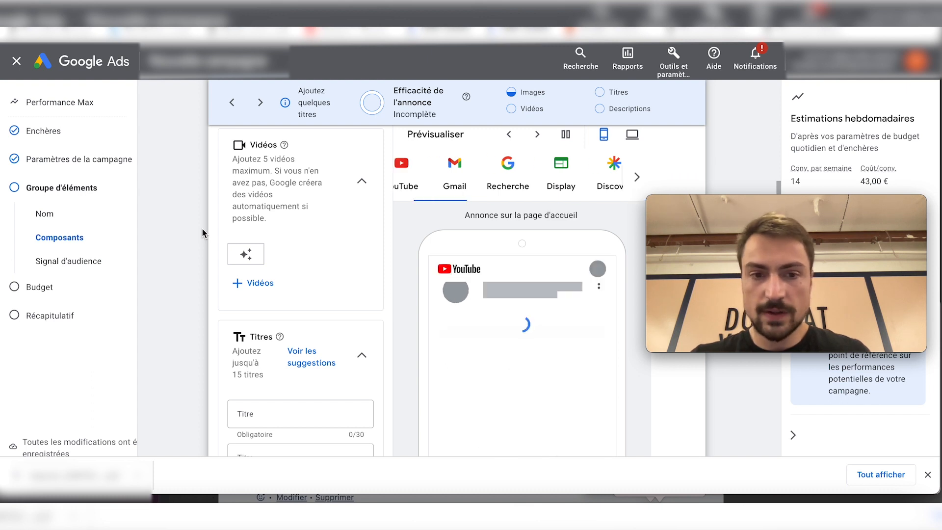
pyautogui.click(240, 284)
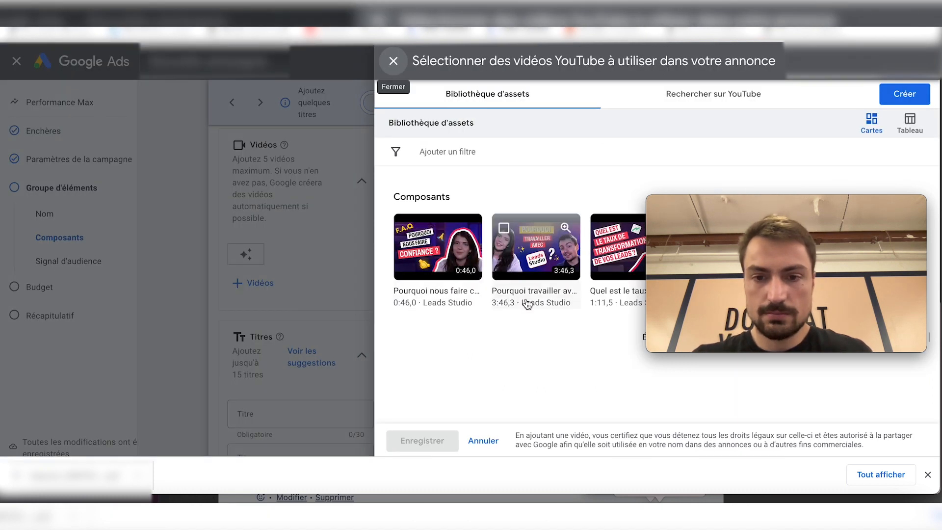
pyautogui.click(405, 229)
pyautogui.click(506, 231)
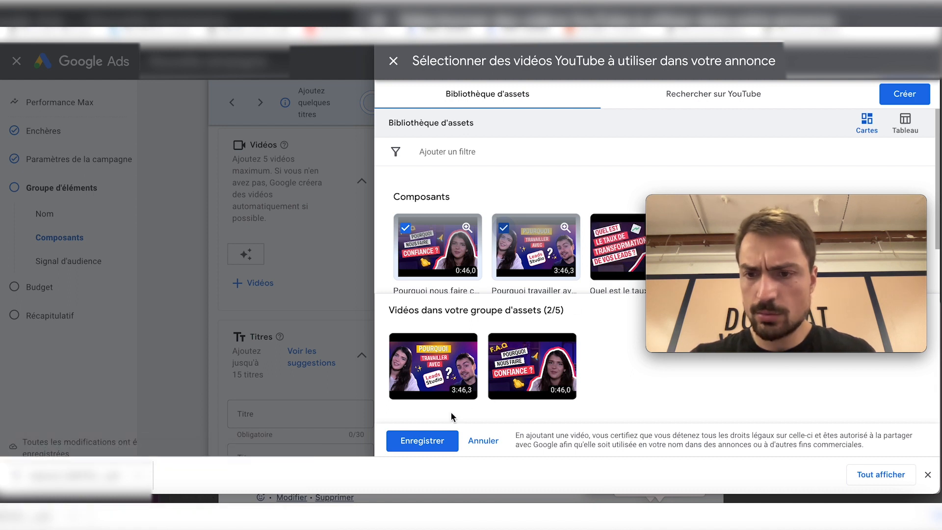
pyautogui.click(422, 443)
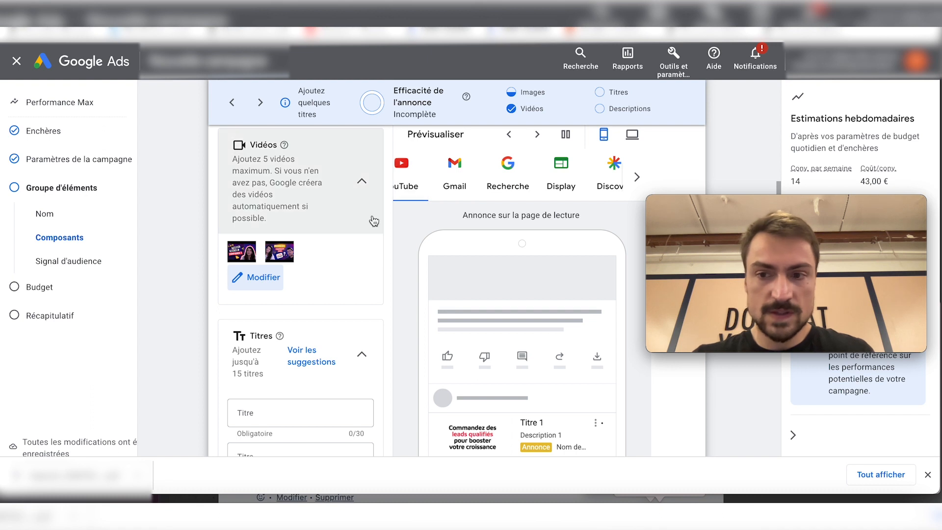
# Add the LeadsStudio logo to the asset group
pyautogui.scroll(5, 235, 294)
pyautogui.click(253, 336)
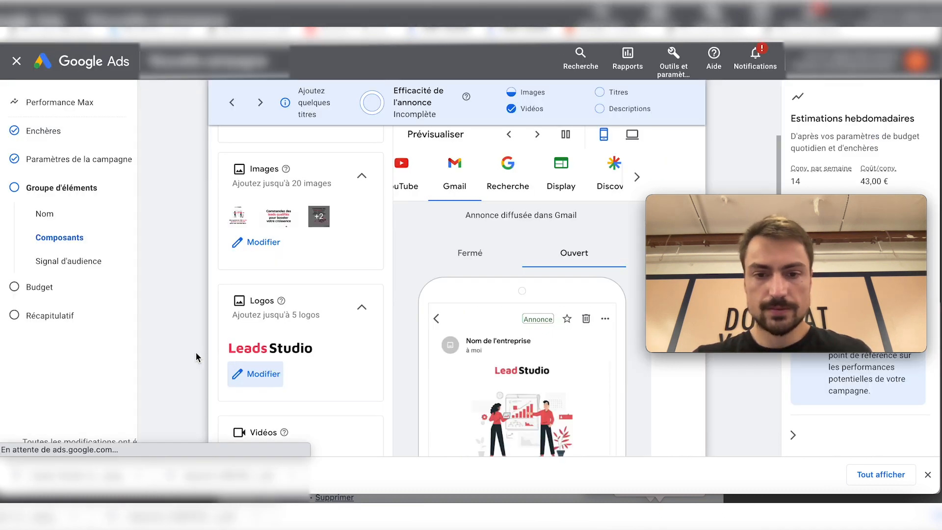
pyautogui.scroll(-8, 201, 328)
pyautogui.scroll(8, 201, 328)
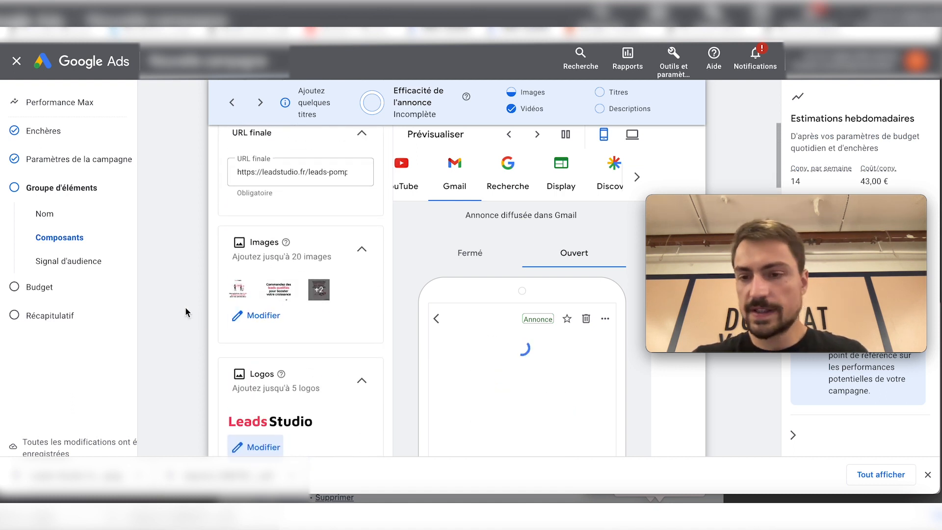
pyautogui.scroll(-1, 202, 291)
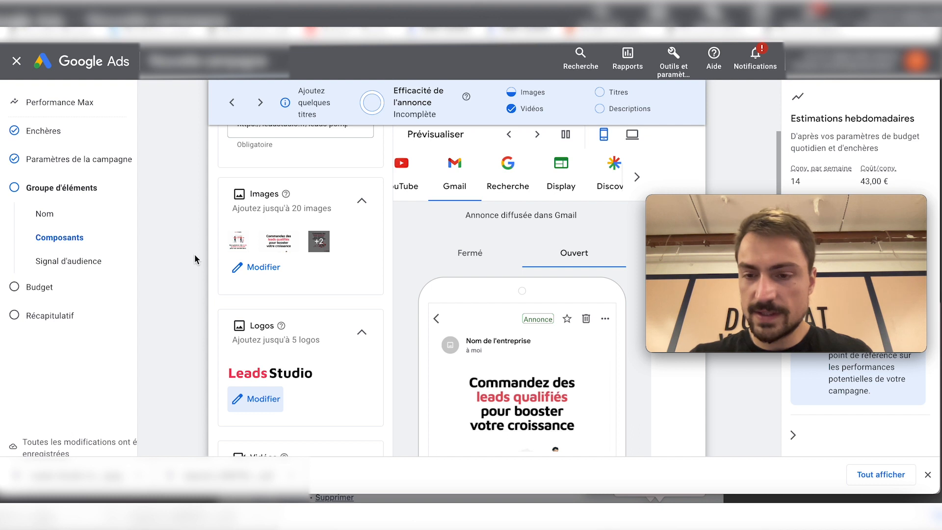
# Add a fourth headline field to the asset group and collapse the long headlines section
pyautogui.scroll(-7, 210, 309)
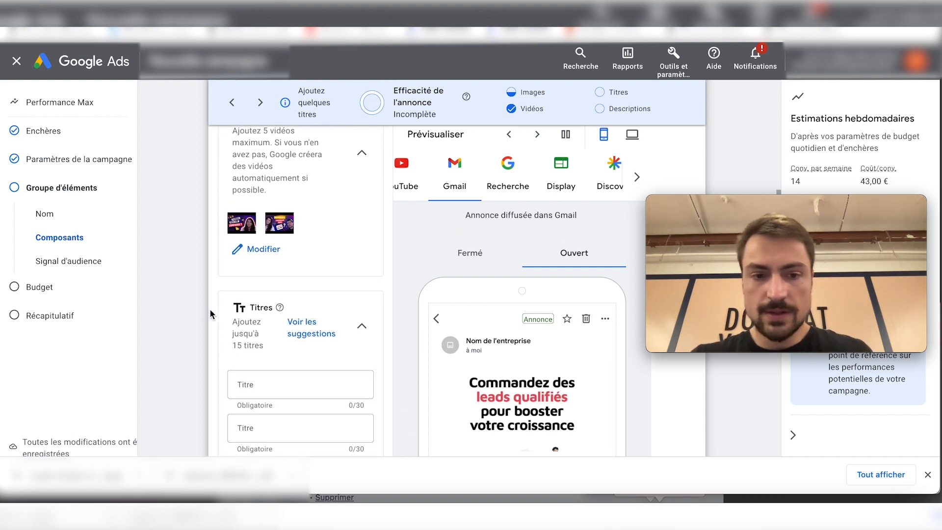
pyautogui.scroll(-4, 209, 308)
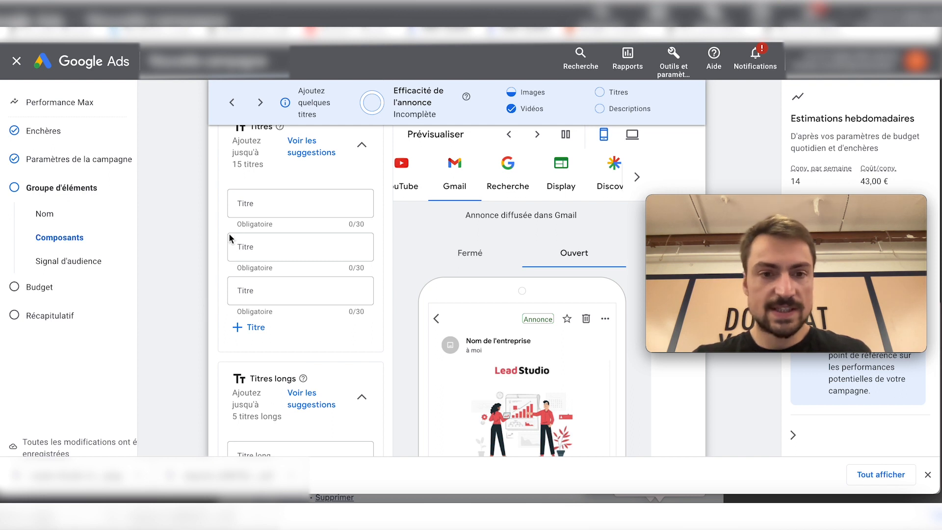
pyautogui.click(254, 327)
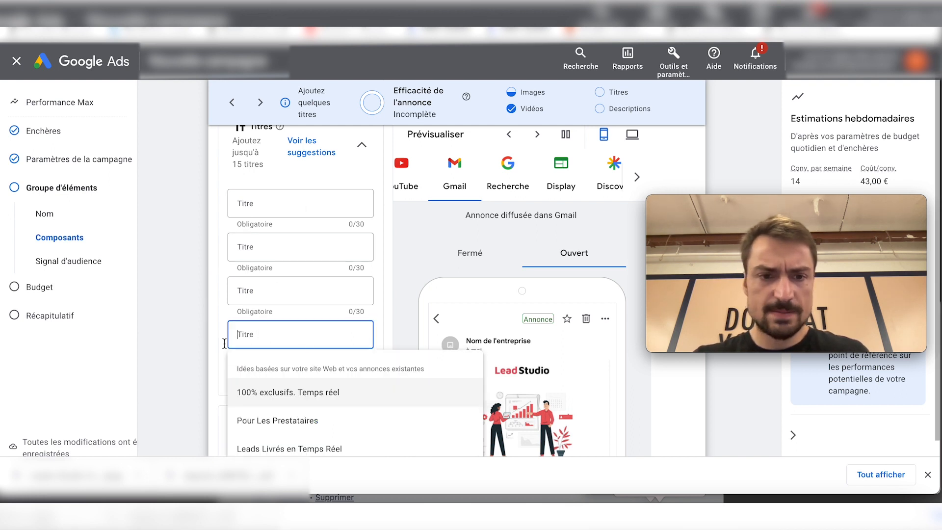
pyautogui.scroll(-4, 223, 289)
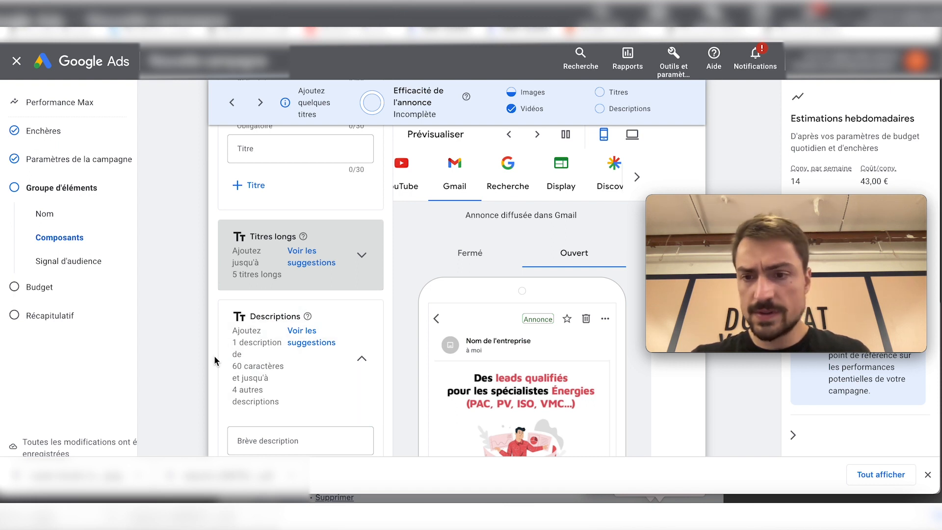
# Examine the asset group's headline and description fields together with its images, videos and ad preview
pyautogui.scroll(4, 214, 359)
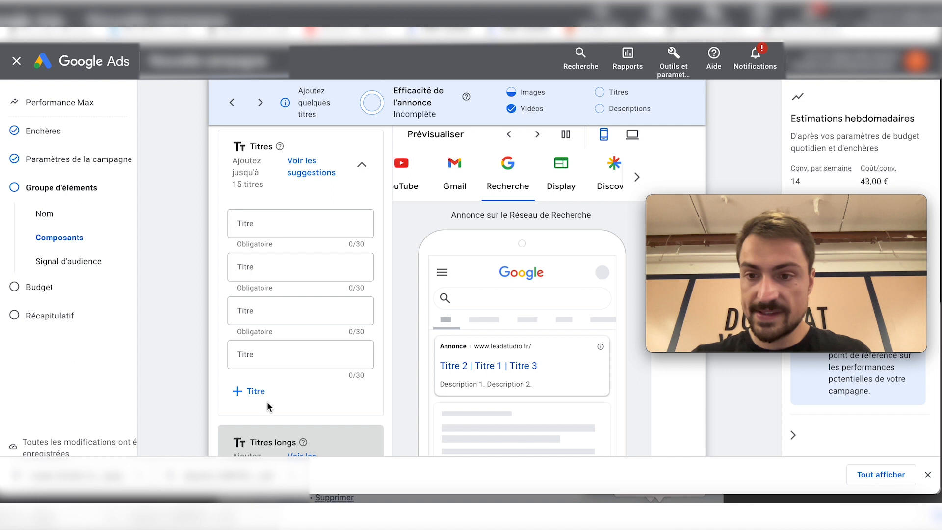
pyautogui.scroll(-1, 267, 401)
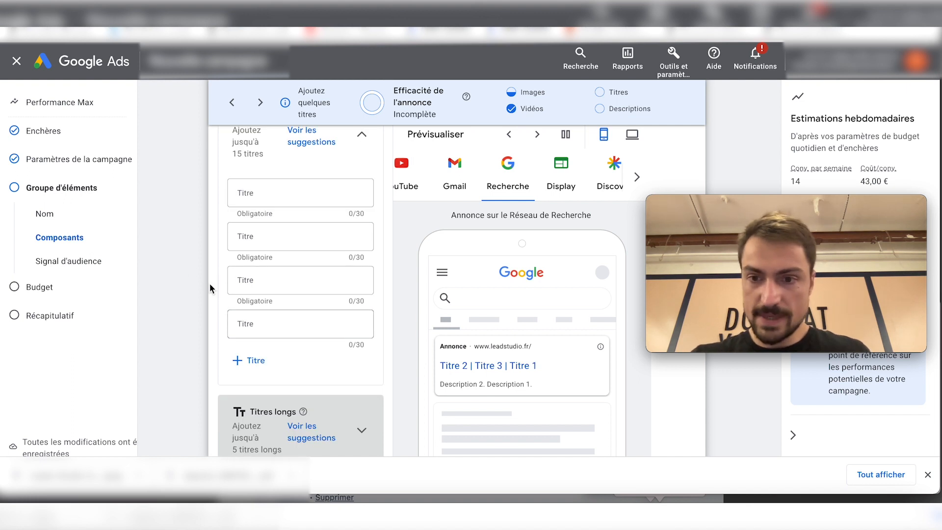
pyautogui.scroll(-4, 184, 257)
pyautogui.scroll(-2, 184, 257)
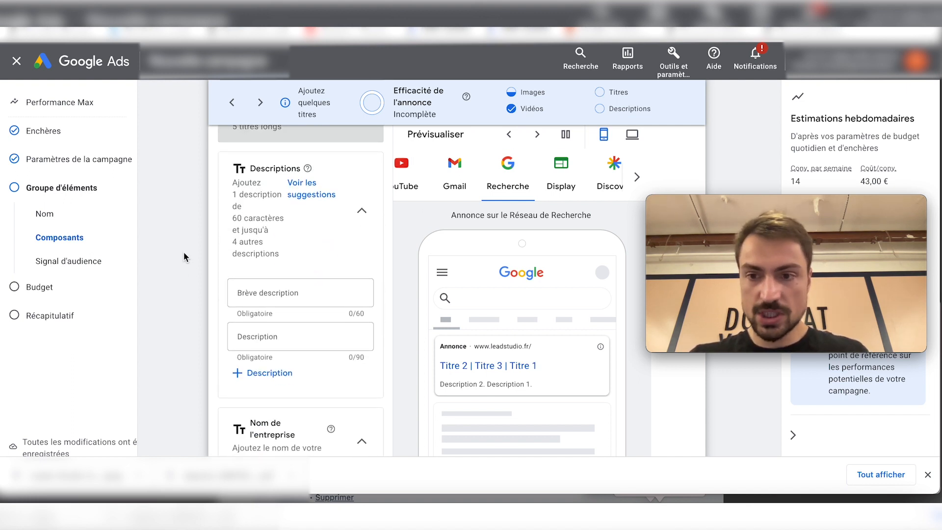
pyautogui.scroll(5, 184, 260)
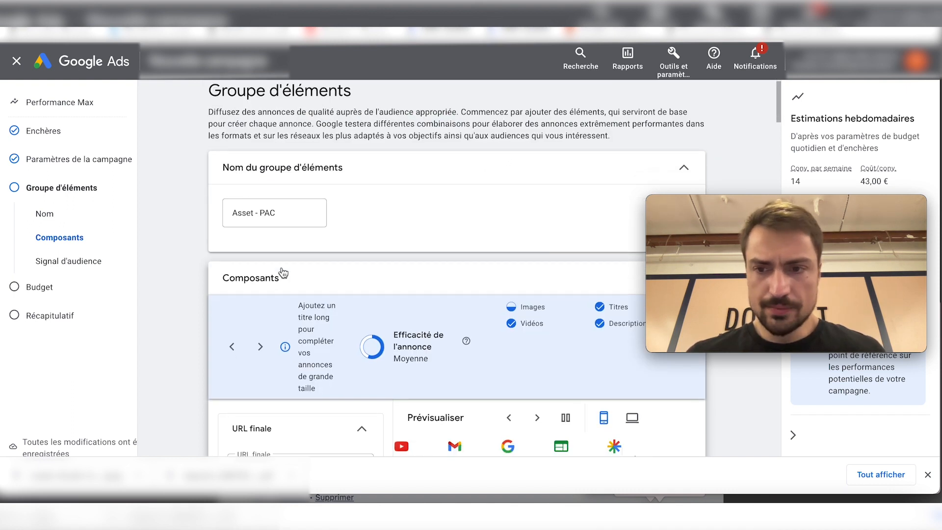
pyautogui.scroll(-10, 282, 270)
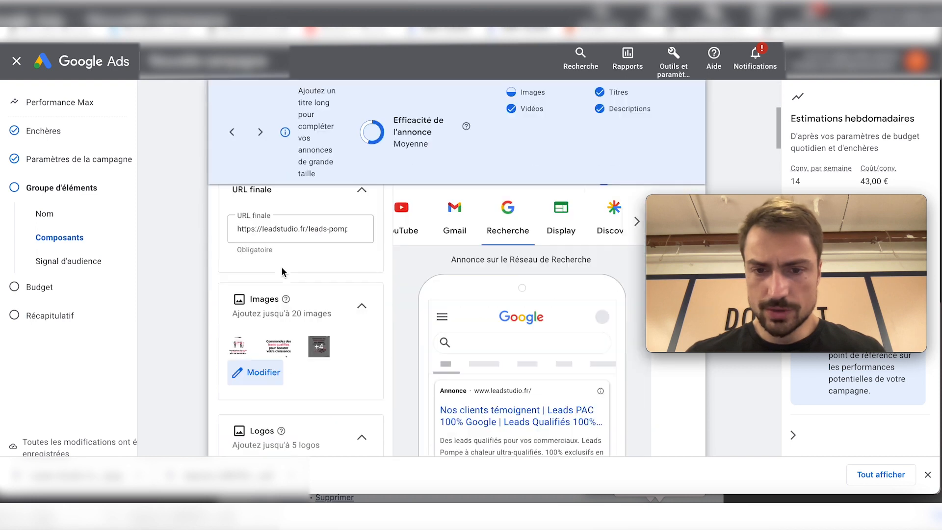
pyautogui.scroll(-10, 283, 273)
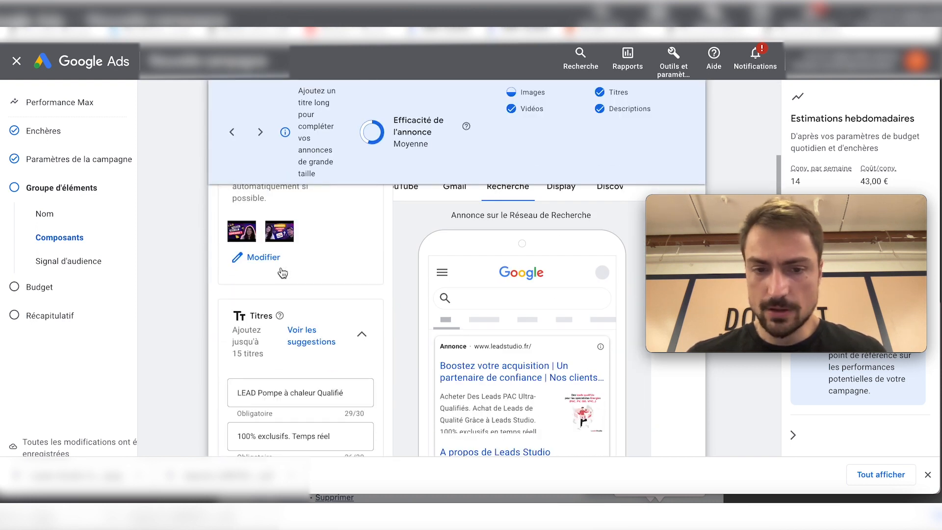
pyautogui.scroll(-5, 281, 271)
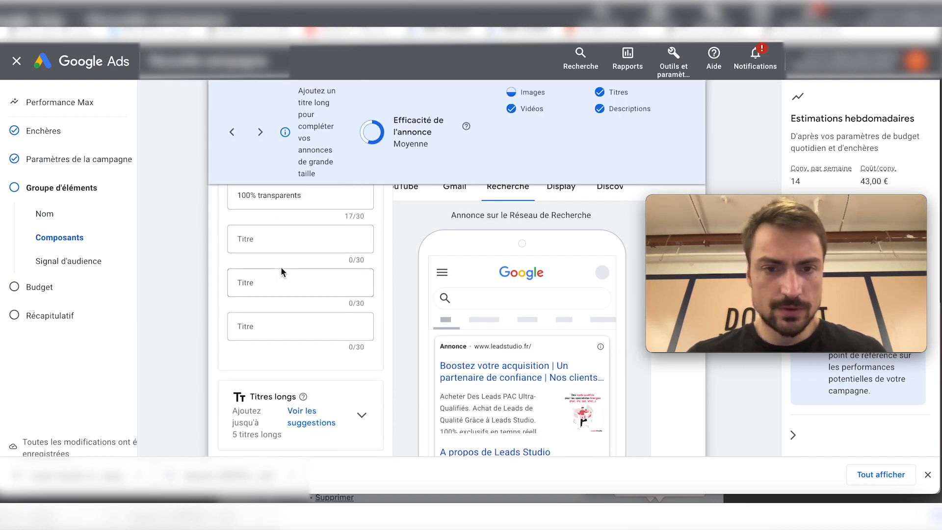
pyautogui.scroll(5, 281, 270)
pyautogui.scroll(2, 281, 269)
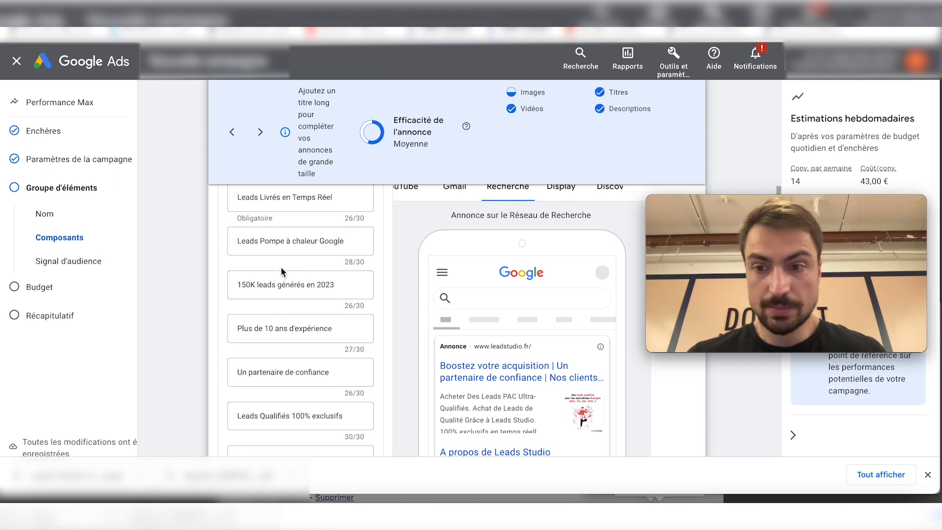
# Enter "Prendre Rendez-vous" in the first empty headline field after "100% transparents"
pyautogui.scroll(-4, 285, 327)
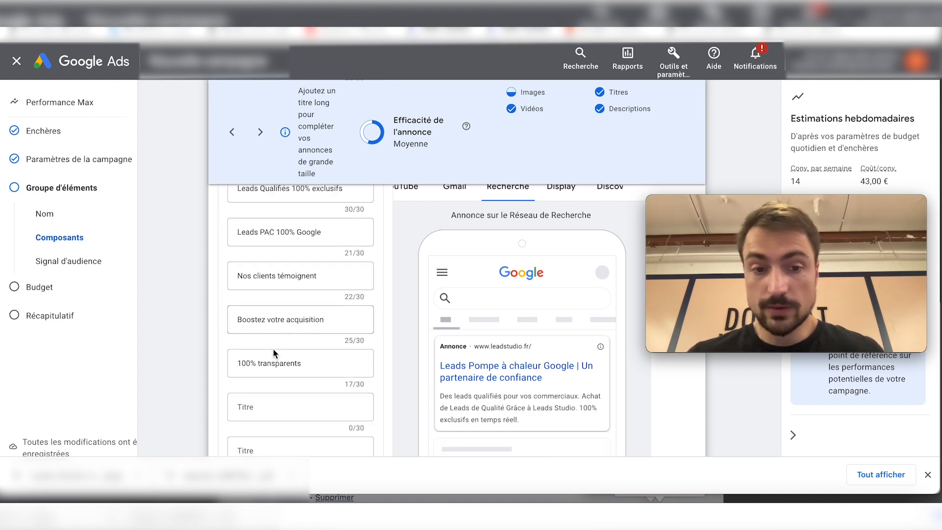
pyautogui.click(251, 406)
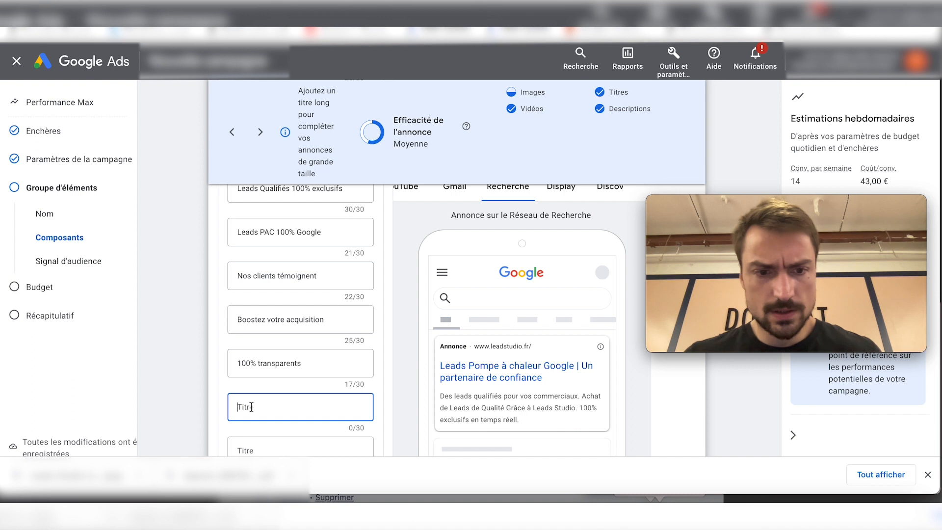
pyautogui.write('Prenfre RDV')
pyautogui.click(254, 407)
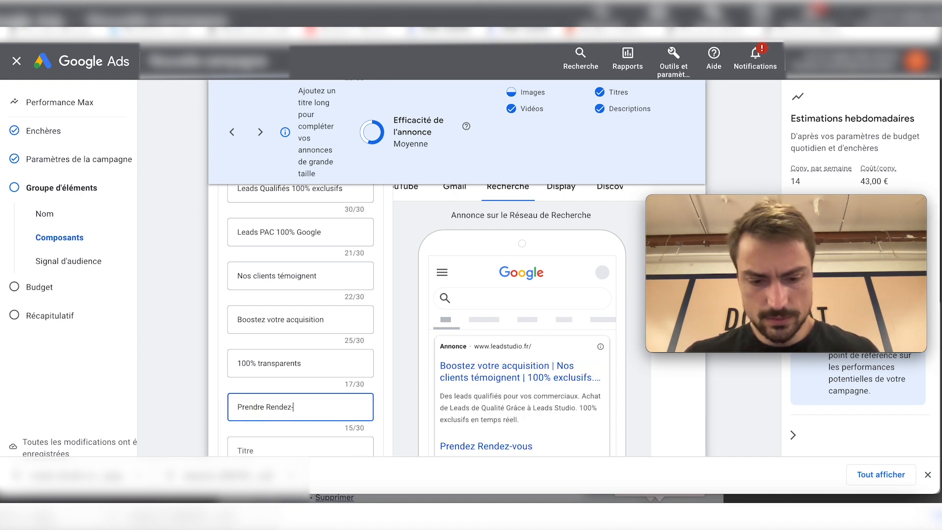
pyautogui.write('vous')
# Enter "Obtenir un devis immédiat" as the following headline
pyautogui.press('Tab')
pyautogui.write('O')
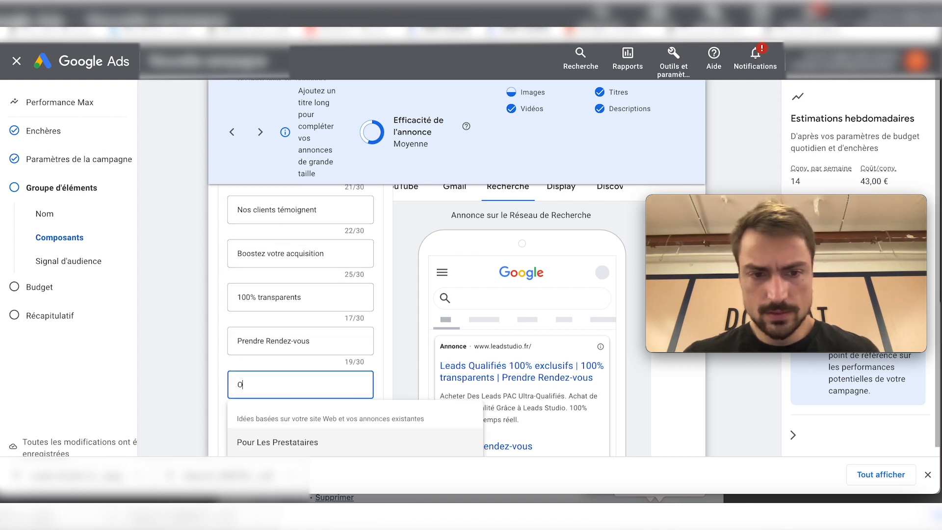
pyautogui.write('btenir un devis immédiat')
pyautogui.click(191, 369)
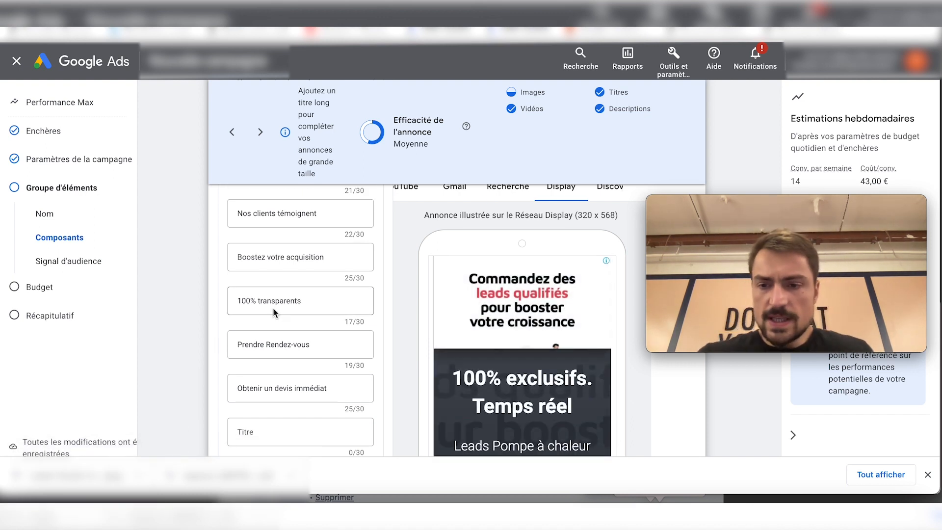
# Review the asset group's images, logo, videos, headlines and additional asset types such as promotions, prices, structured snippets and lead forms
pyautogui.scroll(-15, 273, 309)
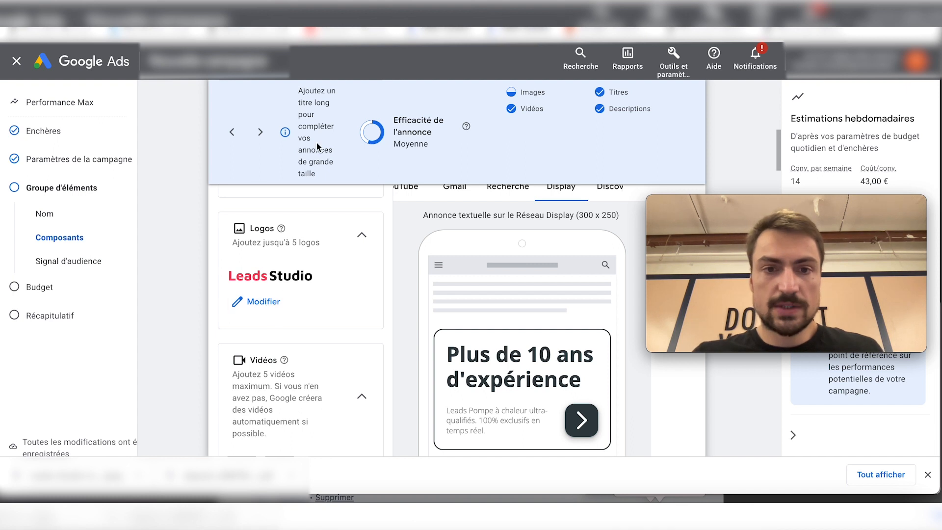
pyautogui.scroll(1, 290, 332)
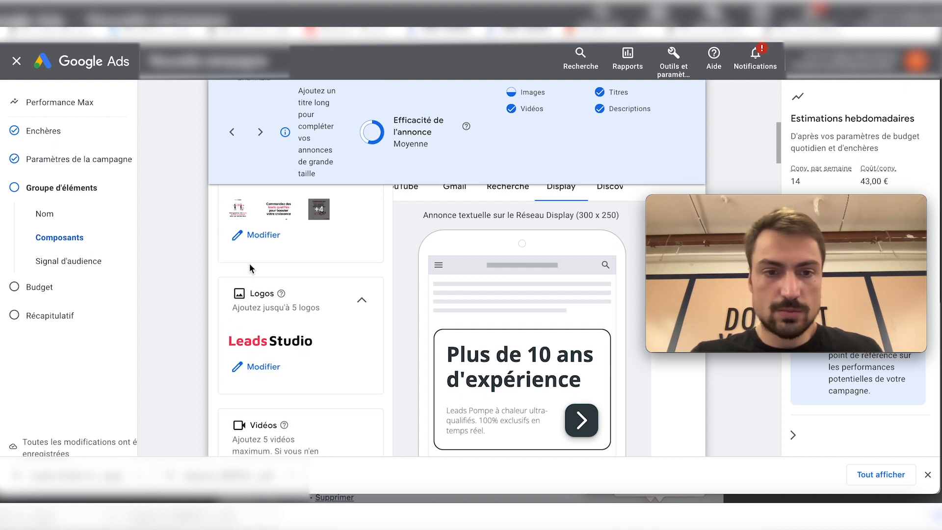
pyautogui.scroll(-1, 260, 332)
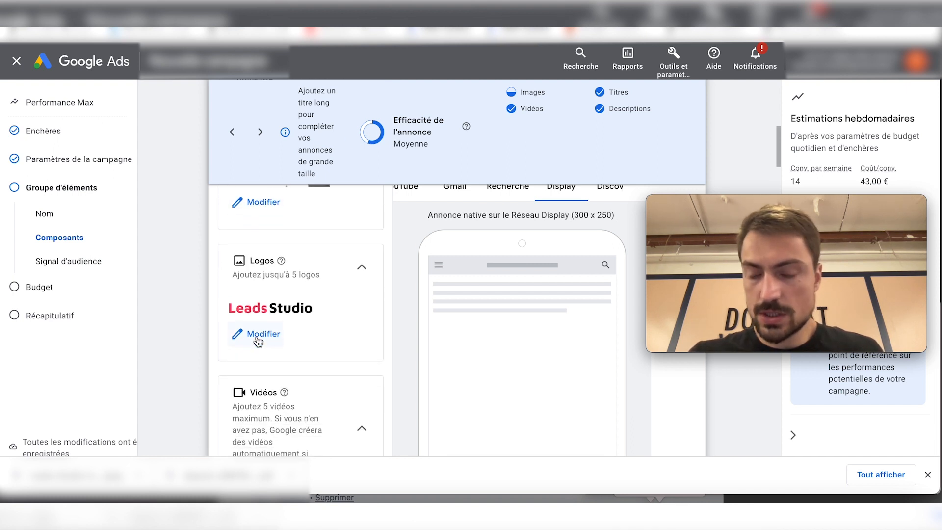
pyautogui.scroll(-1, 257, 337)
pyautogui.scroll(4, 256, 335)
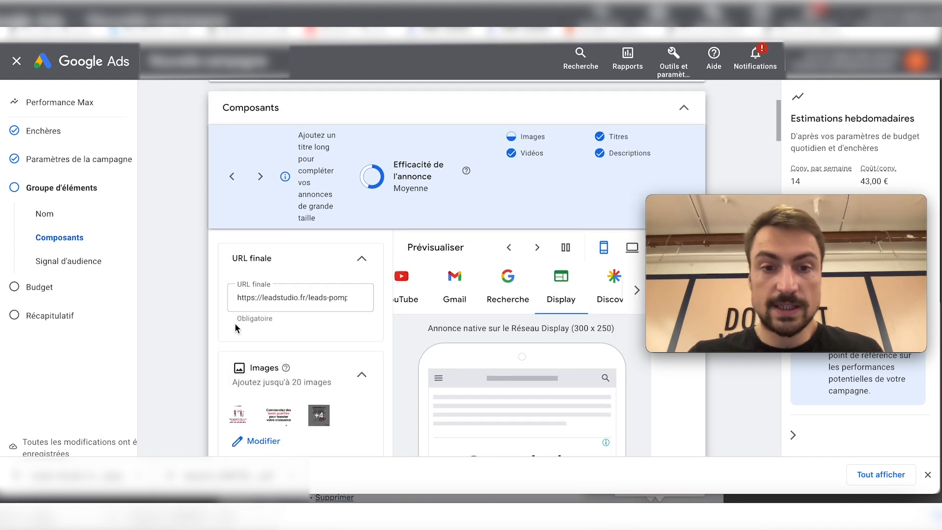
pyautogui.scroll(-4, 235, 323)
pyautogui.scroll(-3, 235, 325)
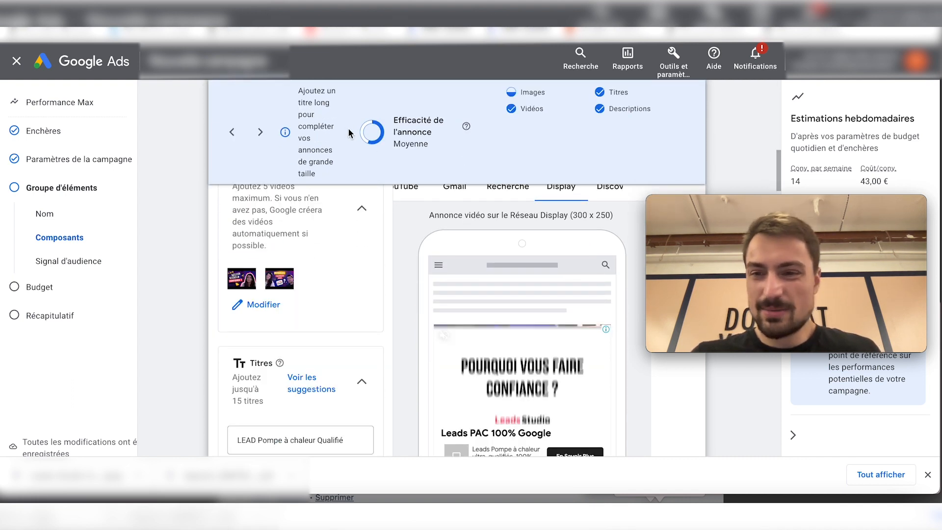
pyautogui.scroll(-2, 303, 250)
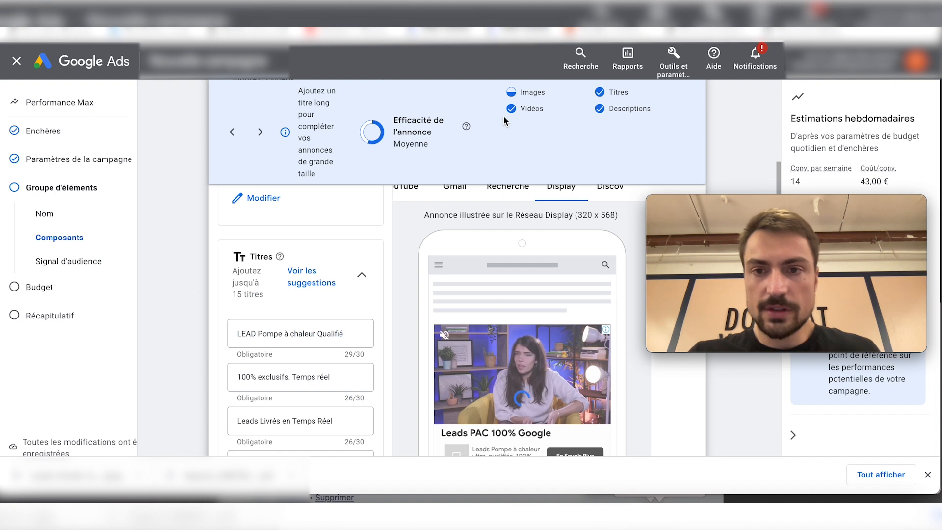
pyautogui.scroll(-10, 334, 343)
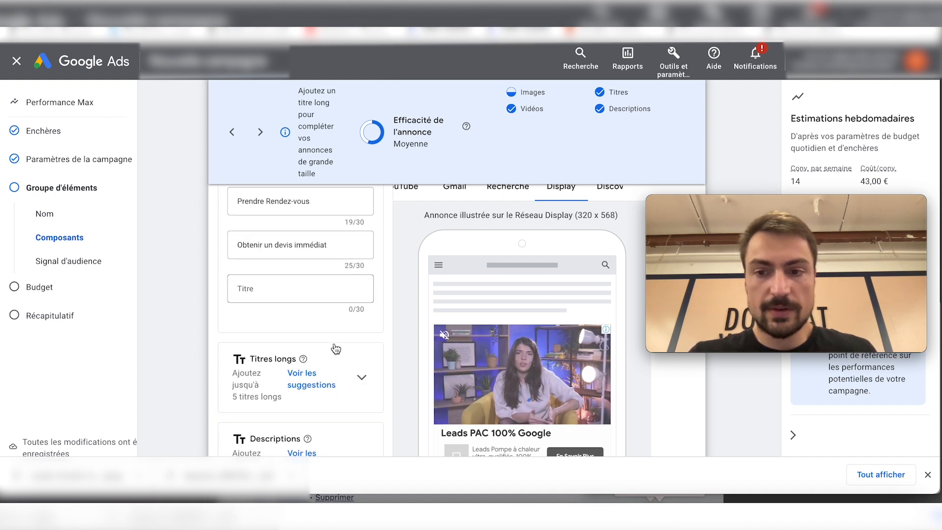
pyautogui.scroll(-6, 274, 283)
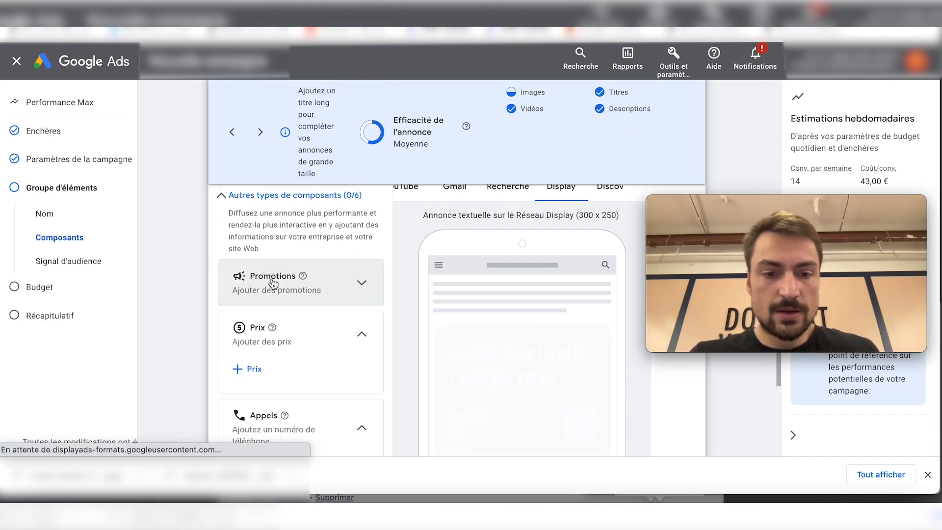
pyautogui.scroll(-2, 271, 305)
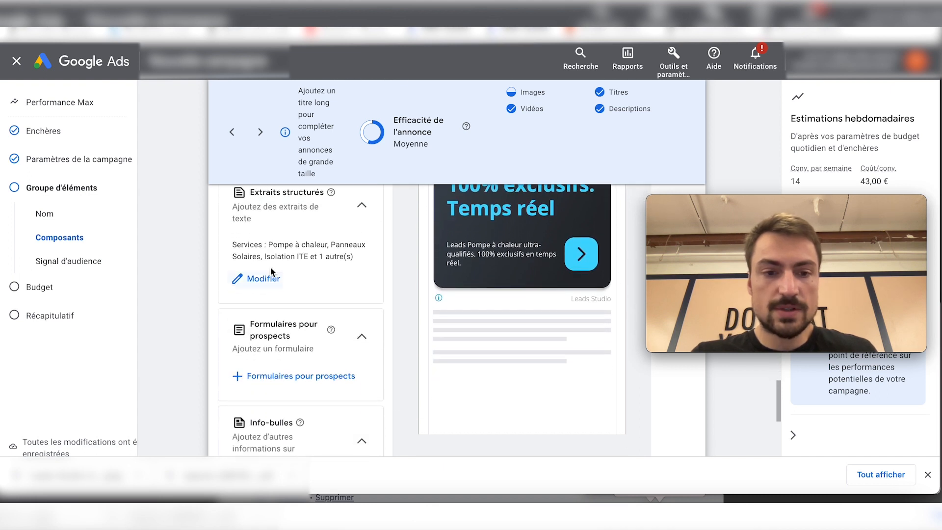
# Examine the asset group's optional call-to-action, promotion, price, call, structured snippet, lead form and callout components
pyautogui.scroll(-1, 278, 298)
pyautogui.scroll(-3, 253, 293)
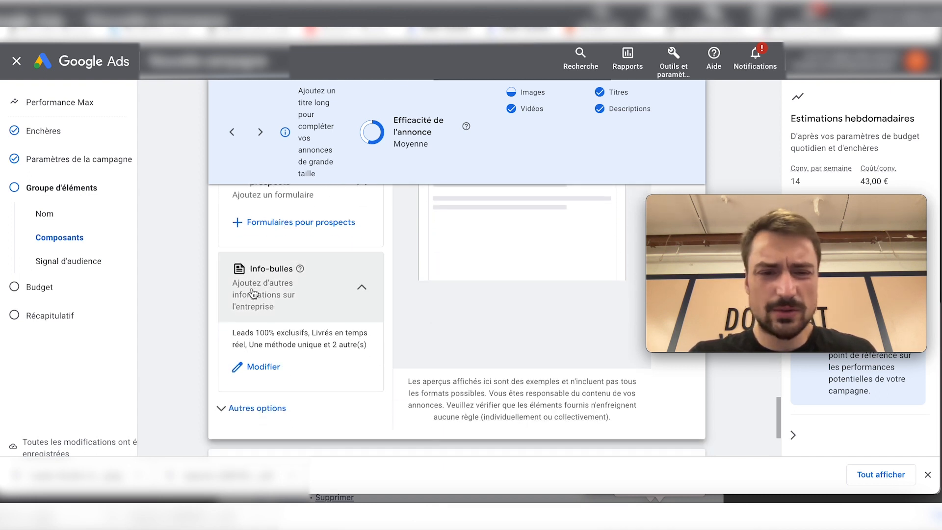
pyautogui.scroll(6, 252, 293)
pyautogui.scroll(4, 253, 294)
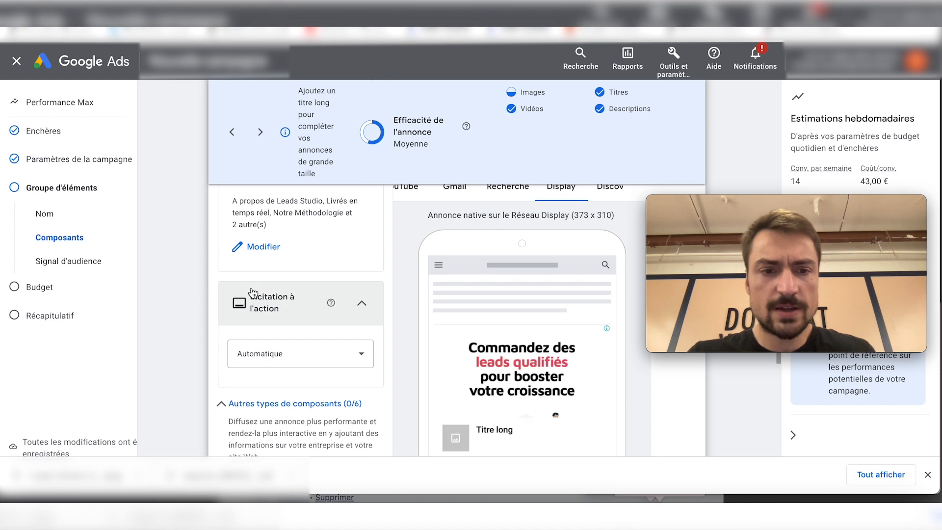
pyautogui.scroll(-8, 252, 304)
pyautogui.scroll(-3, 252, 329)
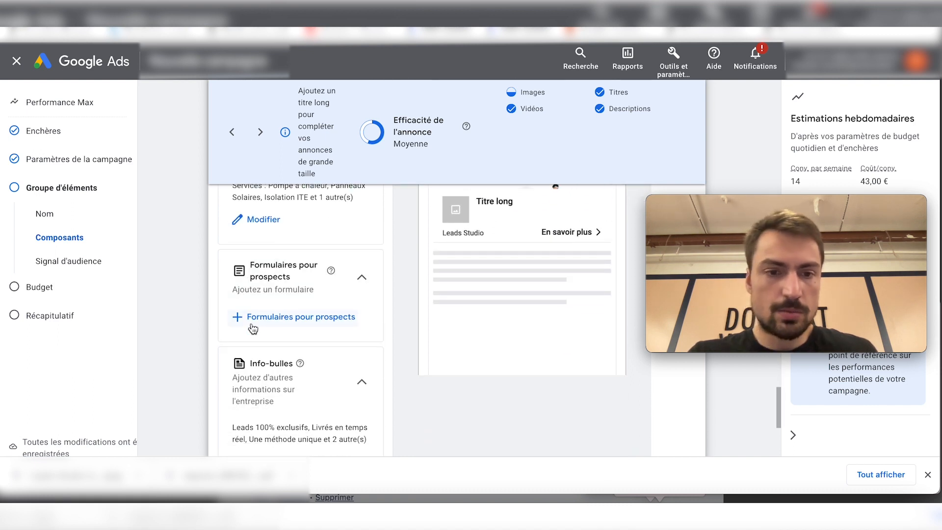
pyautogui.scroll(1, 202, 293)
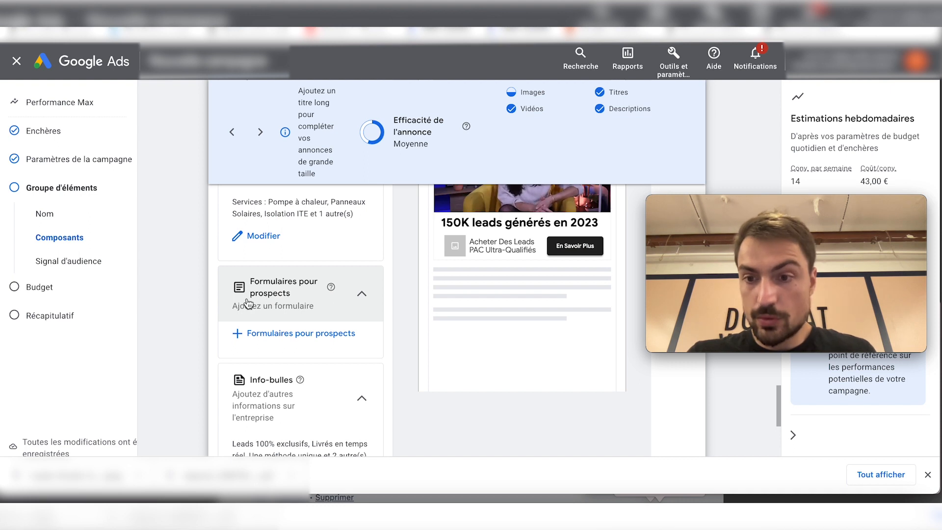
pyautogui.scroll(2, 220, 255)
pyautogui.scroll(-2, 220, 255)
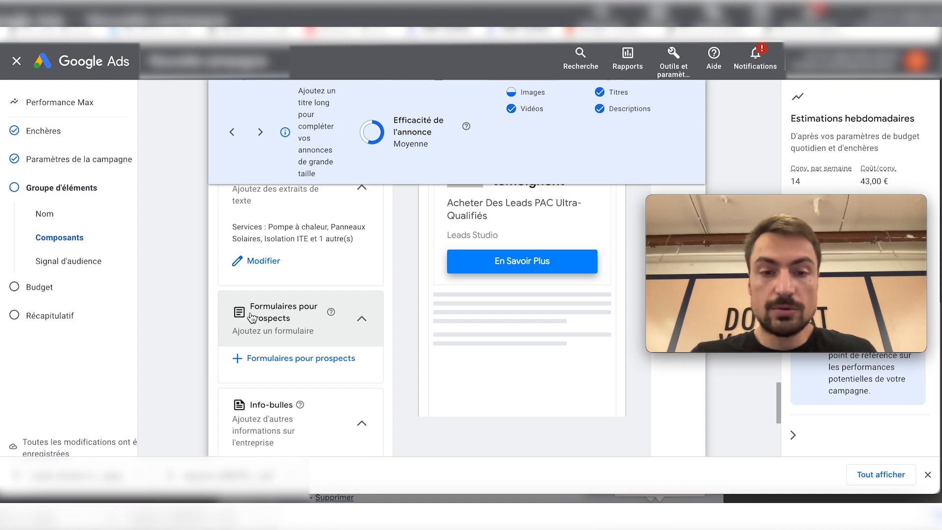
pyautogui.scroll(1, 247, 323)
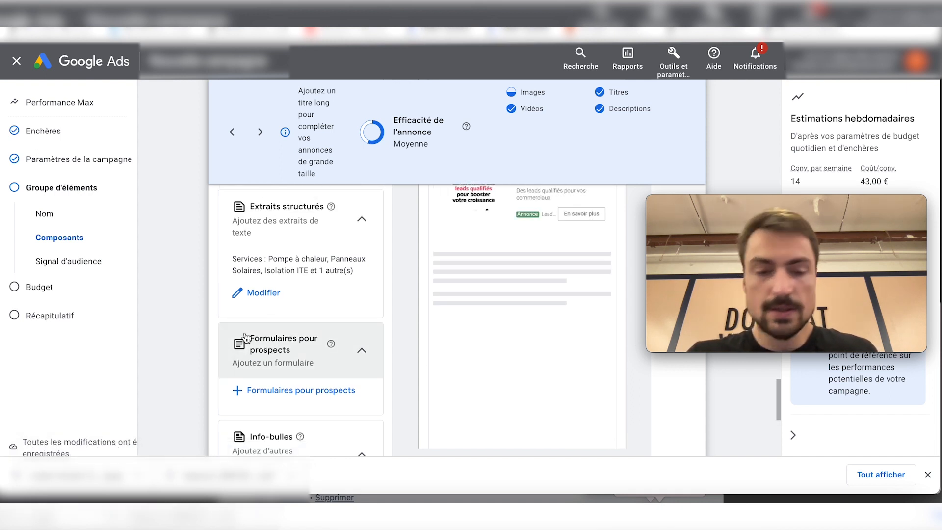
pyautogui.scroll(1, 227, 337)
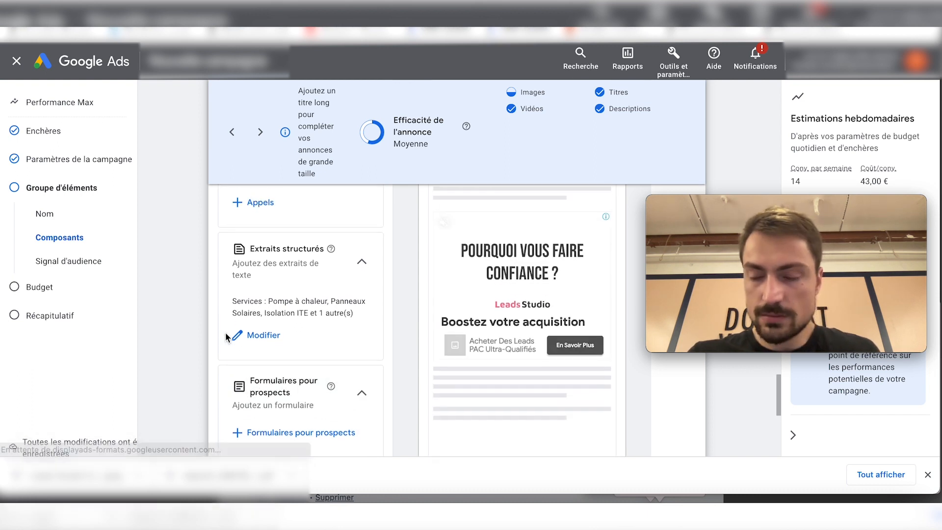
pyautogui.scroll(3, 226, 337)
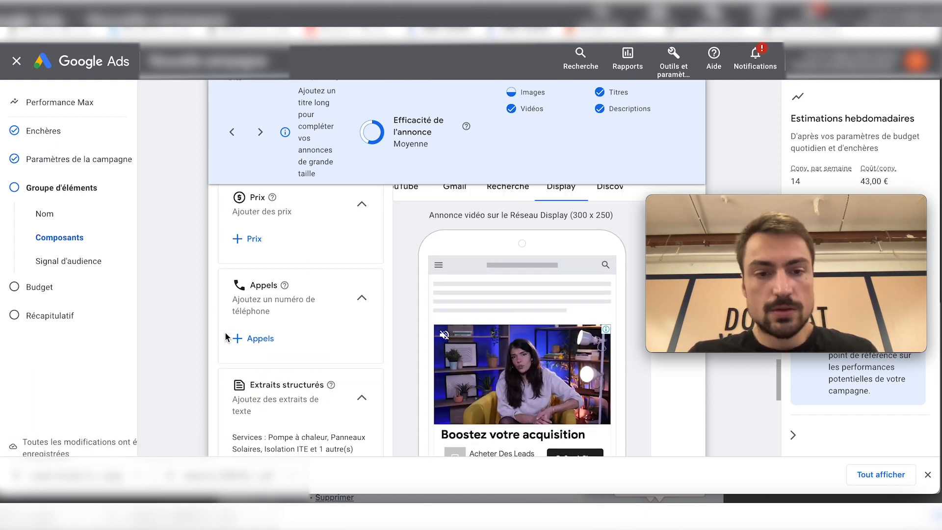
pyautogui.scroll(2, 225, 333)
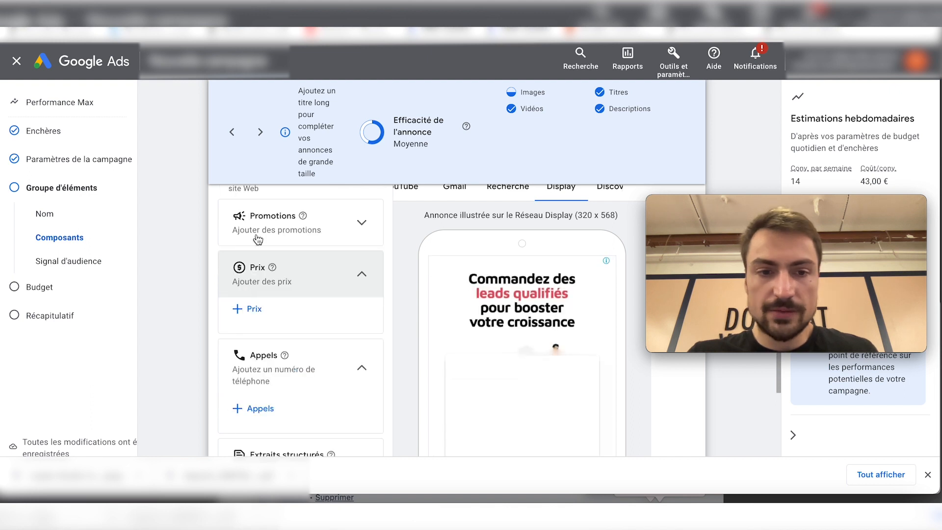
pyautogui.scroll(-4, 211, 382)
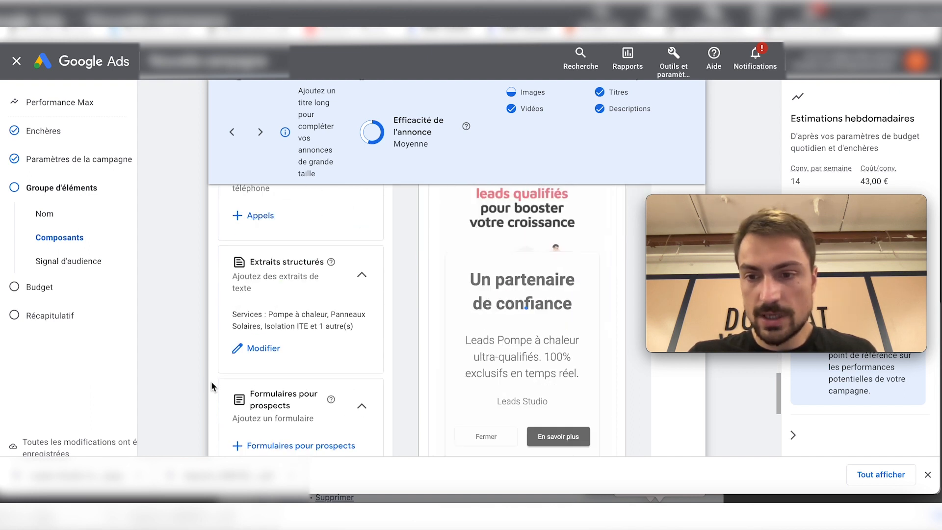
# Add an audience signal to the asset group by creating a new audience named "PAC - SEARCH"
pyautogui.scroll(-8, 211, 382)
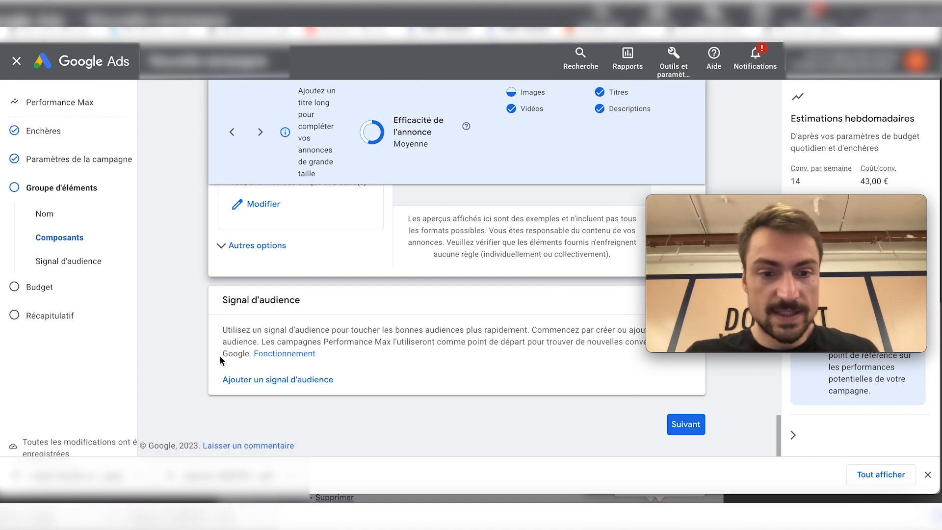
pyautogui.click(236, 379)
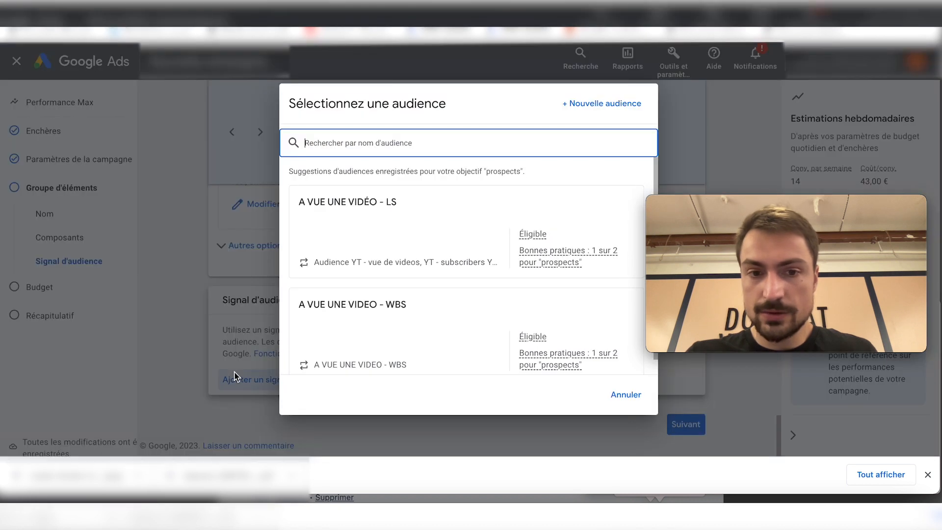
pyautogui.scroll(-1, 327, 253)
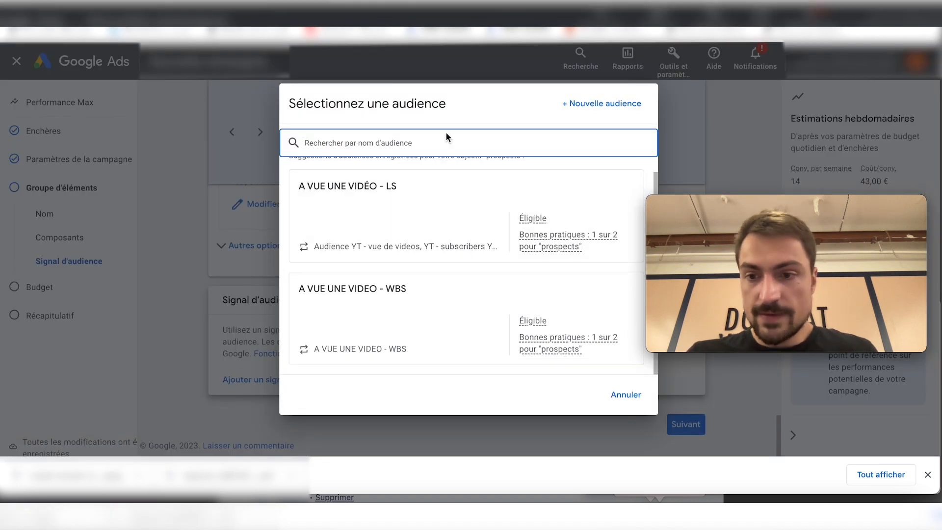
pyautogui.click(588, 105)
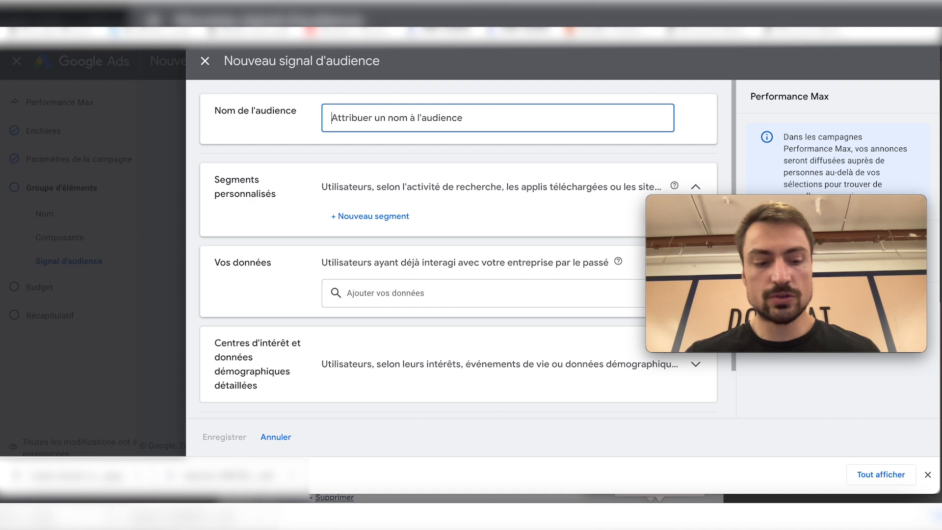
pyautogui.write('PAC - SEARCH')
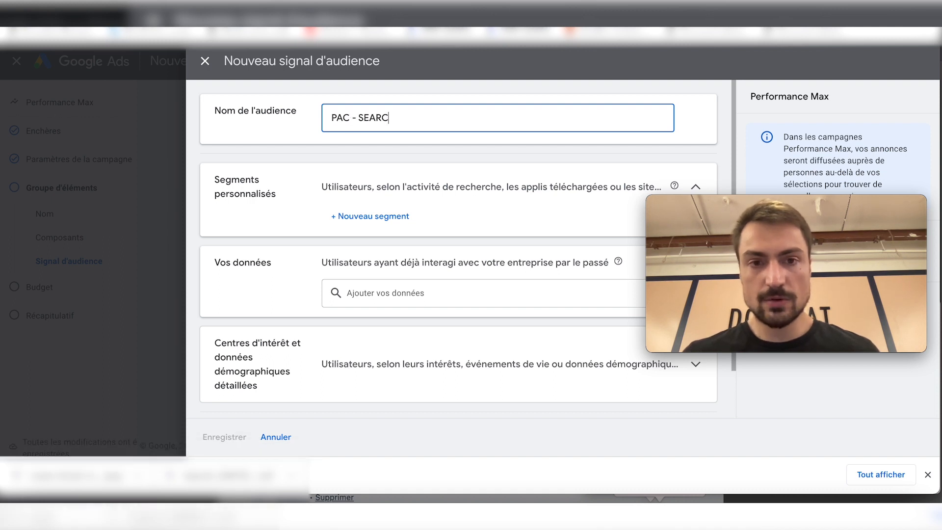
# Create a custom segment named "PAC - SEARCH" that targets people who searched for specific terms on Google
pyautogui.click(356, 214)
pyautogui.click(373, 158)
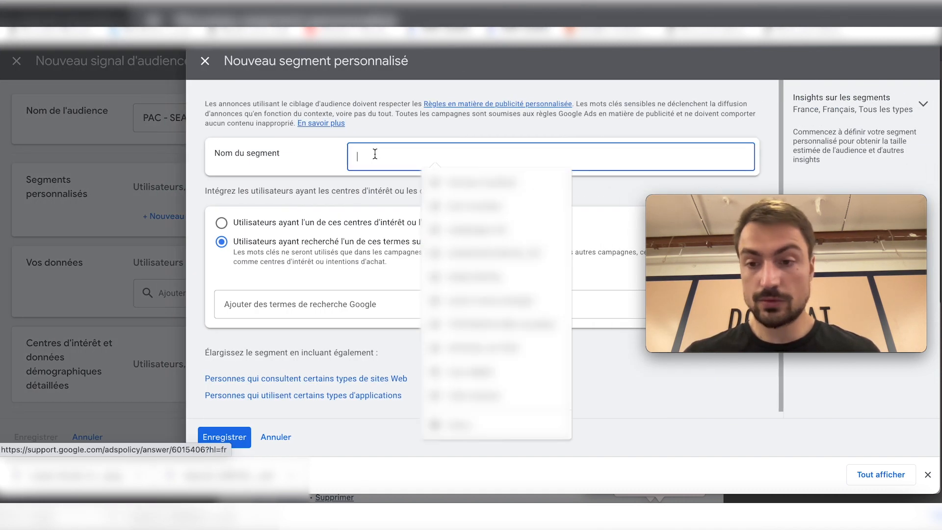
pyautogui.write('P')
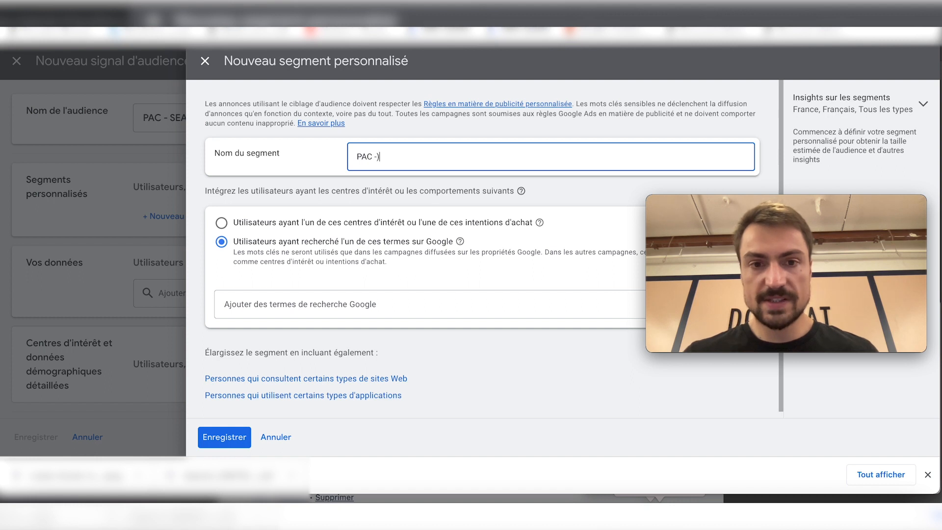
pyautogui.write('AC - SEARCH')
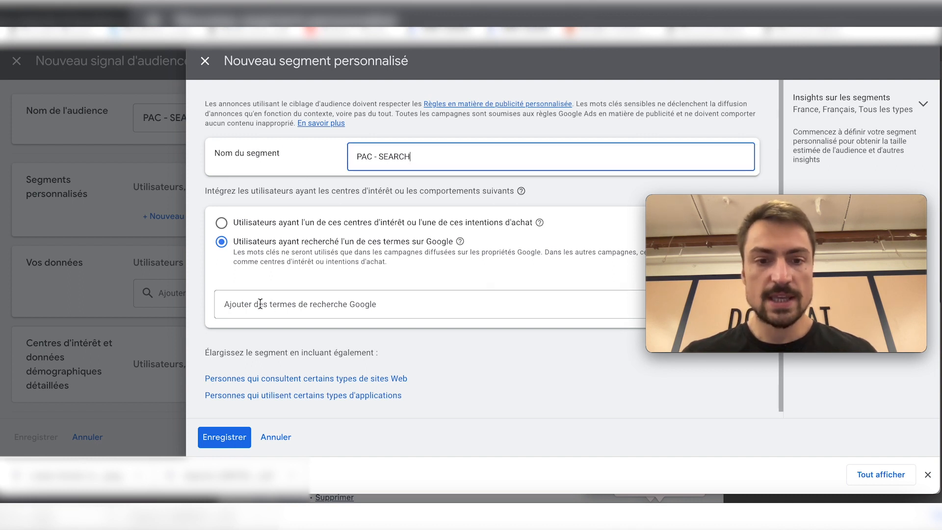
pyautogui.click(277, 240)
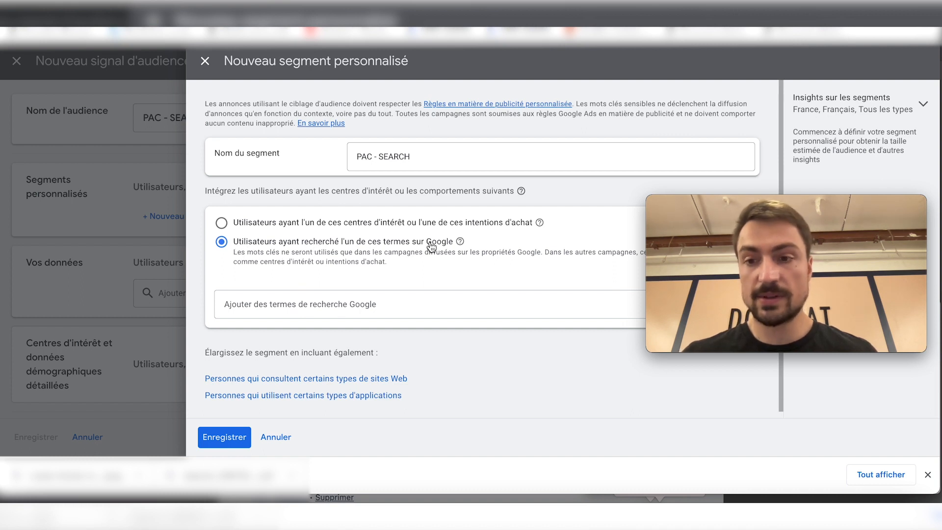
# Add the search terms "achat leads pompe à chaleur", "lead pompe à chaleur" and "prospect pompe à chaleur", and save the segment
pyautogui.click(315, 308)
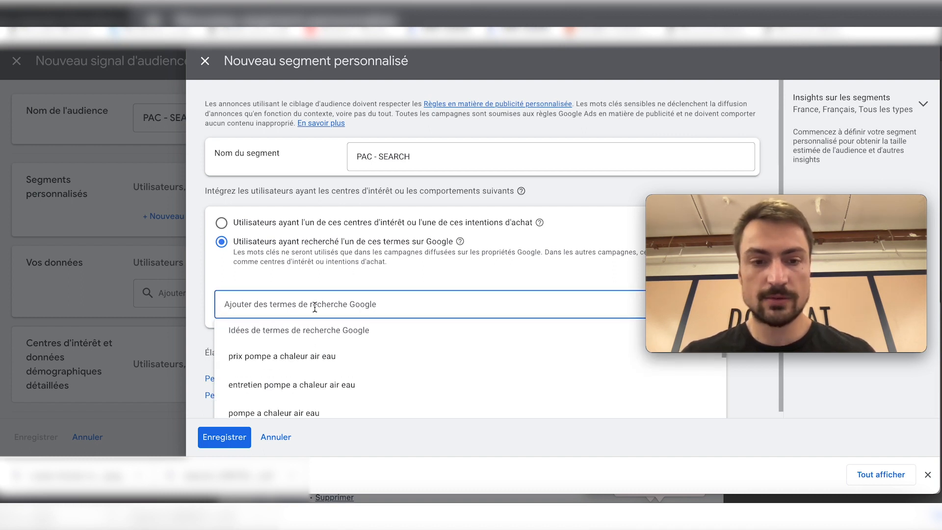
pyautogui.write('achat lead')
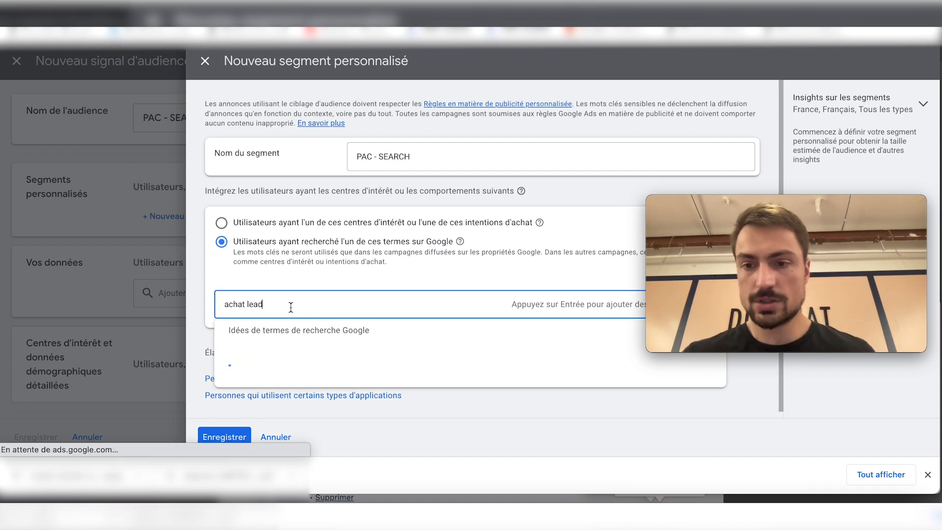
pyautogui.write('s po')
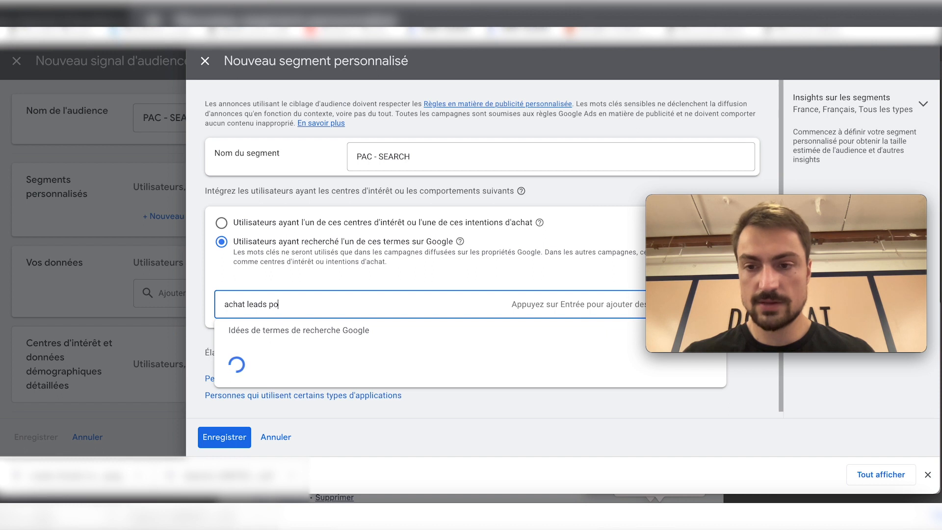
pyautogui.write('mpe à chaleur')
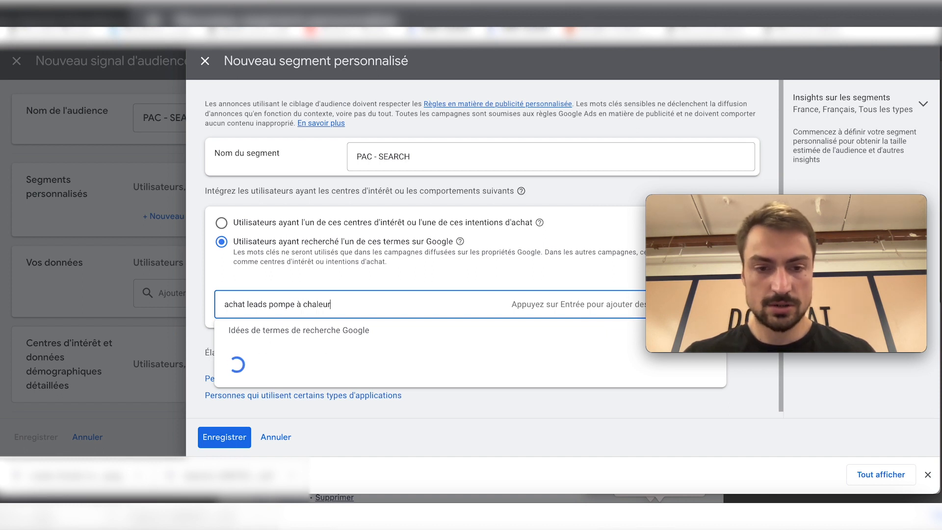
pyautogui.press('Return')
pyautogui.write('lead pompe à chaleur')
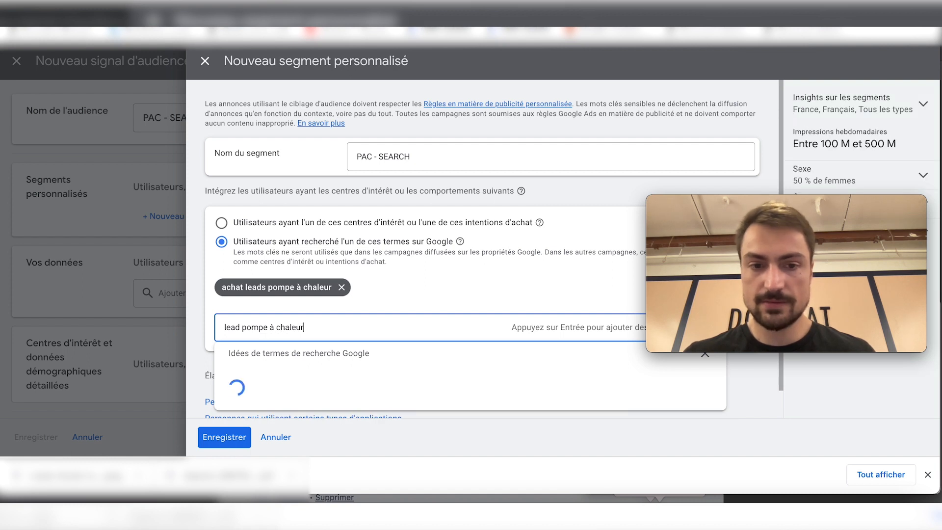
pyautogui.press('Return')
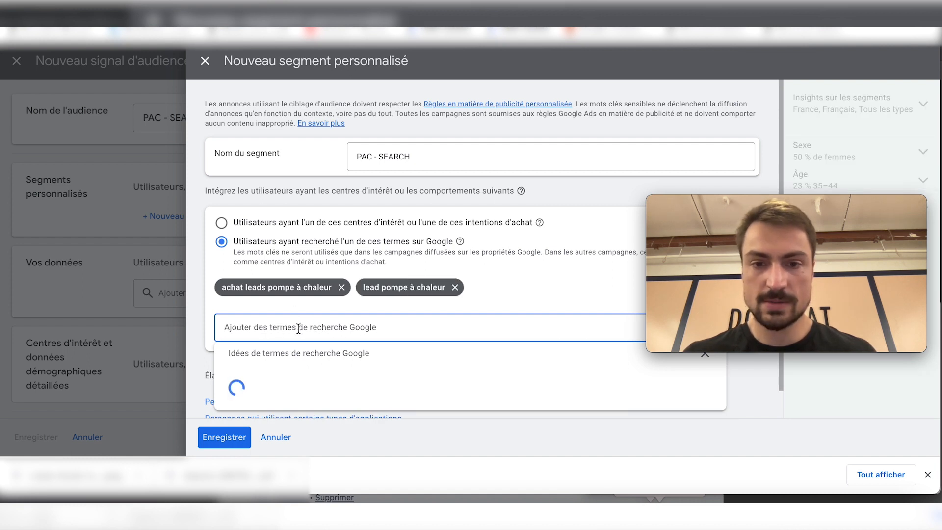
pyautogui.write('prospect pompe à chaleur')
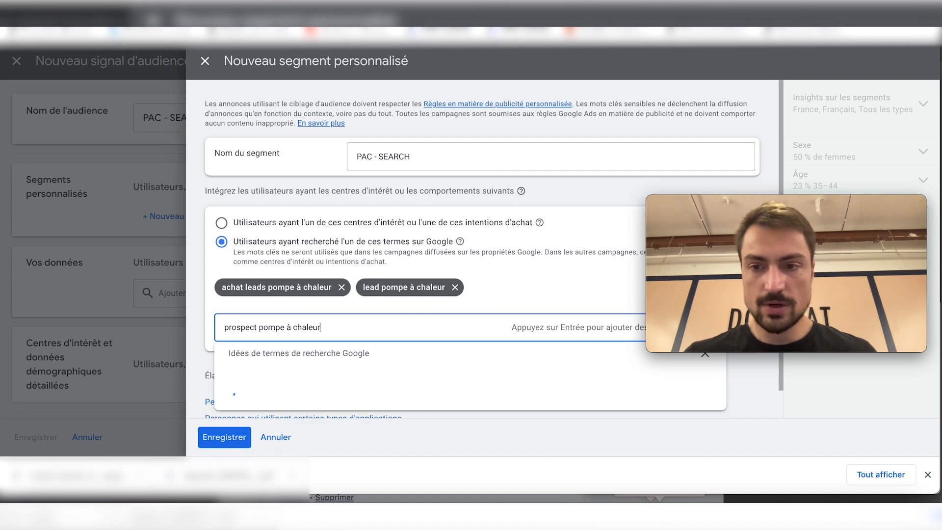
pyautogui.press('Return')
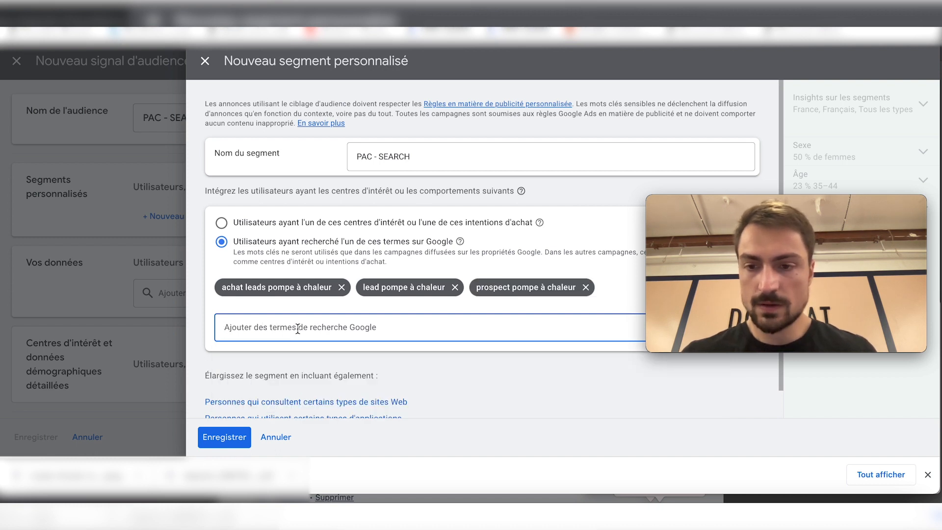
pyautogui.scroll(-1, 280, 314)
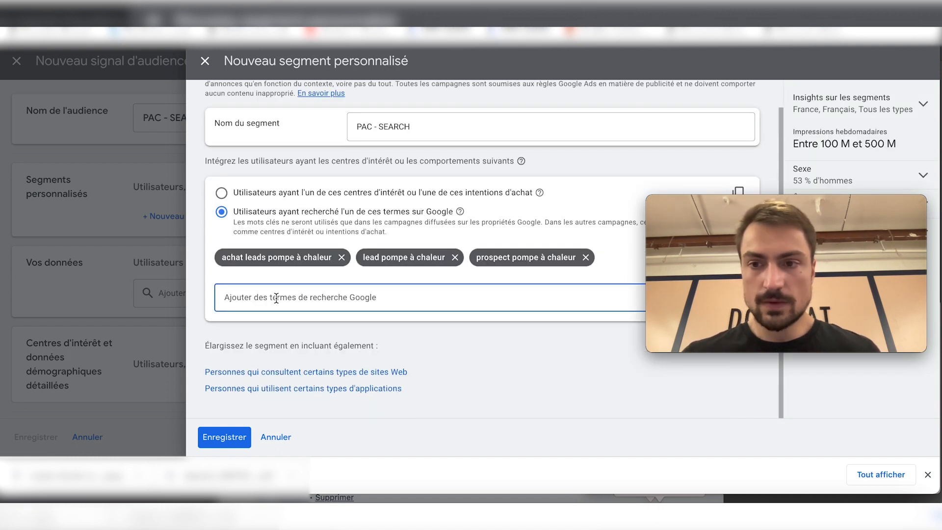
pyautogui.click(210, 441)
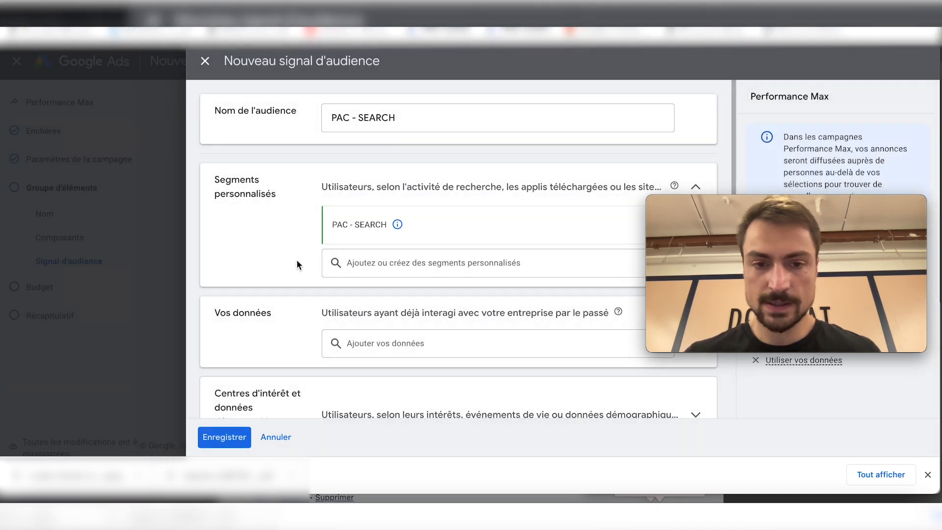
# Examine the audience signal's custom segment and first-party data options, and browse its interest and detailed demographic categories
pyautogui.scroll(-2, 296, 259)
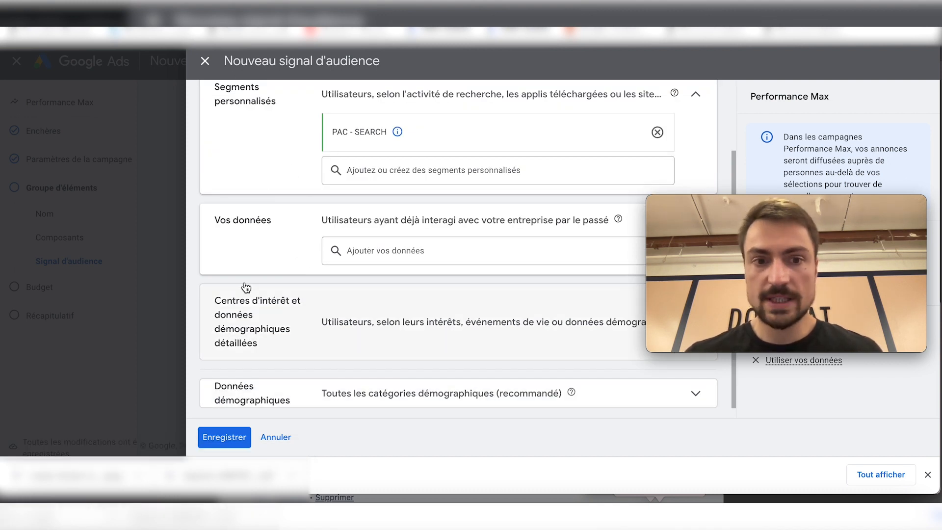
pyautogui.scroll(1, 340, 278)
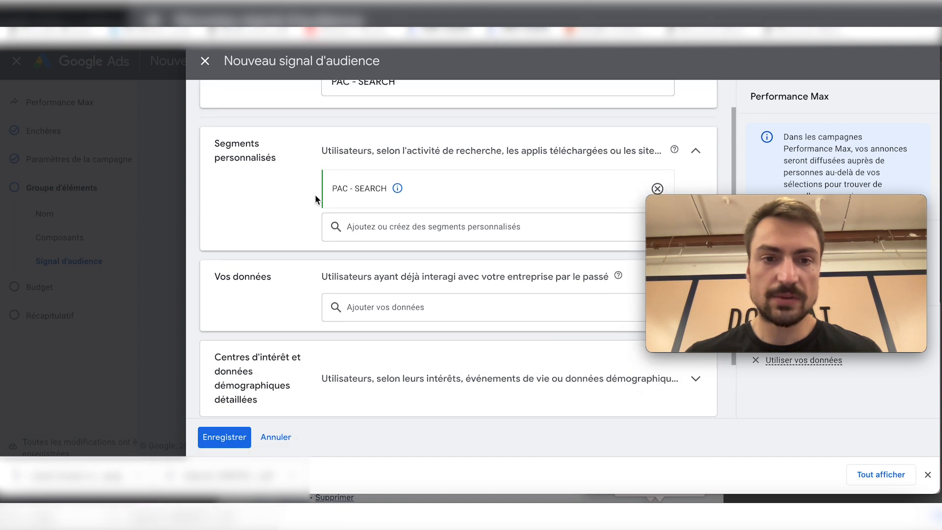
pyautogui.moveTo(376, 184)
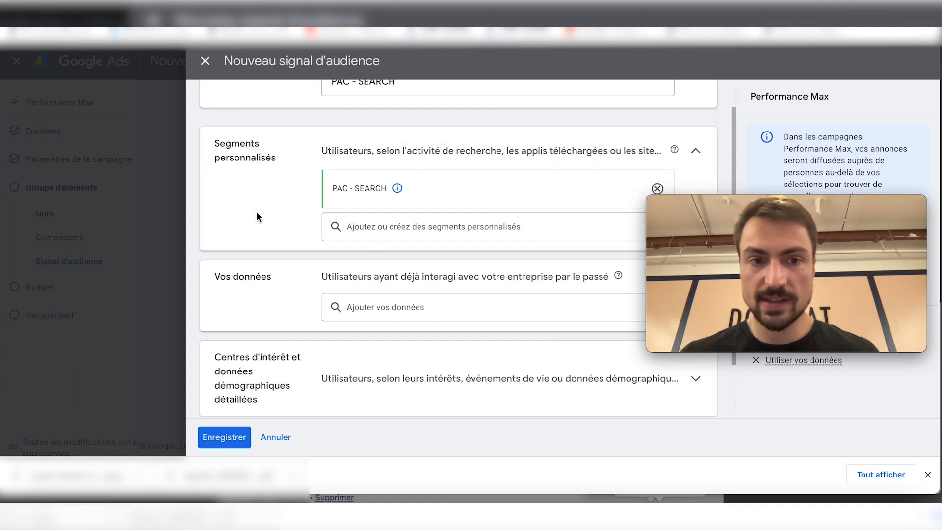
pyautogui.scroll(-1, 256, 216)
pyautogui.scroll(-2, 252, 193)
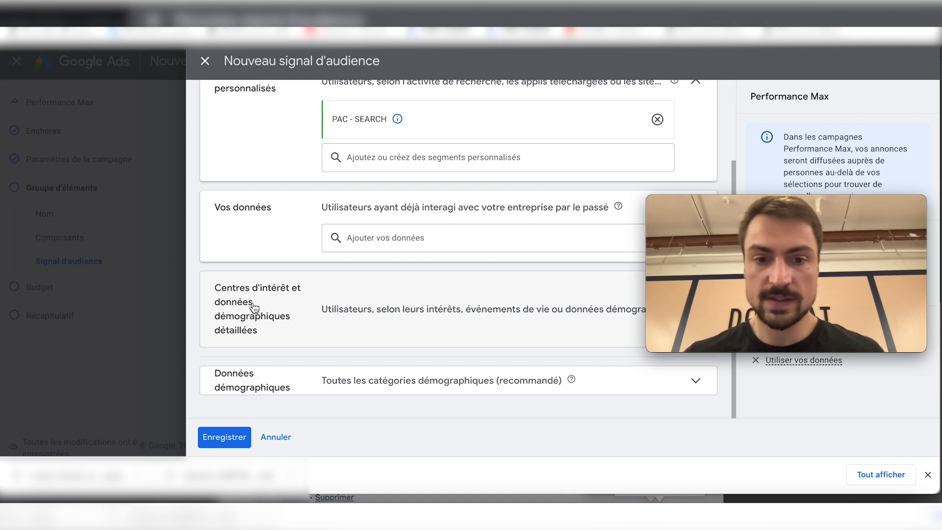
pyautogui.scroll(4, 248, 186)
pyautogui.scroll(-4, 261, 233)
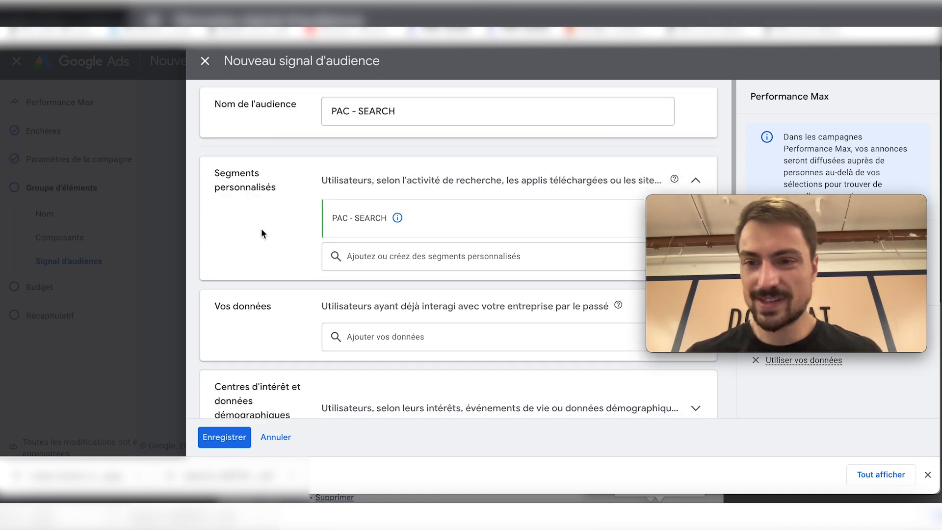
pyautogui.click(273, 301)
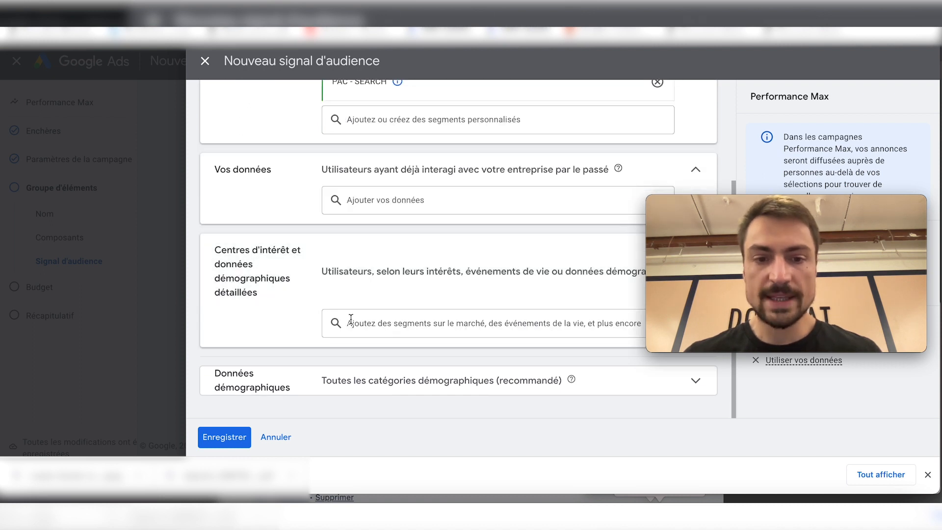
pyautogui.click(363, 323)
pyautogui.click(427, 306)
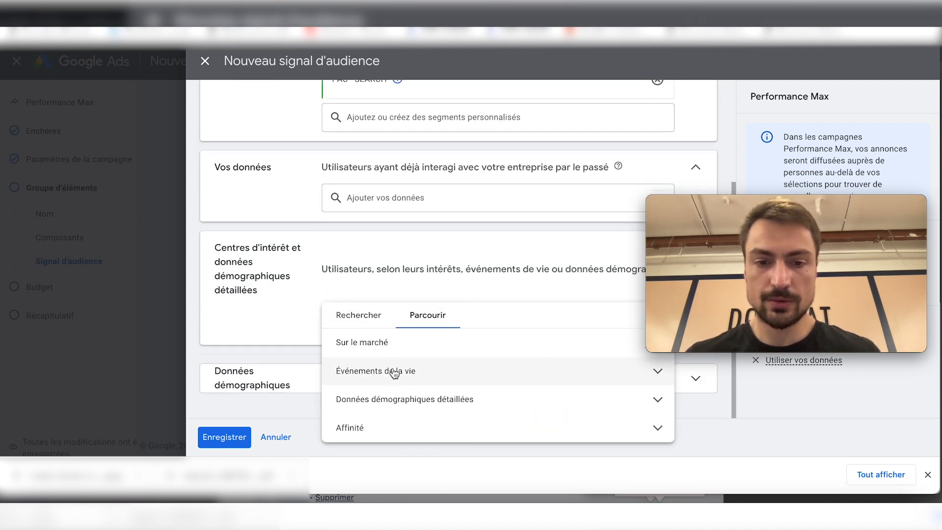
pyautogui.click(366, 339)
pyautogui.click(303, 298)
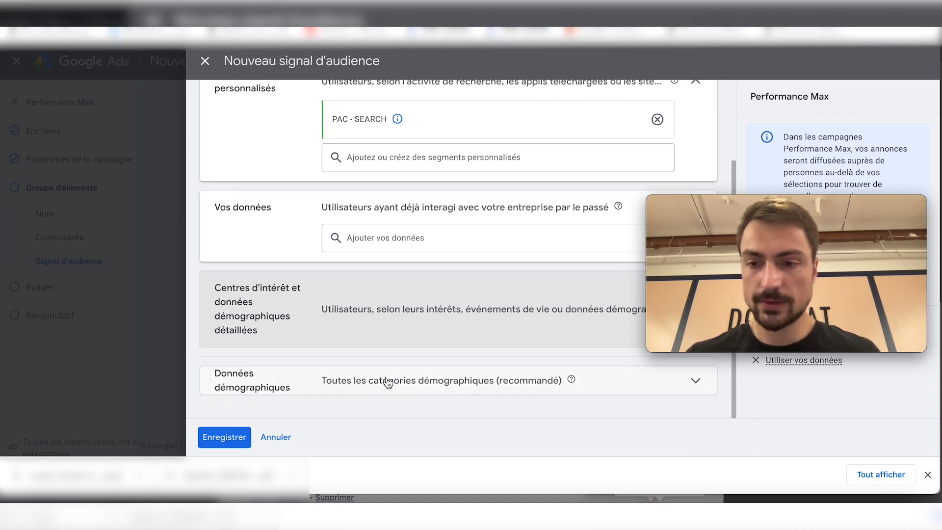
# Limit the audience's age range to 25–54 and save the "PAC - SEARCH" audience signal
pyautogui.scroll(2, 337, 286)
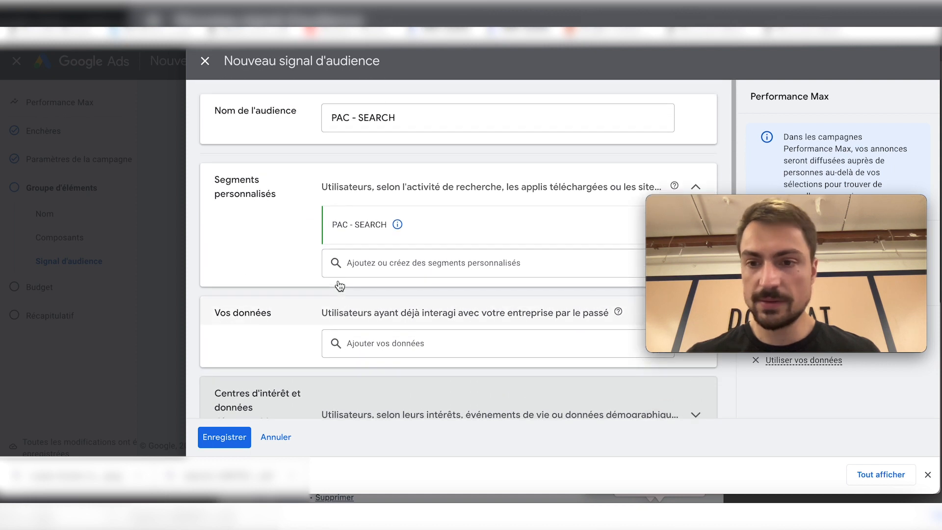
pyautogui.scroll(-3, 321, 274)
pyautogui.scroll(3, 322, 172)
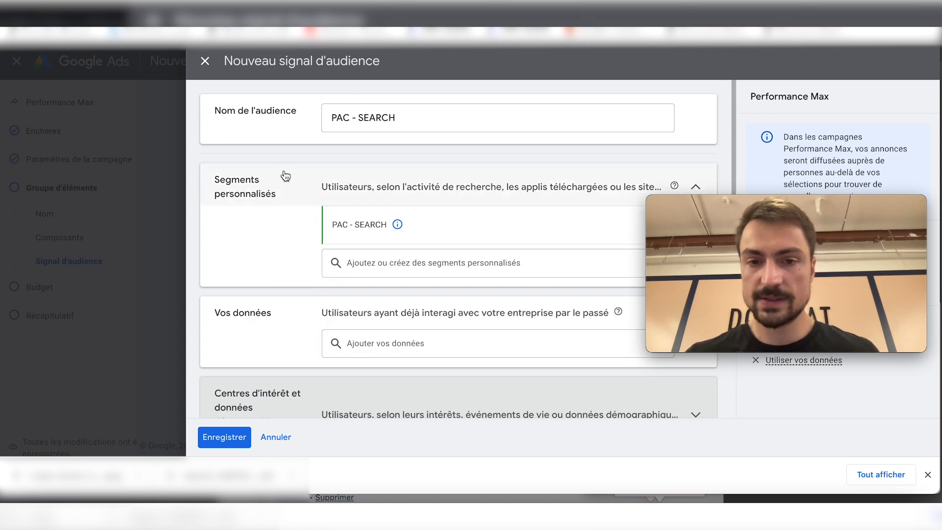
pyautogui.scroll(-2, 292, 208)
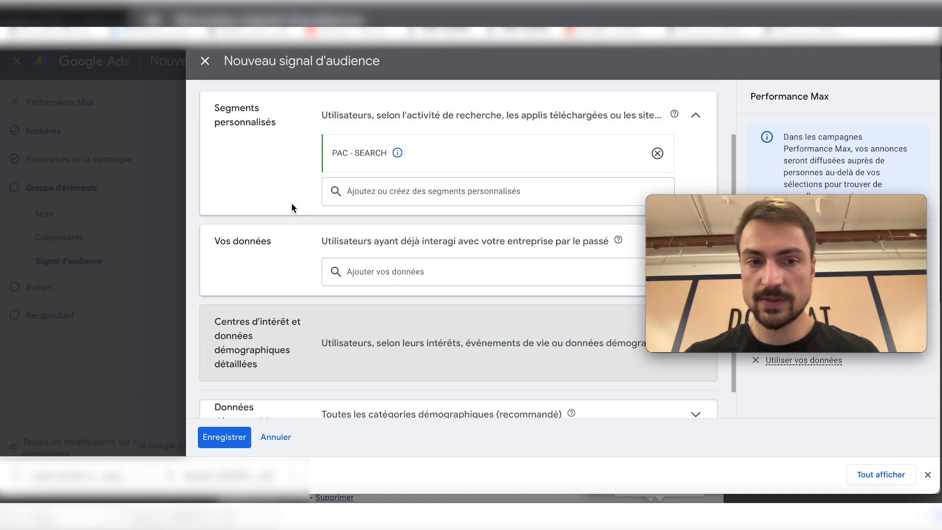
pyautogui.scroll(-1, 284, 255)
pyautogui.click(295, 380)
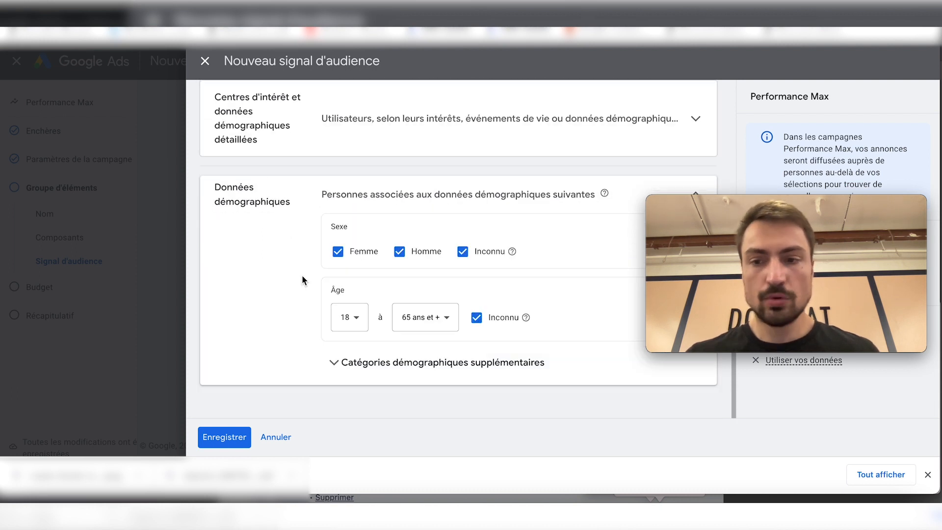
pyautogui.click(345, 322)
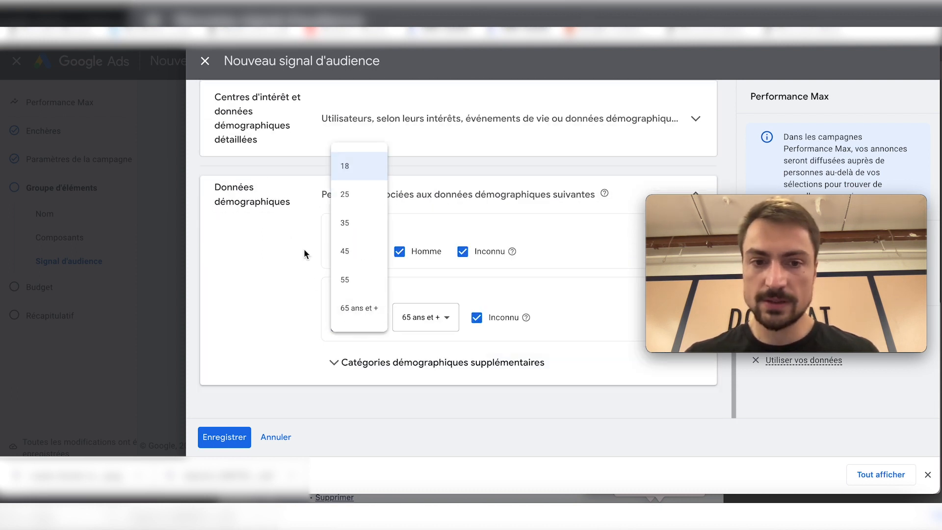
pyautogui.click(349, 195)
pyautogui.click(406, 318)
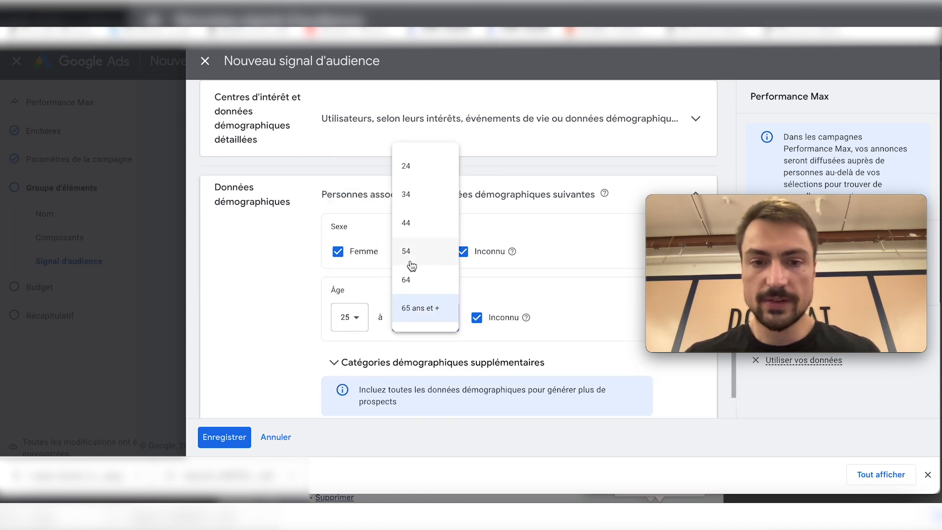
pyautogui.click(408, 282)
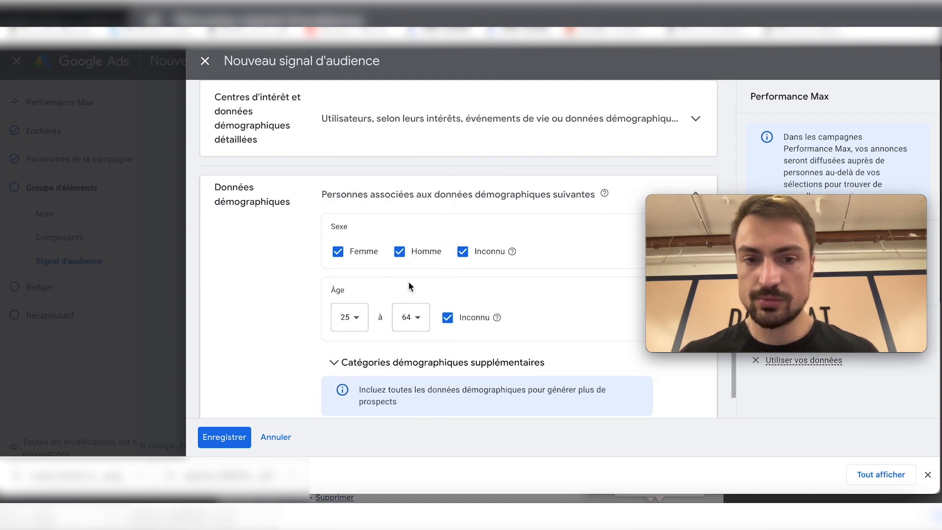
pyautogui.click(407, 317)
pyautogui.click(407, 252)
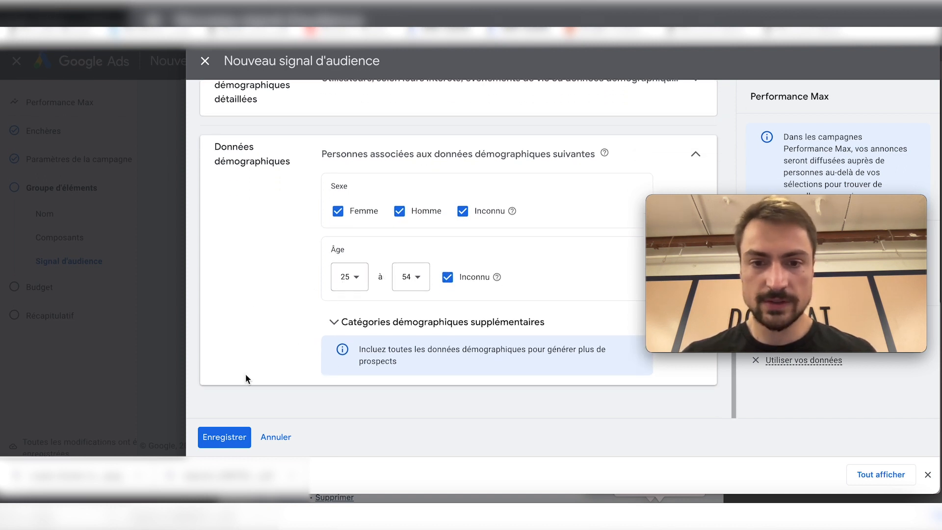
pyautogui.click(224, 437)
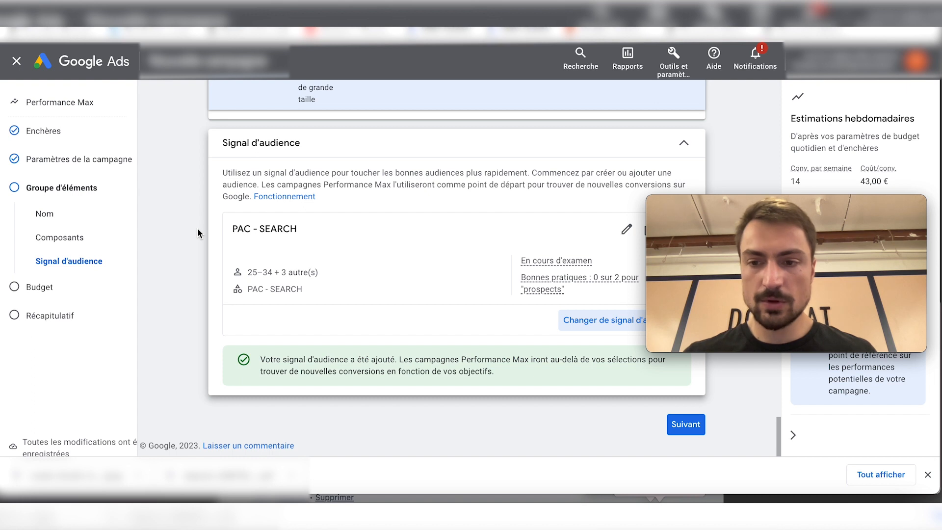
# Recheck the asset group's components and audience signal, and continue to the campaign budget
pyautogui.scroll(15, 197, 227)
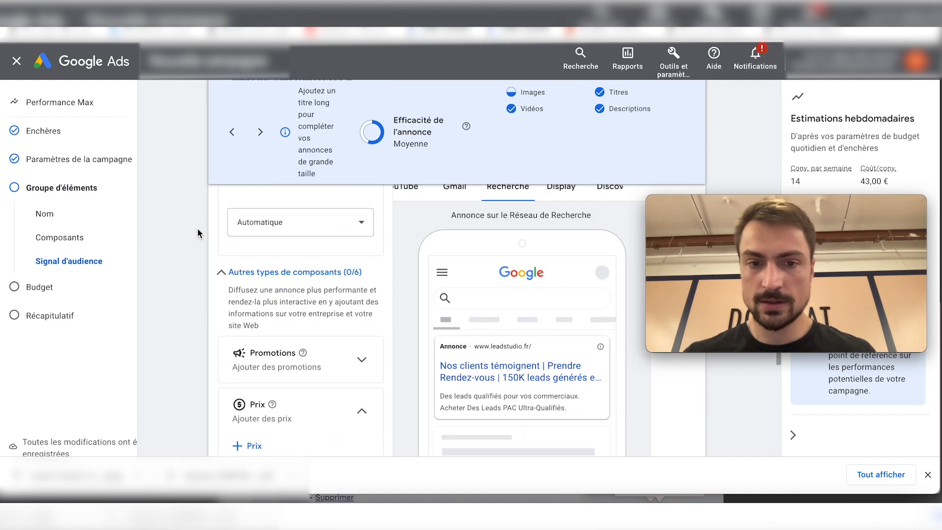
pyautogui.scroll(-15, 197, 228)
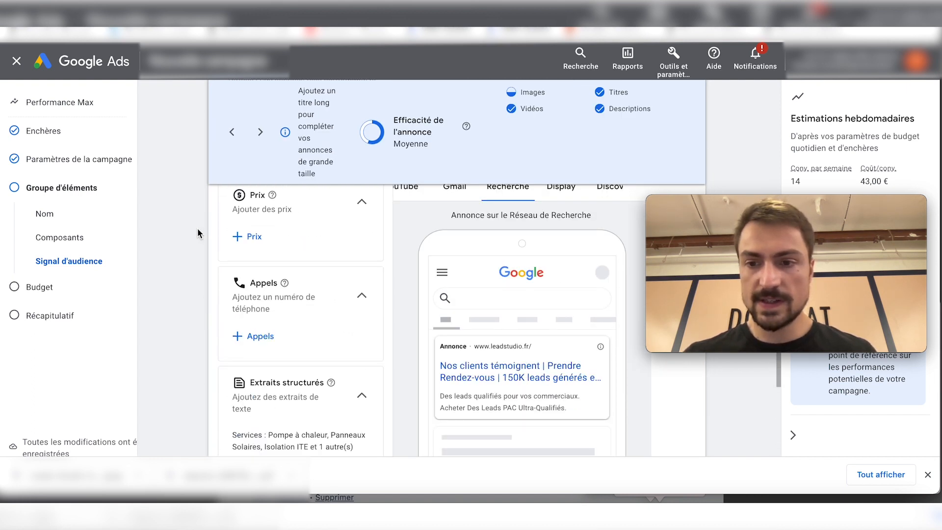
pyautogui.scroll(10, 197, 228)
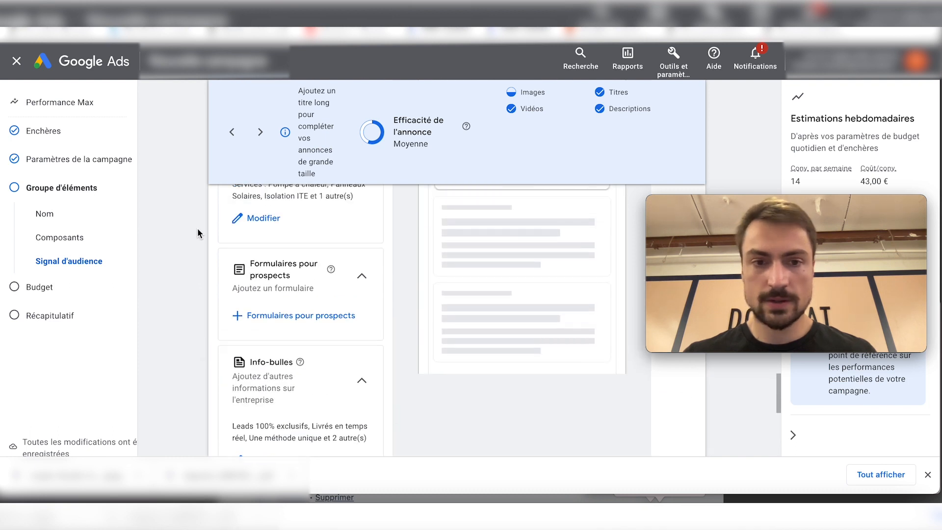
pyautogui.scroll(-10, 197, 228)
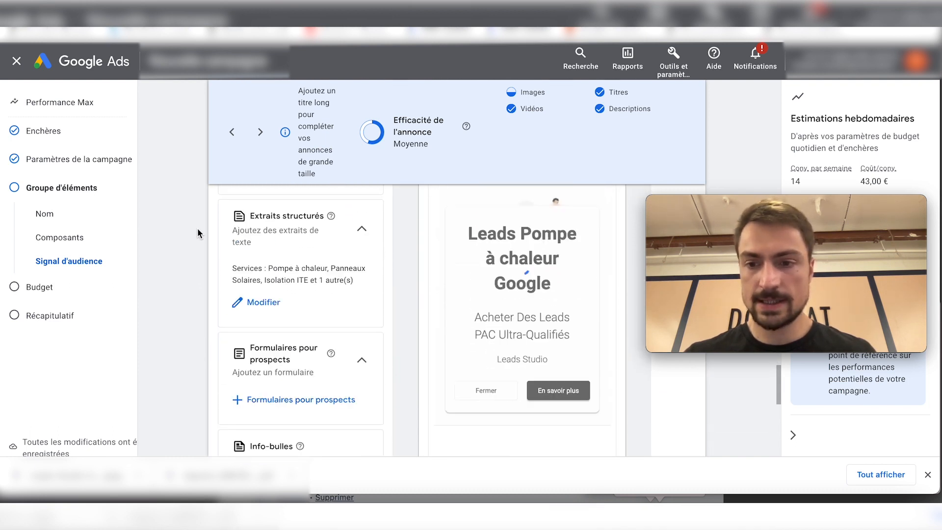
pyautogui.scroll(-2, 197, 228)
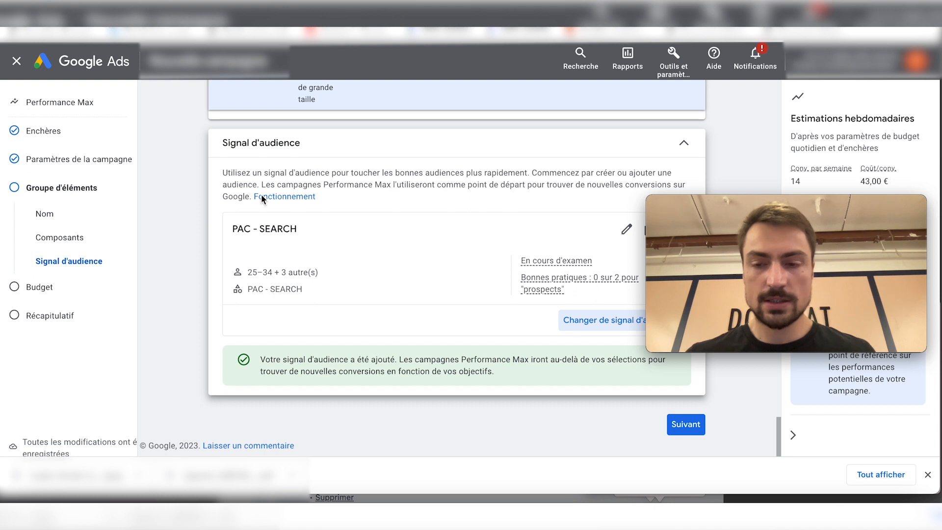
pyautogui.click(670, 424)
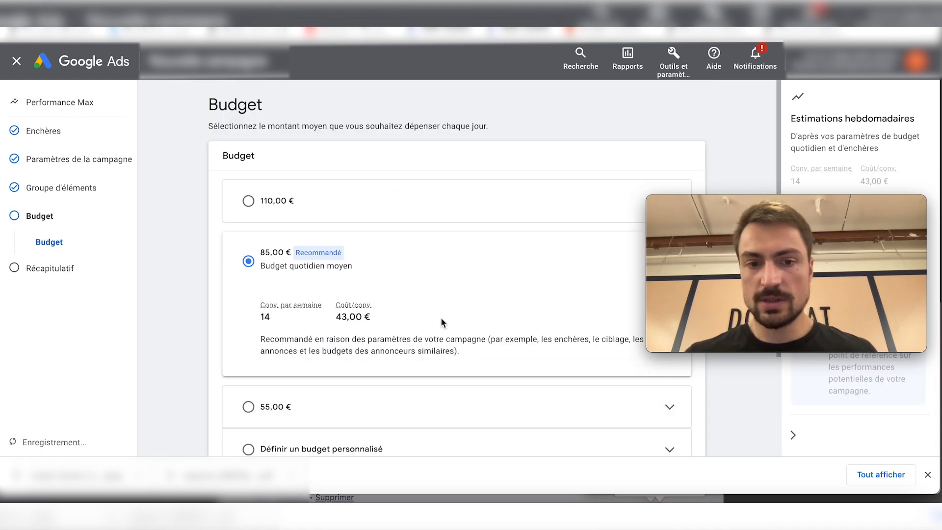
# Set a custom average daily budget of 30 € and continue to the campaign summary
pyautogui.scroll(-3, 210, 243)
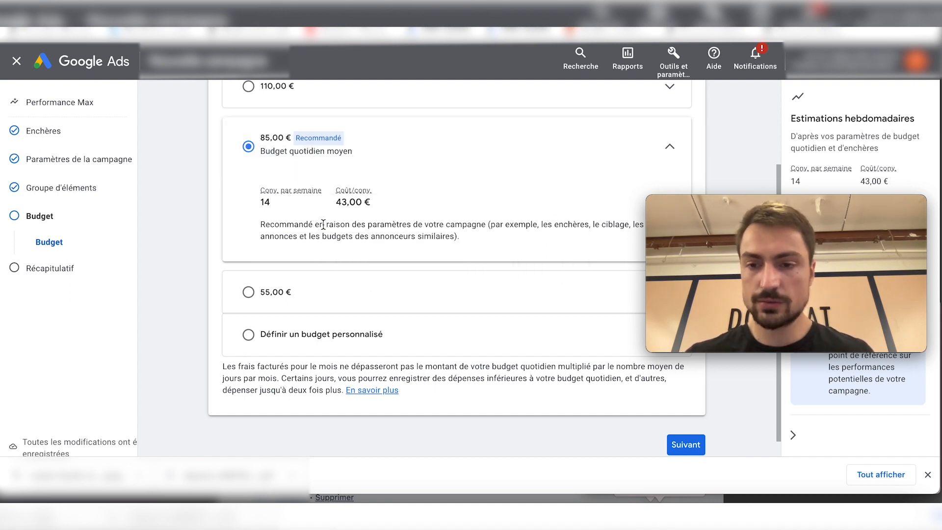
pyautogui.moveTo(341, 195)
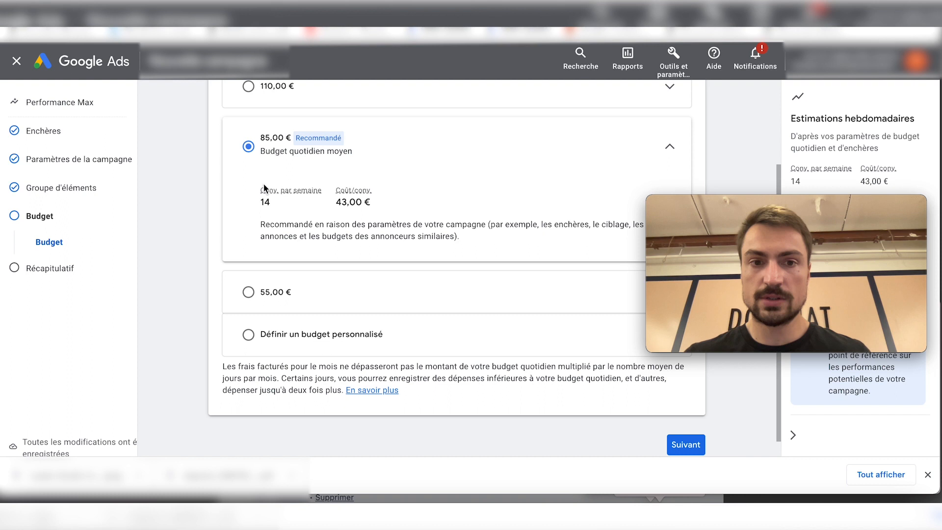
pyautogui.scroll(3, 265, 189)
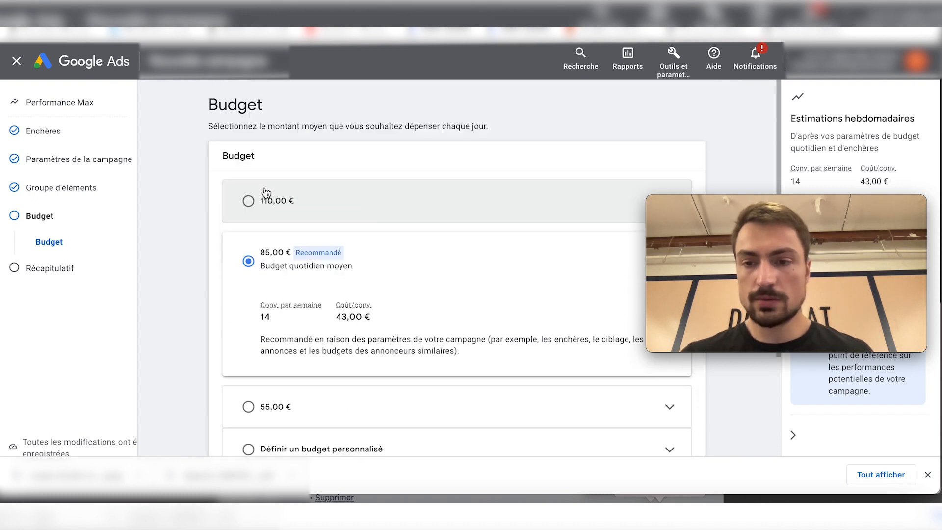
pyautogui.scroll(-3, 236, 235)
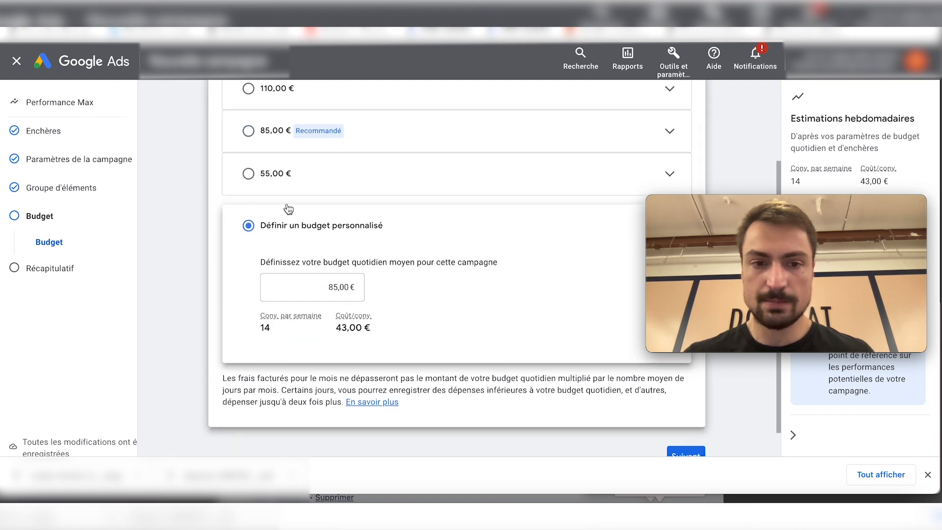
pyautogui.doubleClick(336, 288)
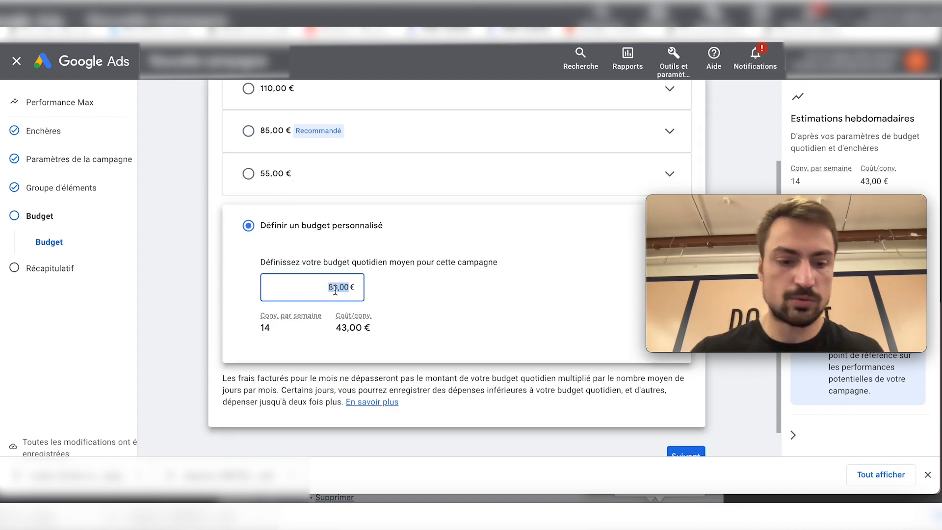
pyautogui.write('30')
pyautogui.scroll(-2, 444, 309)
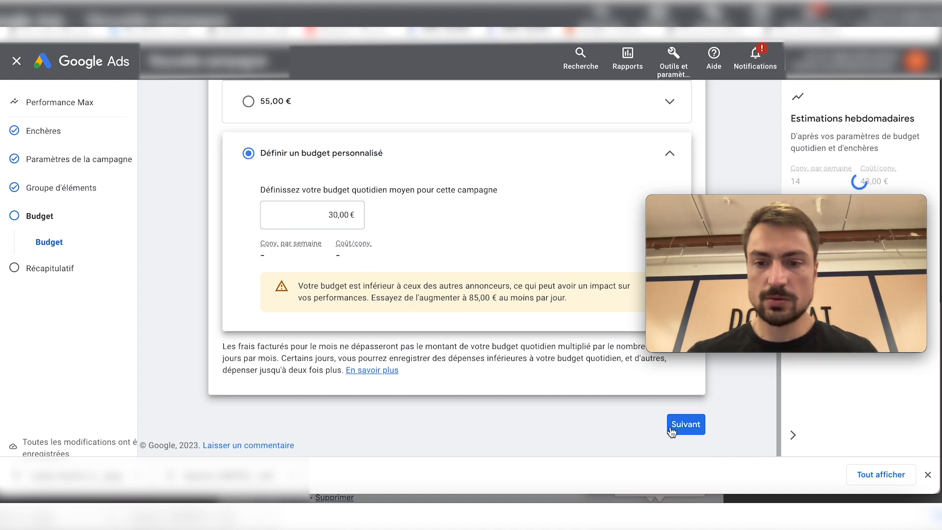
pyautogui.click(687, 425)
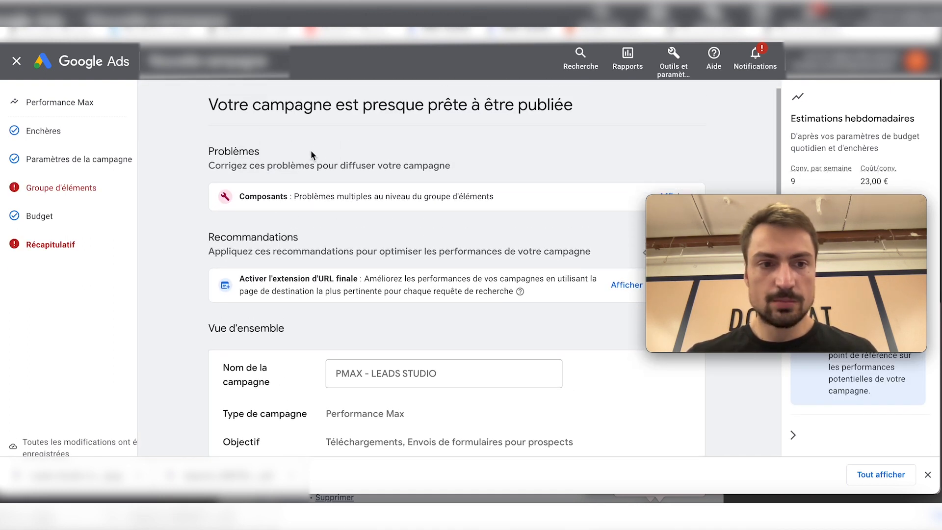
# Review the campaign summary's recommendations, overview, bidding, campaign settings and asset group sections
pyautogui.scroll(-2, 250, 221)
pyautogui.scroll(-1, 254, 228)
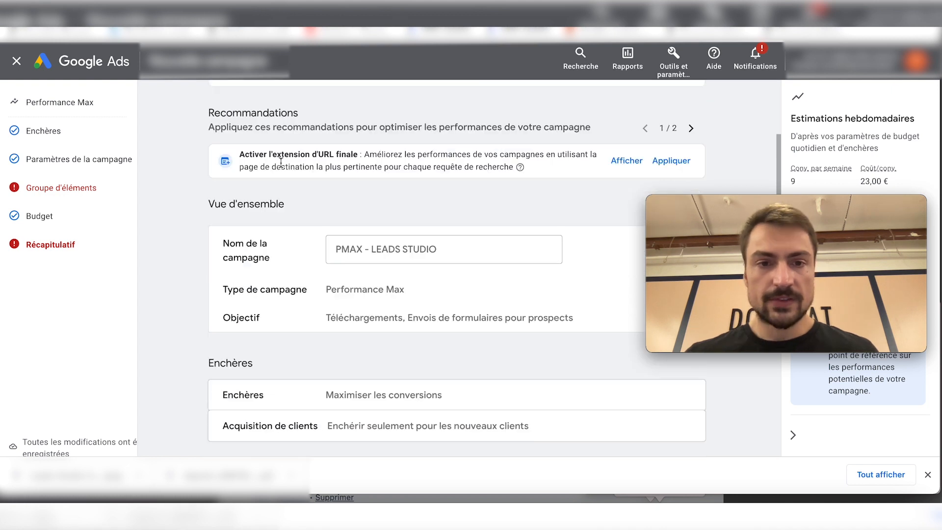
pyautogui.tripleClick(280, 157)
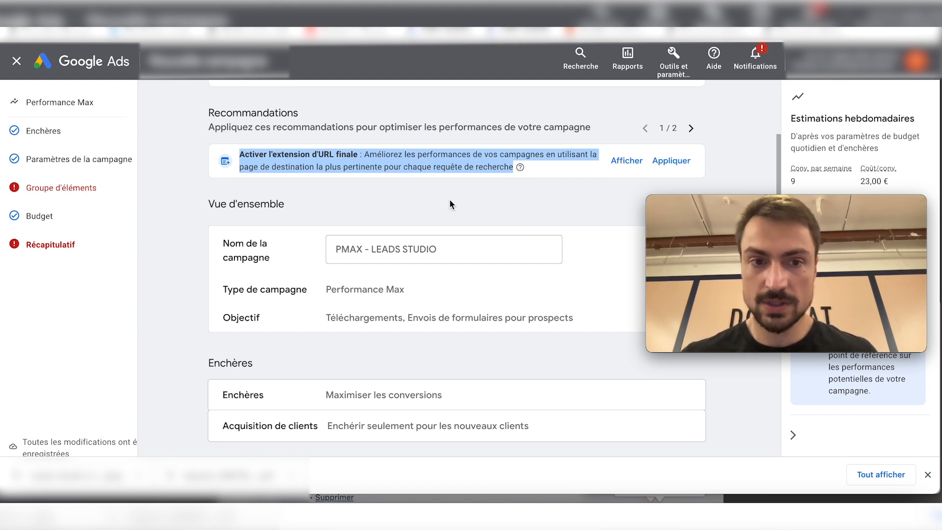
pyautogui.scroll(-1, 427, 160)
pyautogui.scroll(-4, 339, 202)
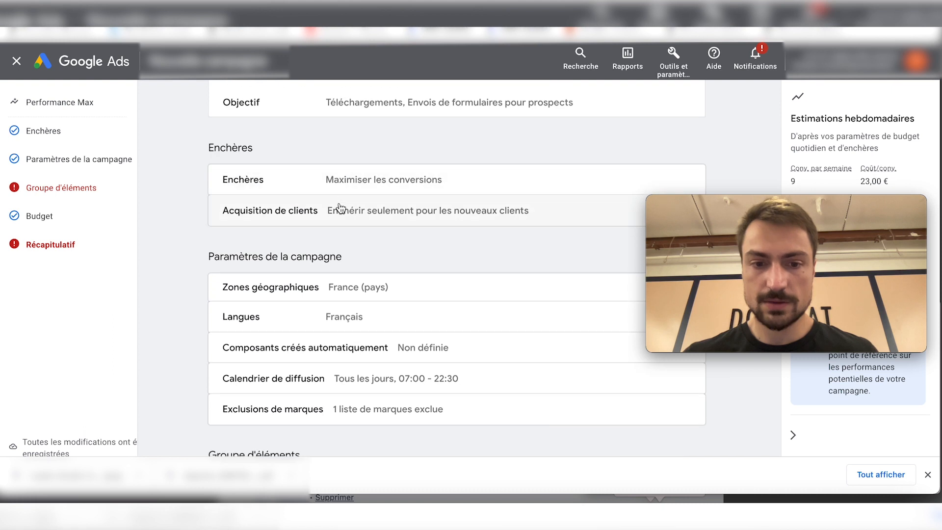
pyautogui.scroll(-5, 339, 207)
# Add the red square leadstudio.fr phone image from the asset library as a second logo and save the logo selection
pyautogui.click(346, 245)
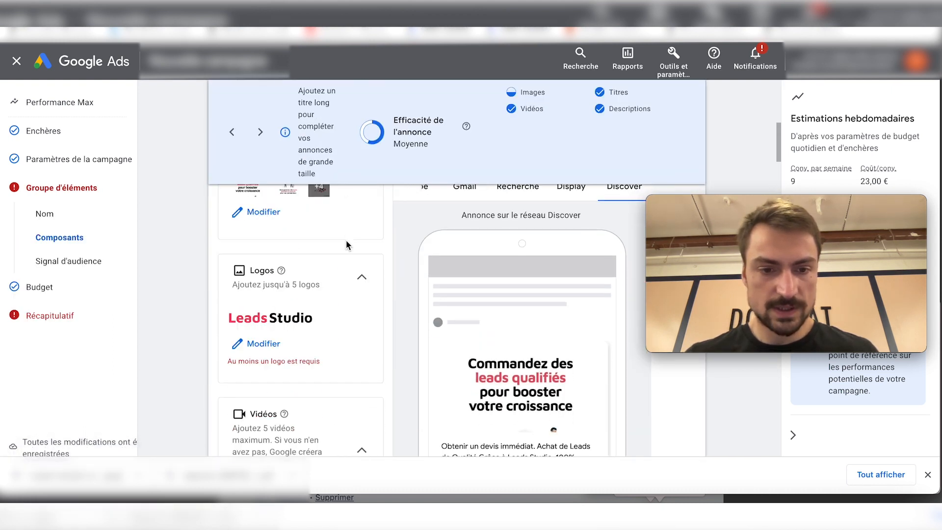
pyautogui.click(278, 346)
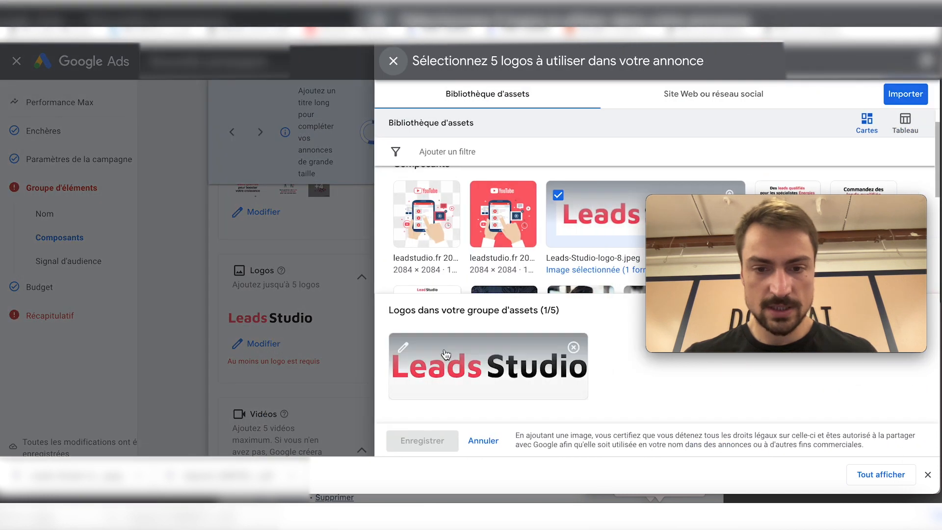
pyautogui.click(446, 354)
pyautogui.click(414, 443)
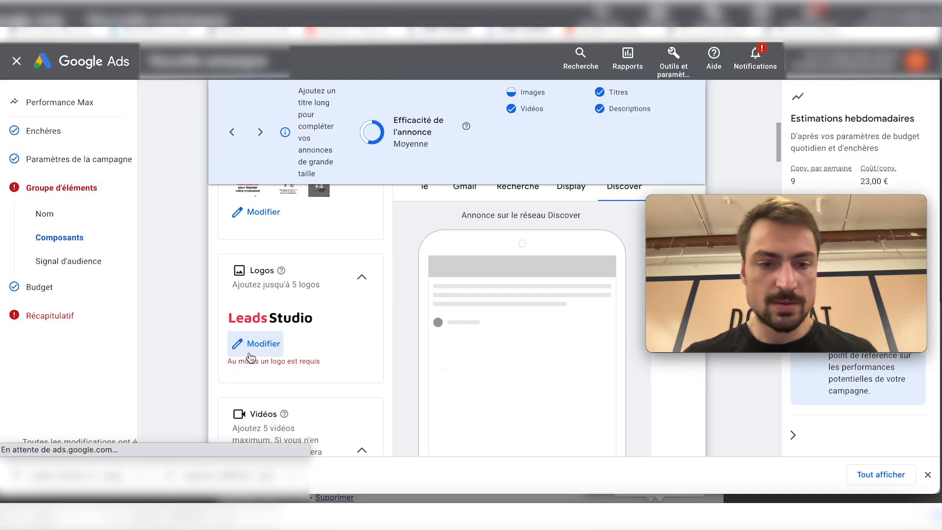
pyautogui.click(248, 350)
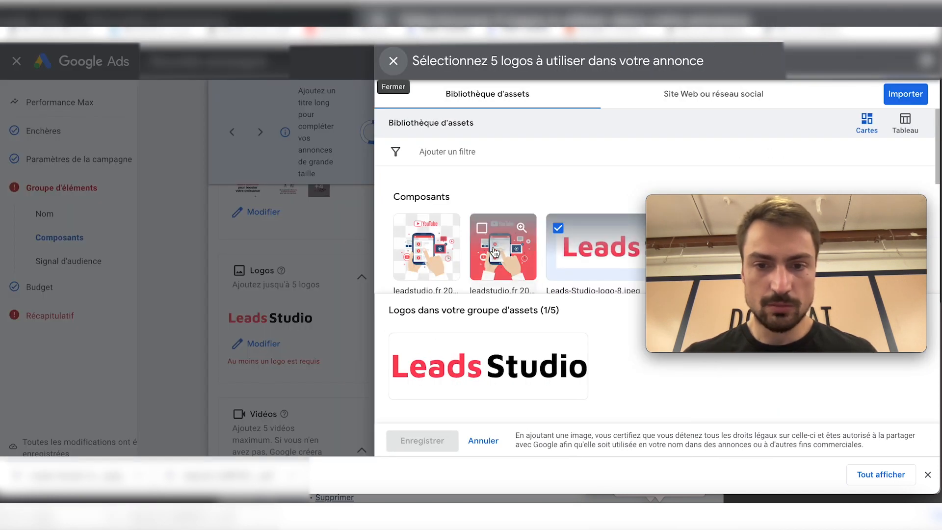
pyautogui.click(495, 252)
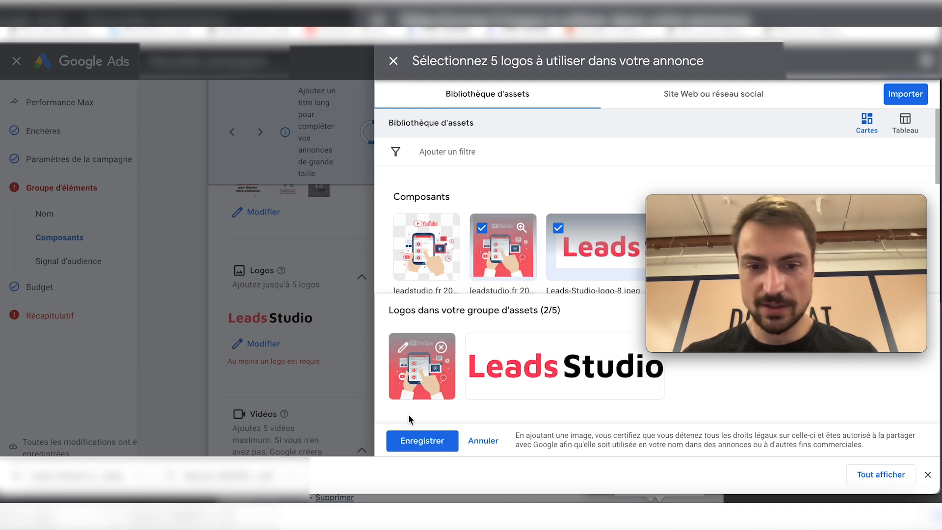
pyautogui.click(417, 439)
# Continue from the asset group through the budget section to the campaign summary
pyautogui.scroll(8, 238, 264)
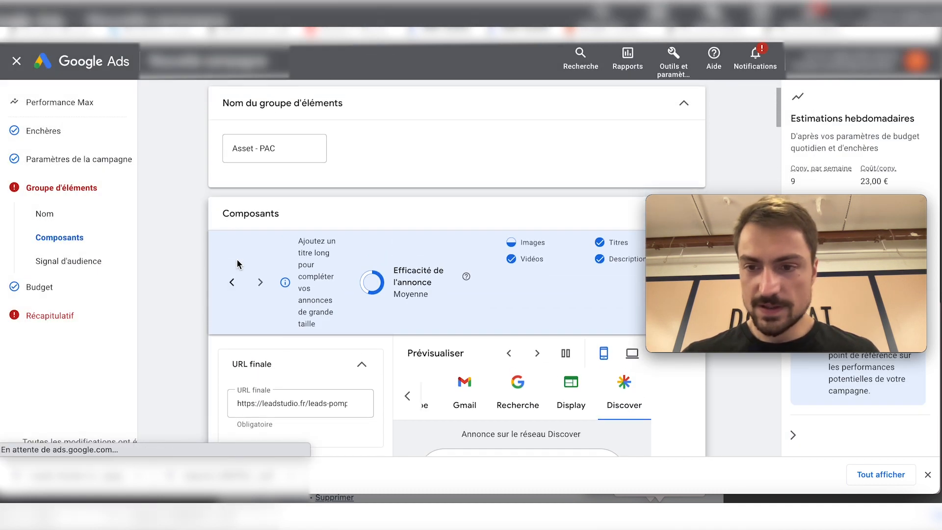
pyautogui.scroll(-6, 238, 264)
pyautogui.scroll(-15, 239, 265)
pyautogui.click(684, 424)
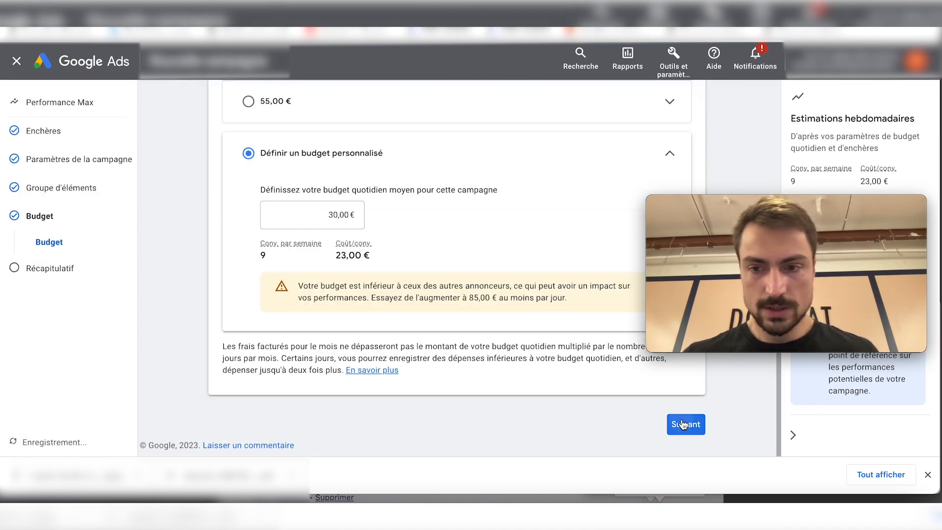
pyautogui.click(683, 424)
# Open the asset group's components from the summary and fill the first long title with the "Acheter Des Leads PAC Ultra-Qualifiés" description
pyautogui.scroll(-1, 496, 304)
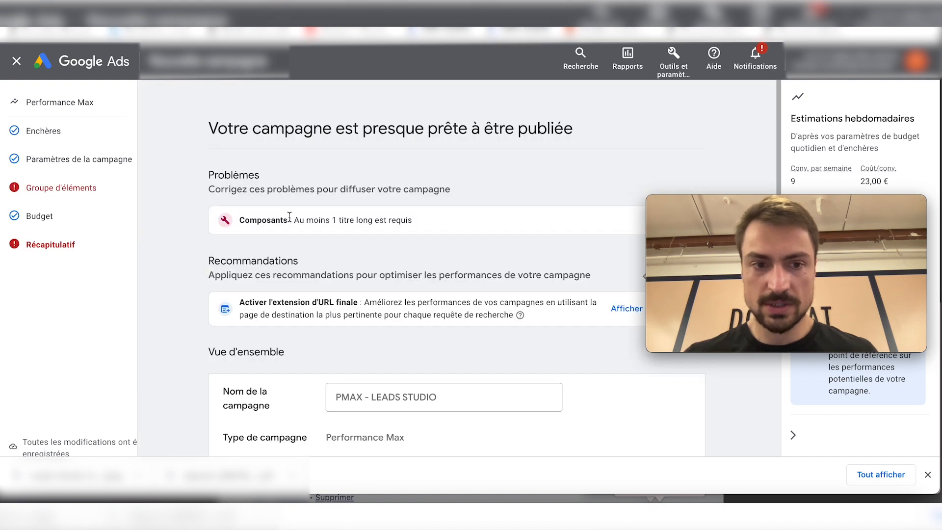
pyautogui.scroll(-10, 289, 216)
pyautogui.click(349, 257)
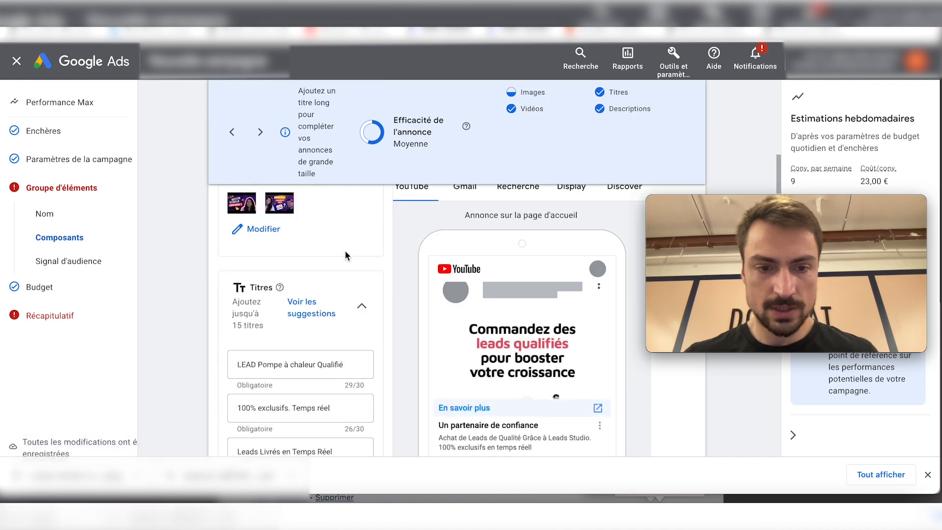
pyautogui.scroll(-10, 346, 255)
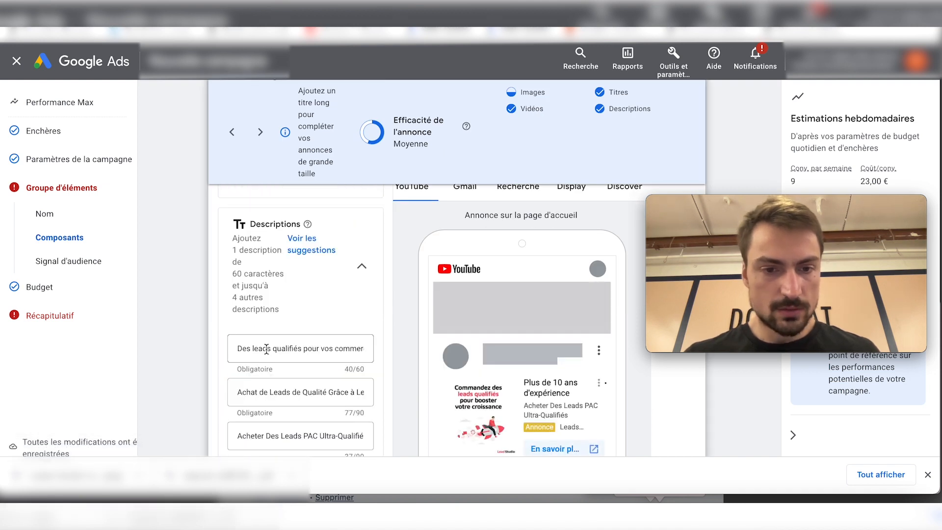
pyautogui.scroll(5, 270, 373)
pyautogui.click(260, 367)
pyautogui.click(261, 393)
pyautogui.scroll(-1, 261, 394)
pyautogui.click(255, 395)
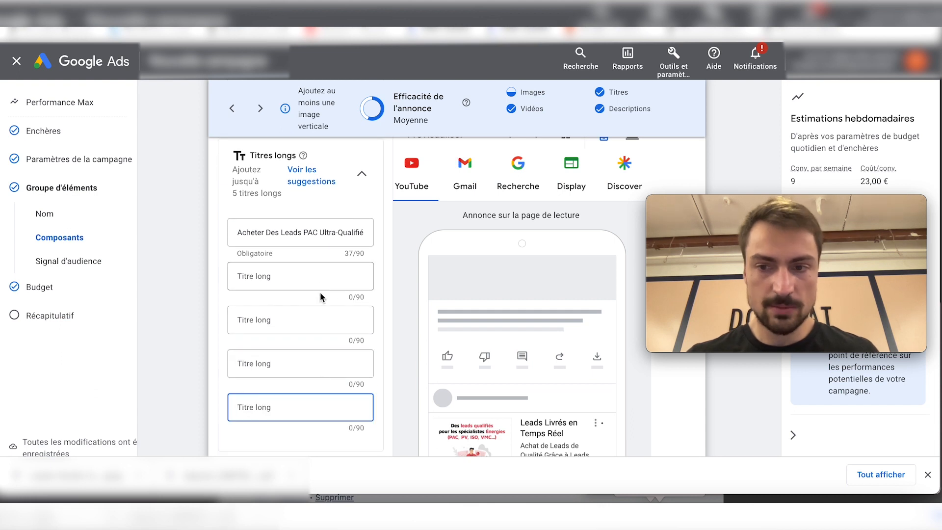
# Copy the fourth description, "Leads Pompe à chaleur ultra-qualifiés. 100% exclusifs en temps réel", into the second long title
pyautogui.scroll(-8, 274, 228)
pyautogui.click(289, 264)
pyautogui.hotkey('ctrl', 'a')
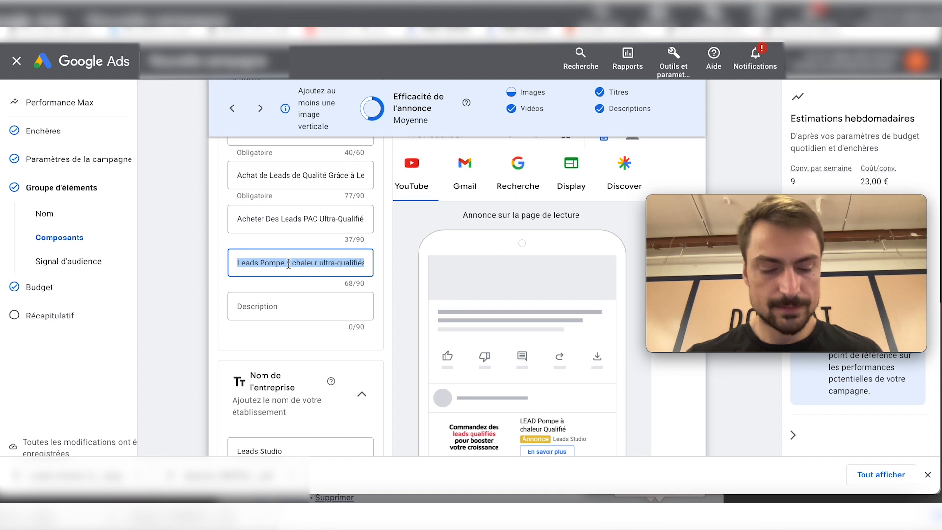
pyautogui.hotkey('ctrl', 'c')
pyautogui.scroll(9, 283, 228)
pyautogui.click(269, 235)
pyautogui.hotkey('ctrl', 'v')
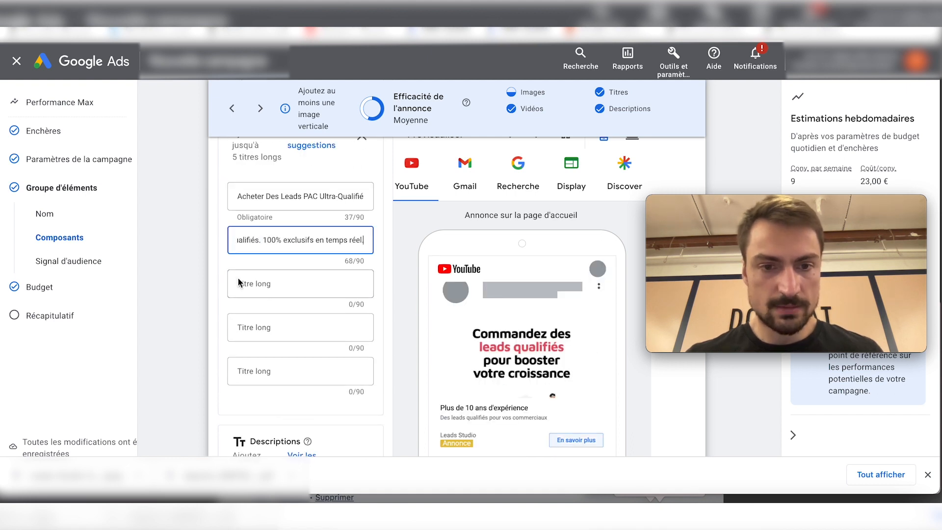
pyautogui.click(240, 283)
# Continue past the audience signal and the custom budget to the summary and publish the campaign
pyautogui.scroll(-2, 240, 283)
pyautogui.scroll(-20, 240, 283)
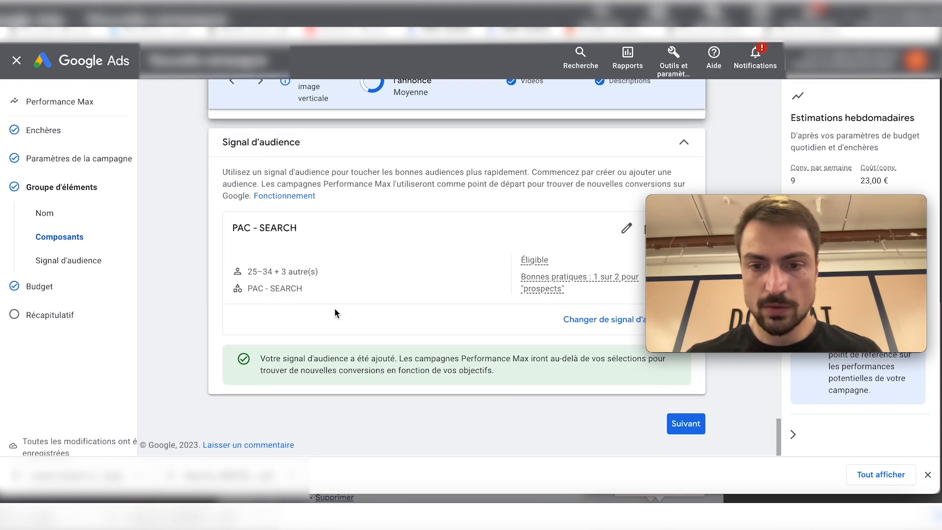
pyautogui.click(677, 416)
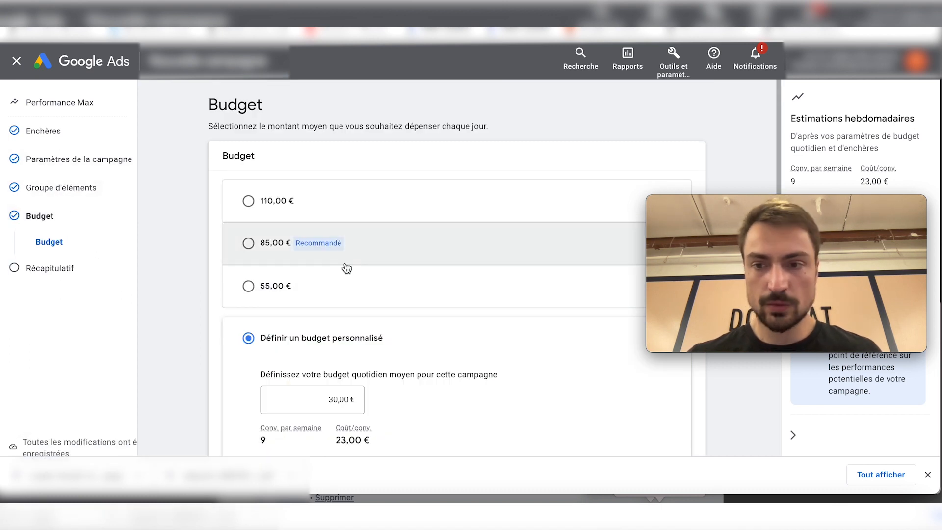
pyautogui.scroll(-2, 347, 295)
pyautogui.scroll(-3, 346, 301)
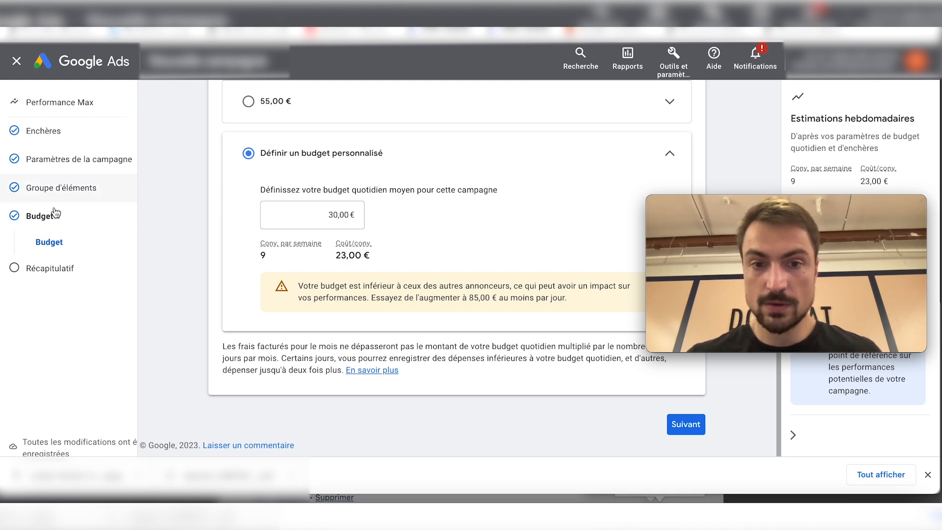
pyautogui.click(683, 423)
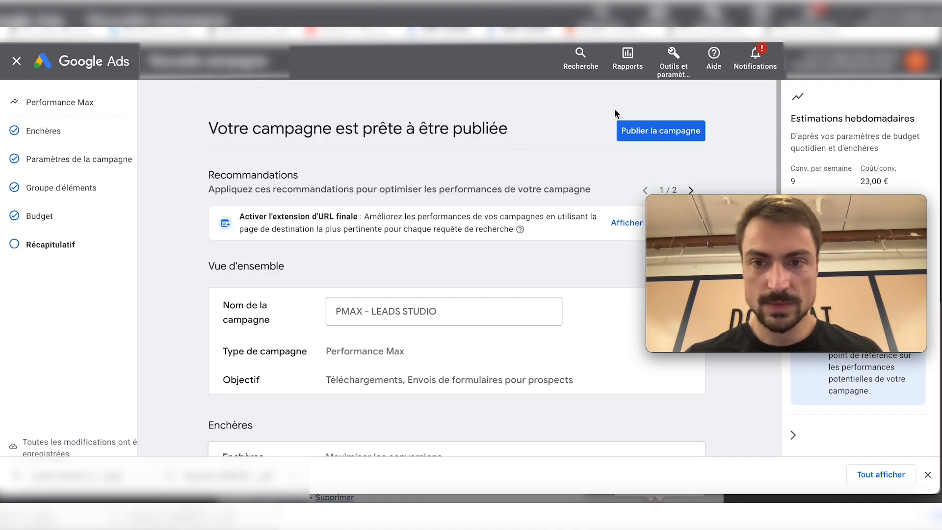
pyautogui.click(628, 129)
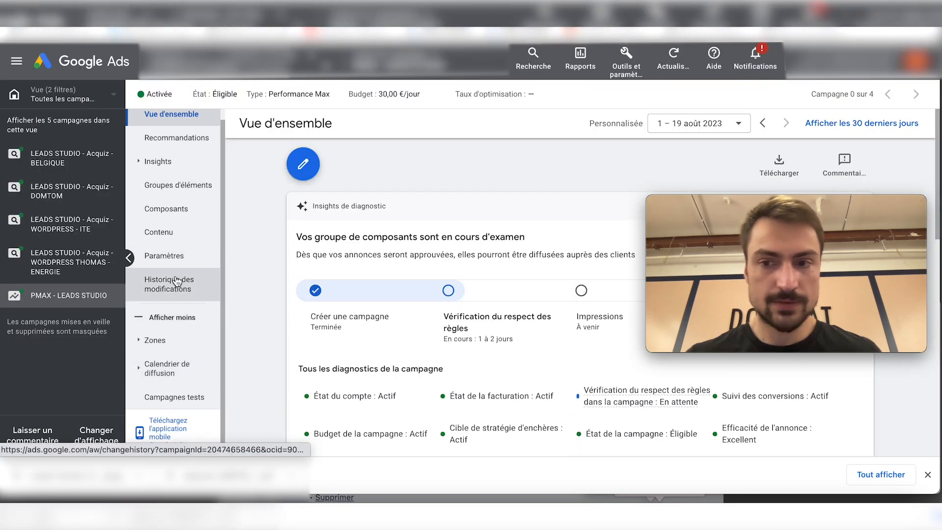
# Open the campaign's excluded locations for editing, enable bulk entry, and list belgique, suisse, luxembourg and canada on separate lines
pyautogui.click(155, 340)
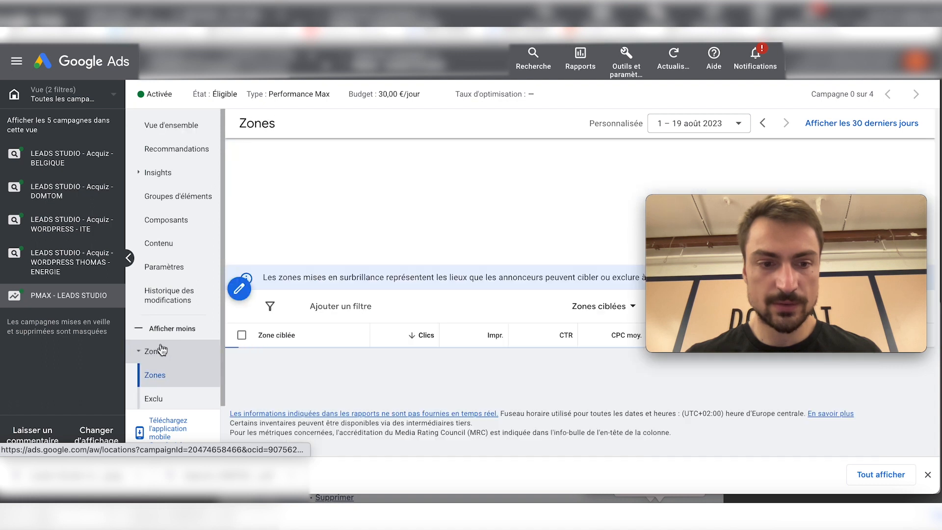
pyautogui.click(153, 398)
pyautogui.click(239, 289)
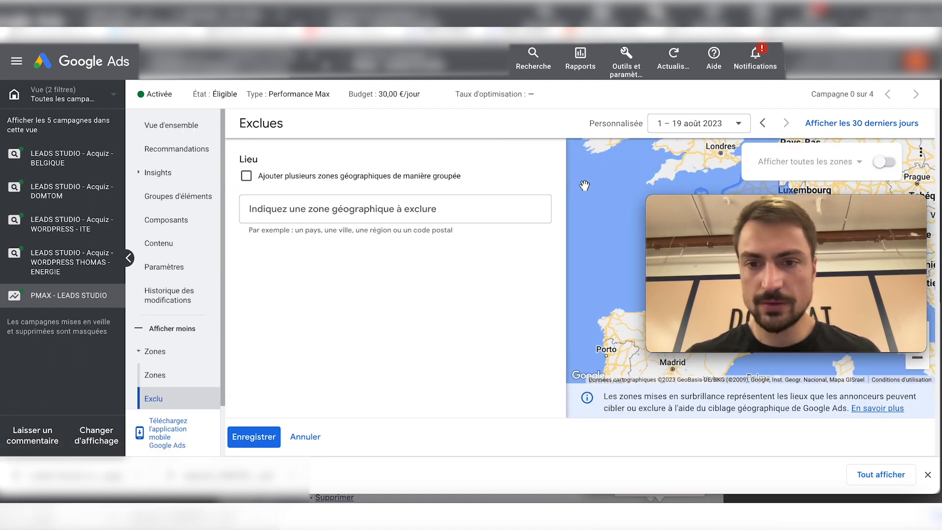
pyautogui.click(246, 176)
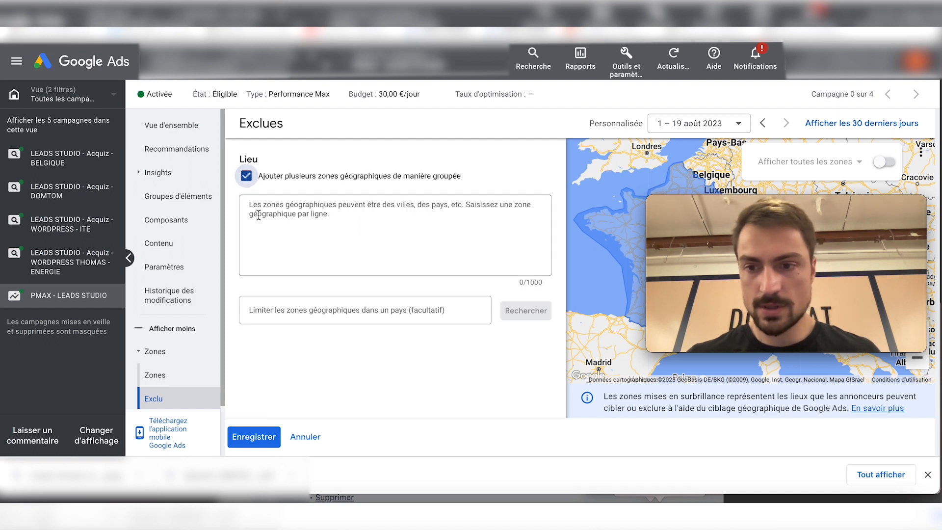
pyautogui.click(259, 210)
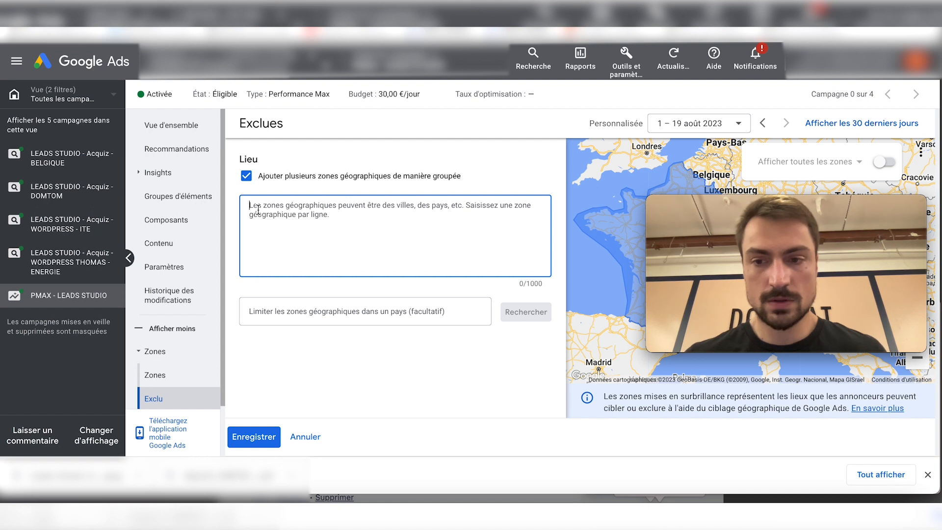
pyautogui.write('belgu')
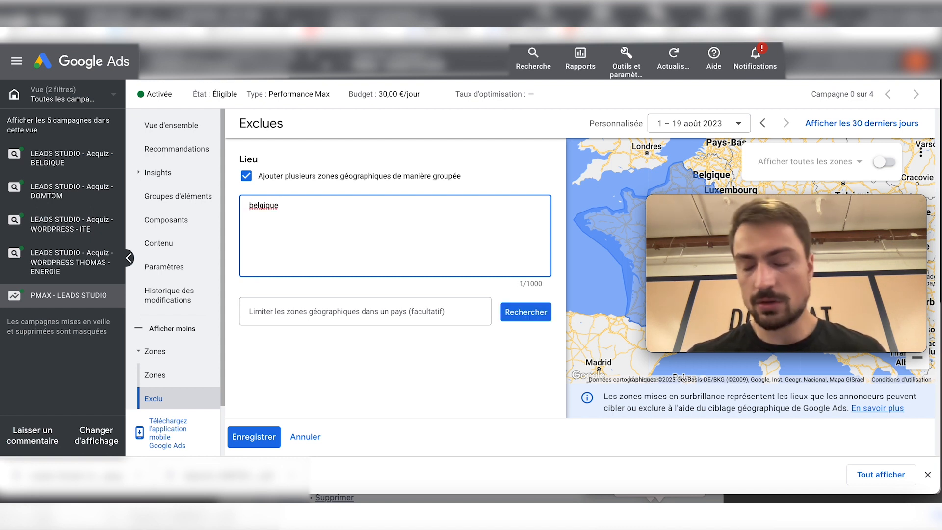
pyautogui.doubleClick(267, 205)
pyautogui.click(286, 209)
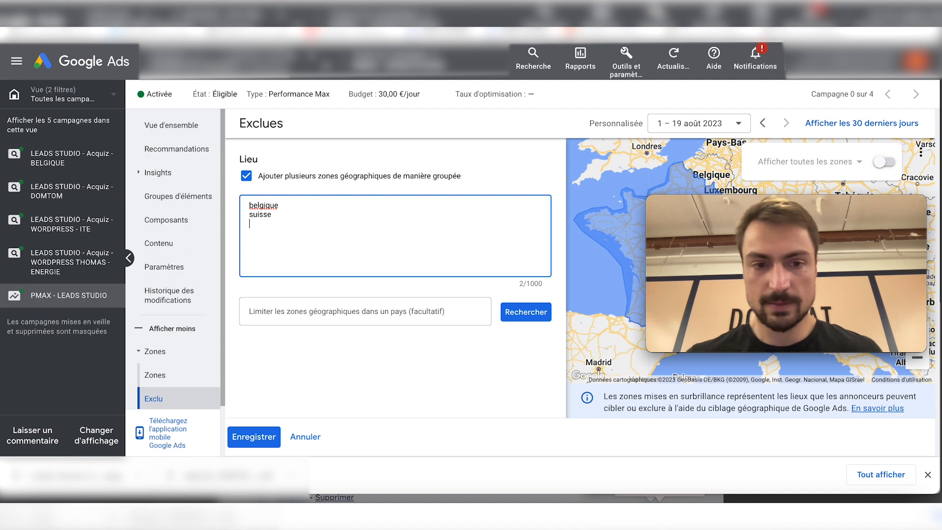
pyautogui.press('Return')
pyautogui.write('canada')
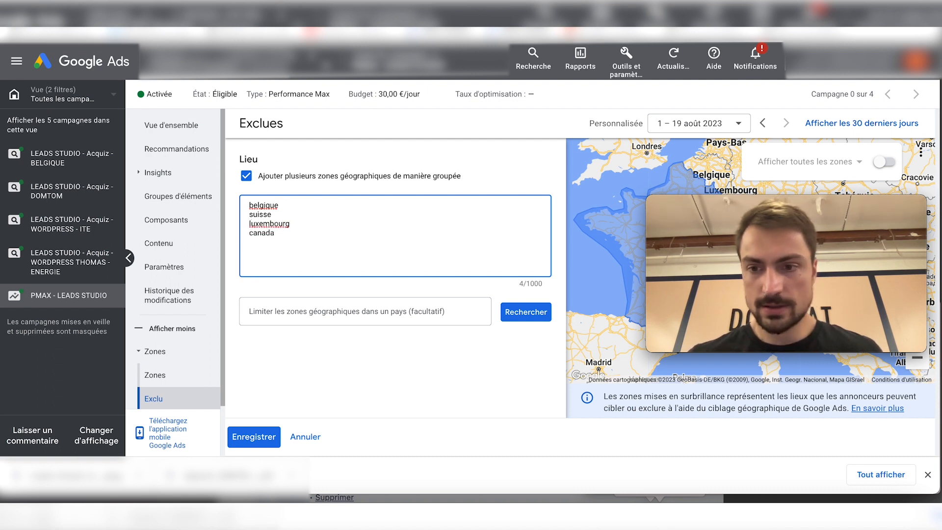
# Look up the listed countries, exclude all the matches and save the location exclusions
pyautogui.click(507, 312)
pyautogui.click(500, 352)
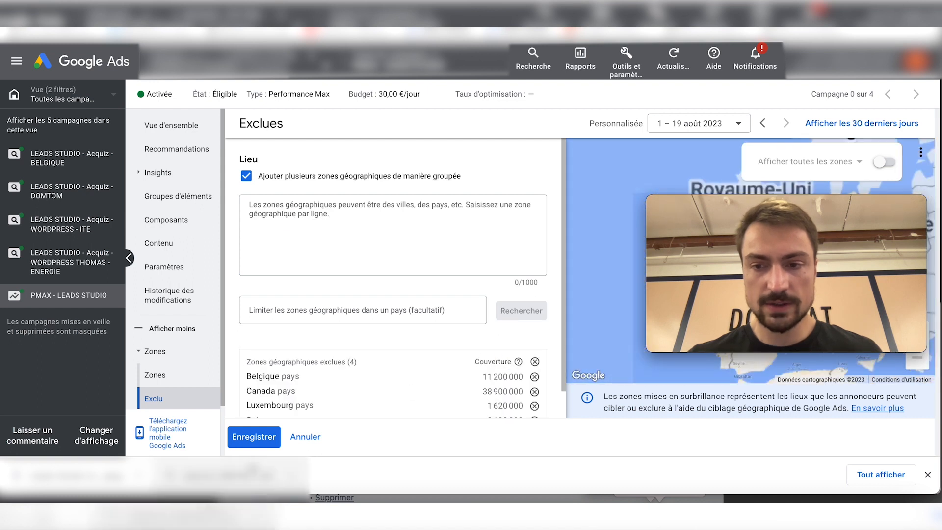
pyautogui.click(247, 440)
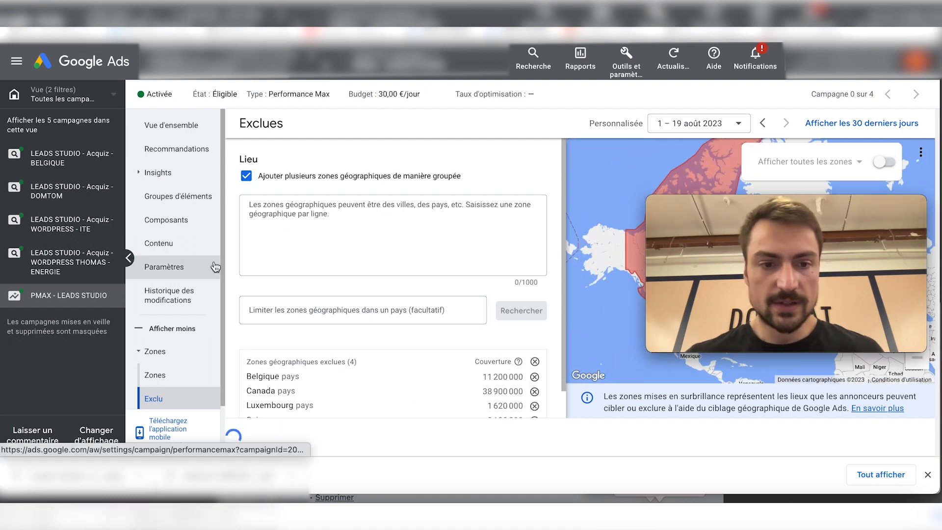
# Review the published campaign's settings, covering its objectives, budget and bidding, locations, languages and additional settings
pyautogui.scroll(-2, 163, 332)
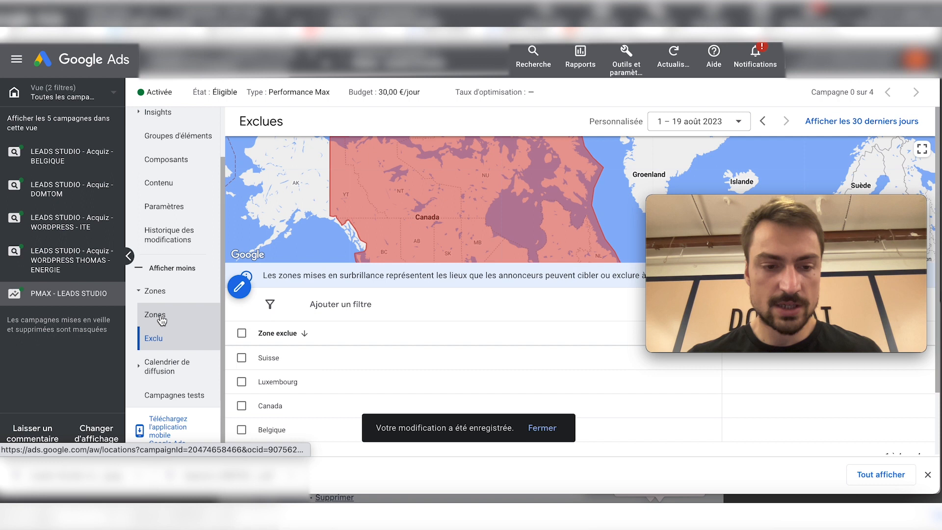
pyautogui.click(164, 208)
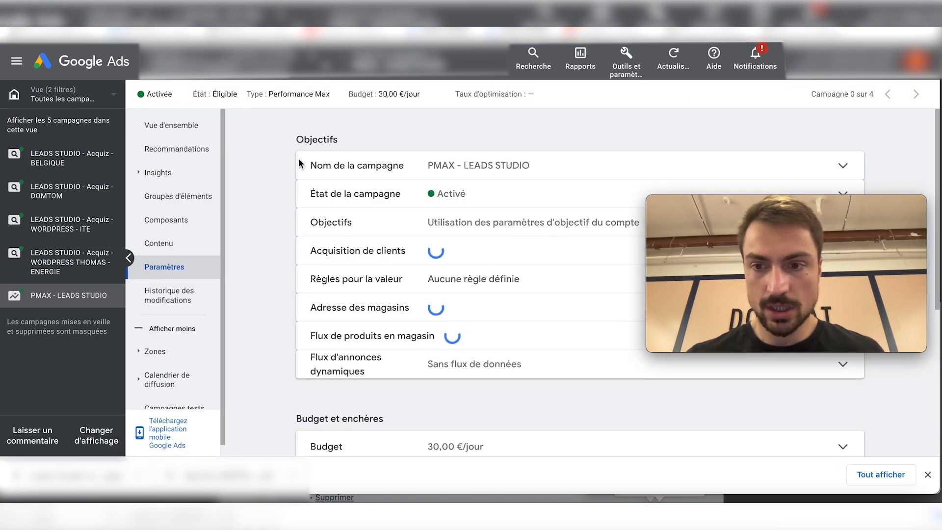
pyautogui.scroll(-2, 316, 299)
pyautogui.scroll(-5, 320, 283)
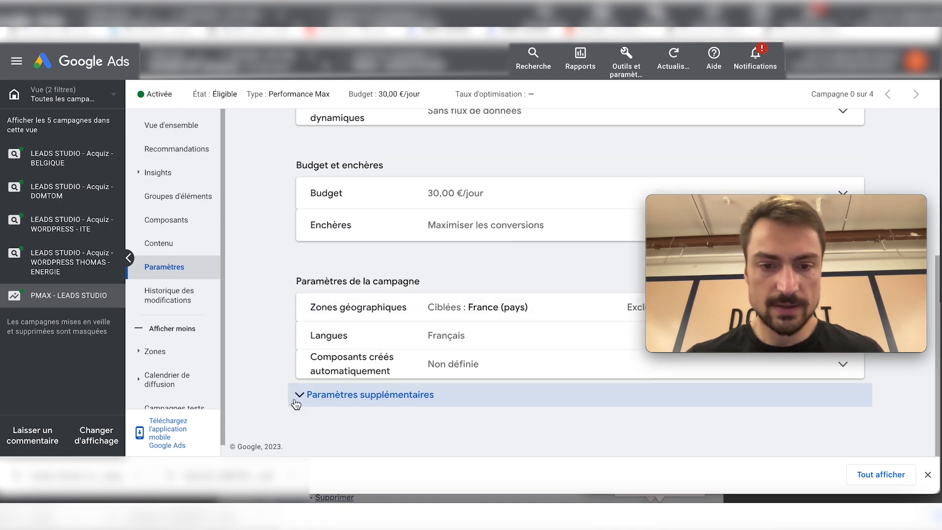
pyautogui.click(296, 404)
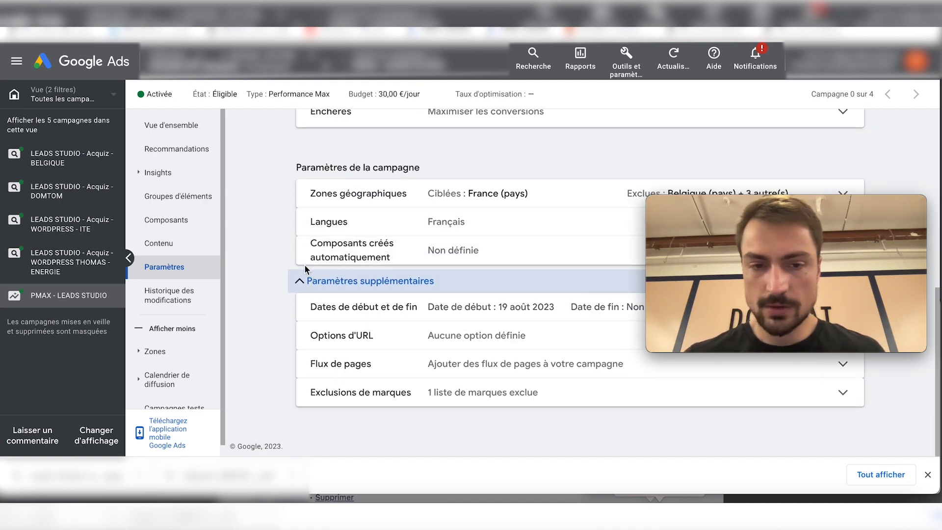
pyautogui.scroll(2, 280, 231)
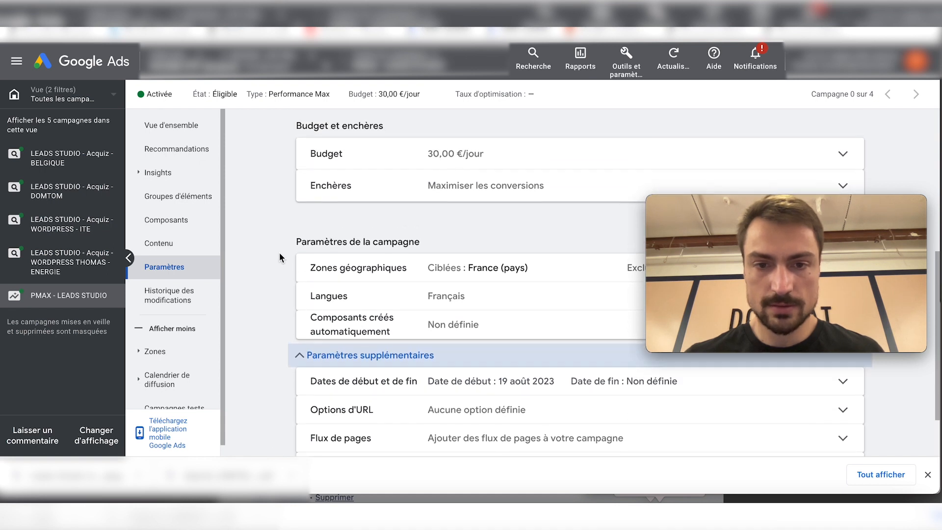
pyautogui.scroll(7, 279, 255)
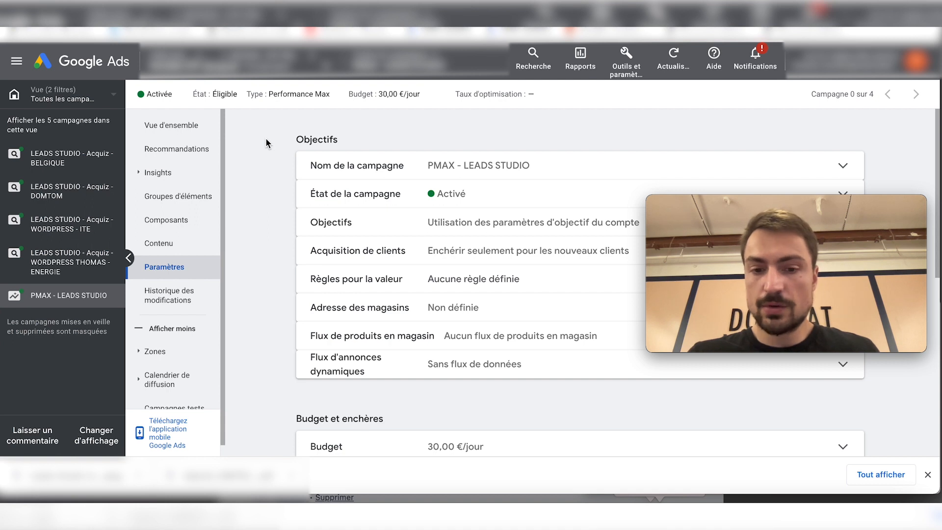
pyautogui.scroll(-3, 265, 140)
pyautogui.scroll(-1, 260, 184)
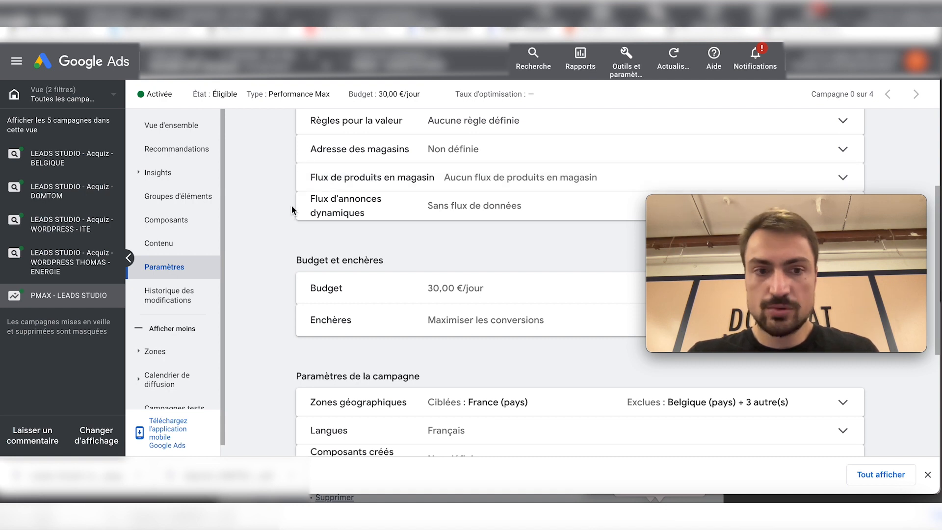
pyautogui.scroll(1, 278, 206)
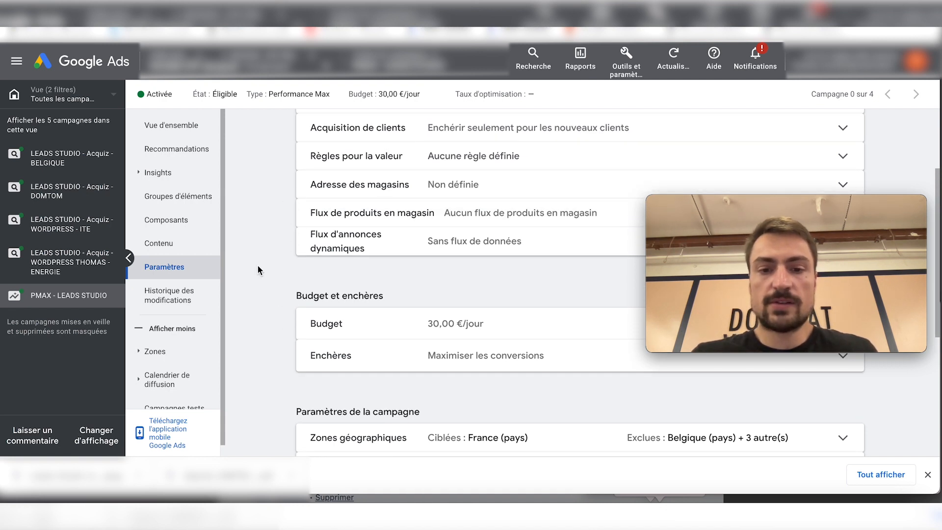
# Recheck the campaign's budget, bidding and location settings, and open its asset groups to view the Asset - PAC group
pyautogui.scroll(-4, 258, 269)
pyautogui.scroll(3, 261, 290)
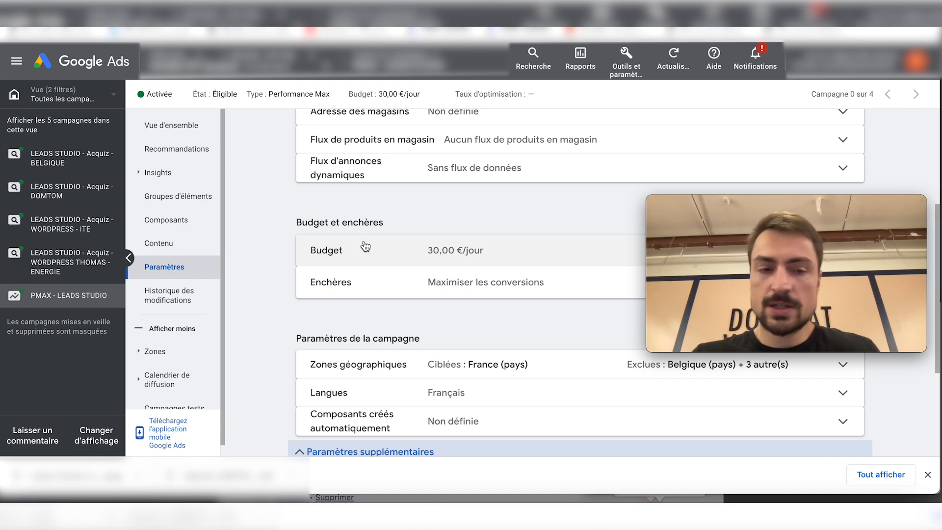
pyautogui.scroll(5, 285, 211)
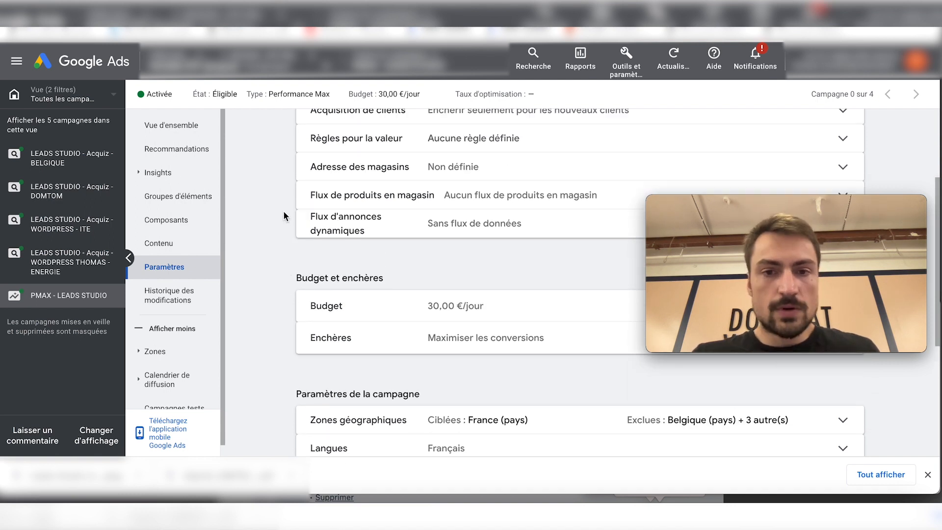
pyautogui.click(196, 206)
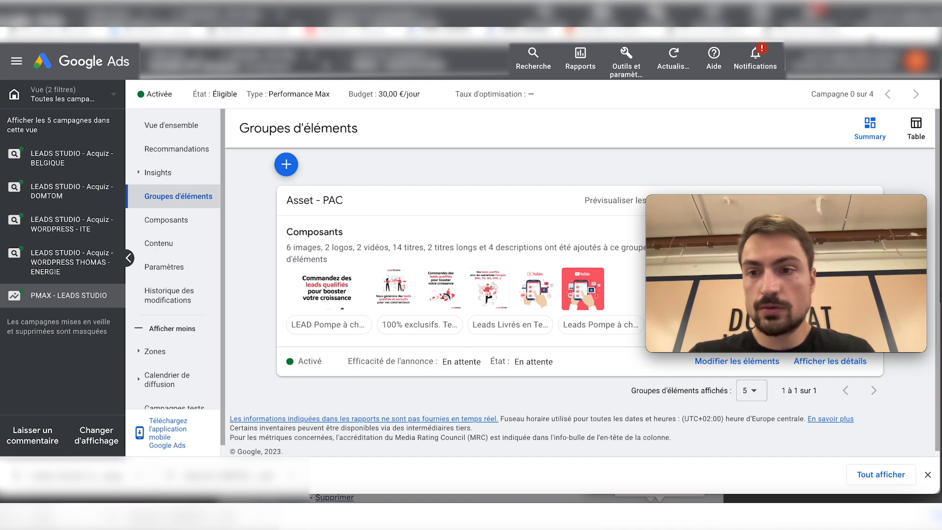
# Switch to the Leads Studio website and look through the lead categories listed under Commander des Leads
pyautogui.click(881, 14)
pyautogui.moveTo(458, 111)
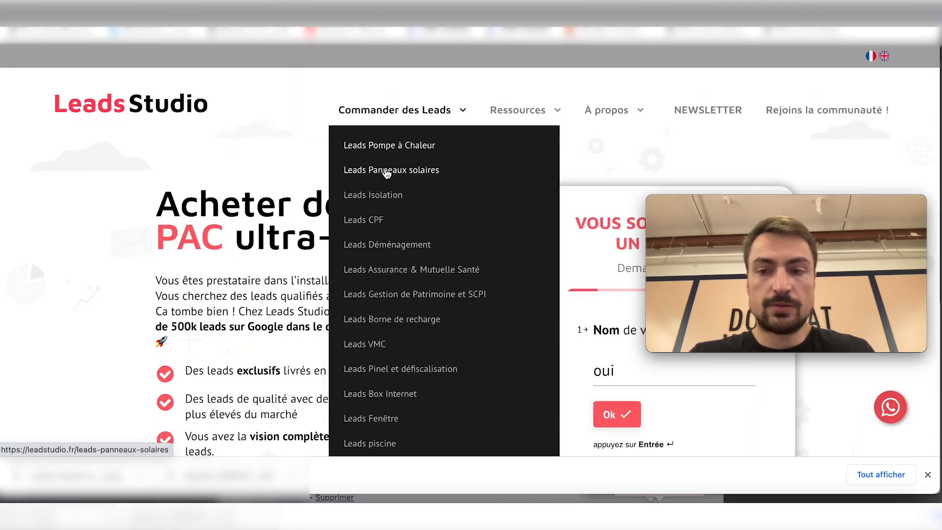
pyautogui.scroll(-2, 378, 387)
pyautogui.scroll(-2, 377, 393)
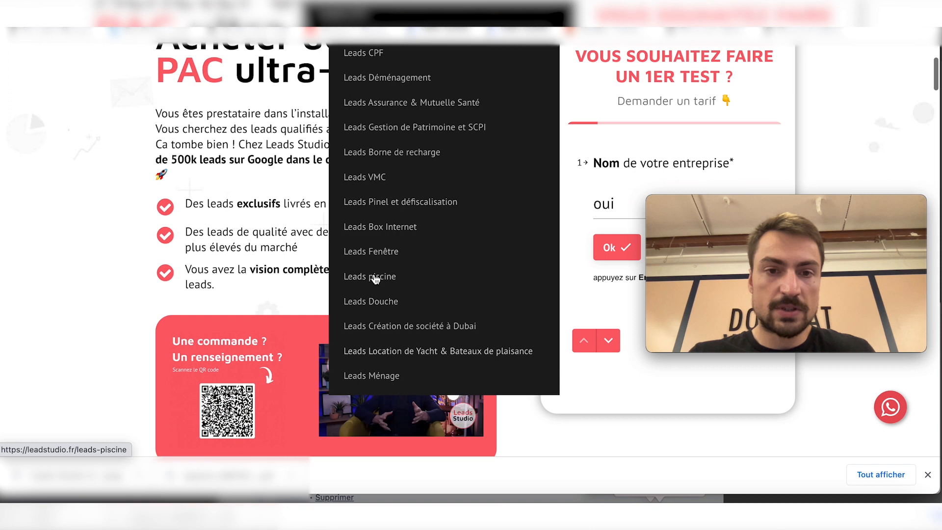
pyautogui.scroll(4, 375, 273)
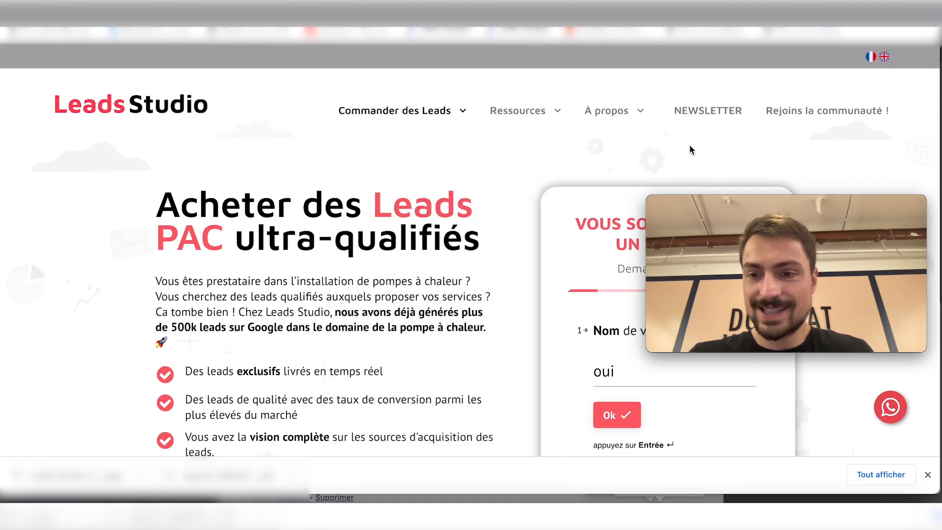